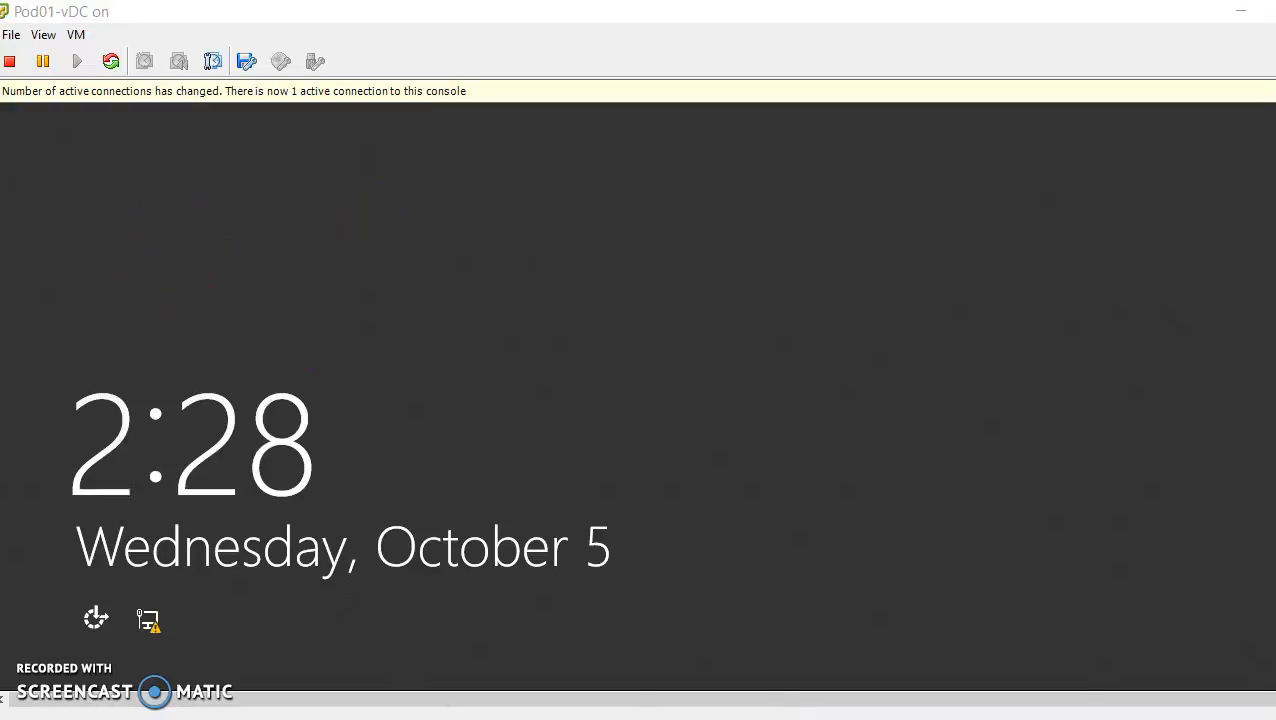
Switch to the Pod01-vClient virtual machine's console
click(590, 630)
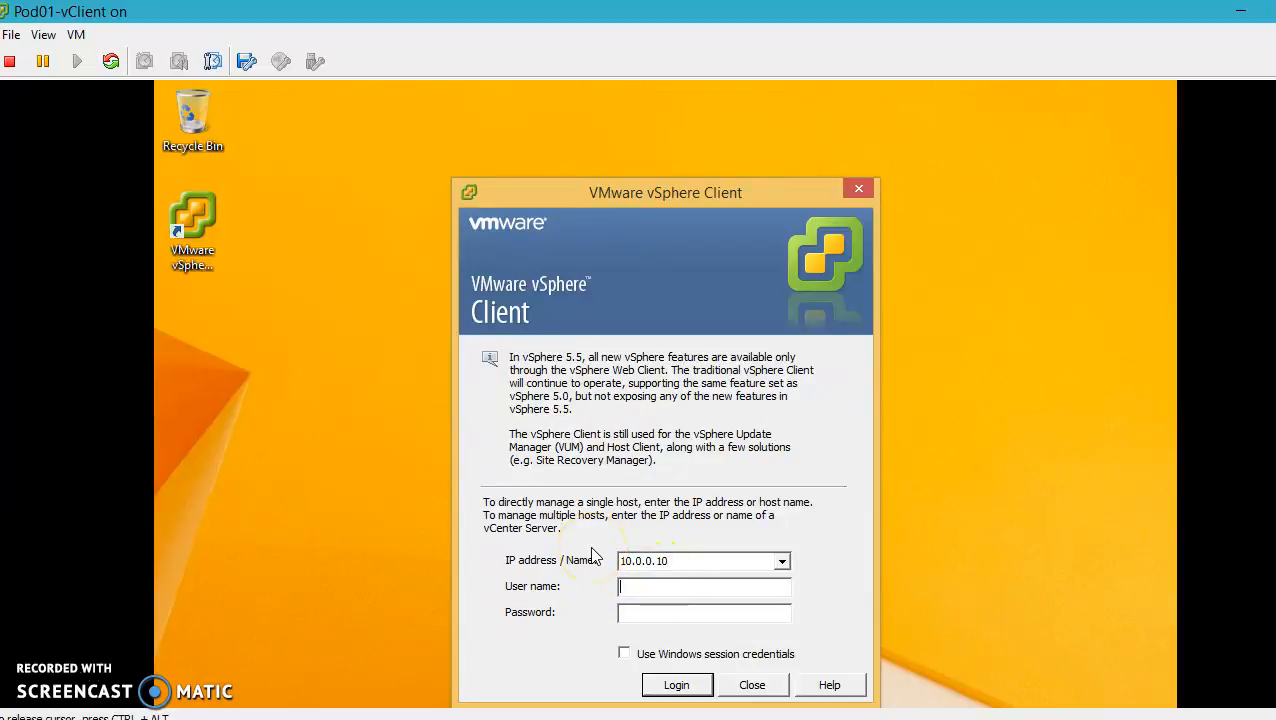
Log in to host 10.0.0.10, ignore the certificate and vCenter warnings, and open Inventory
text(t)
click(641, 612)
text(*******)
click(700, 686)
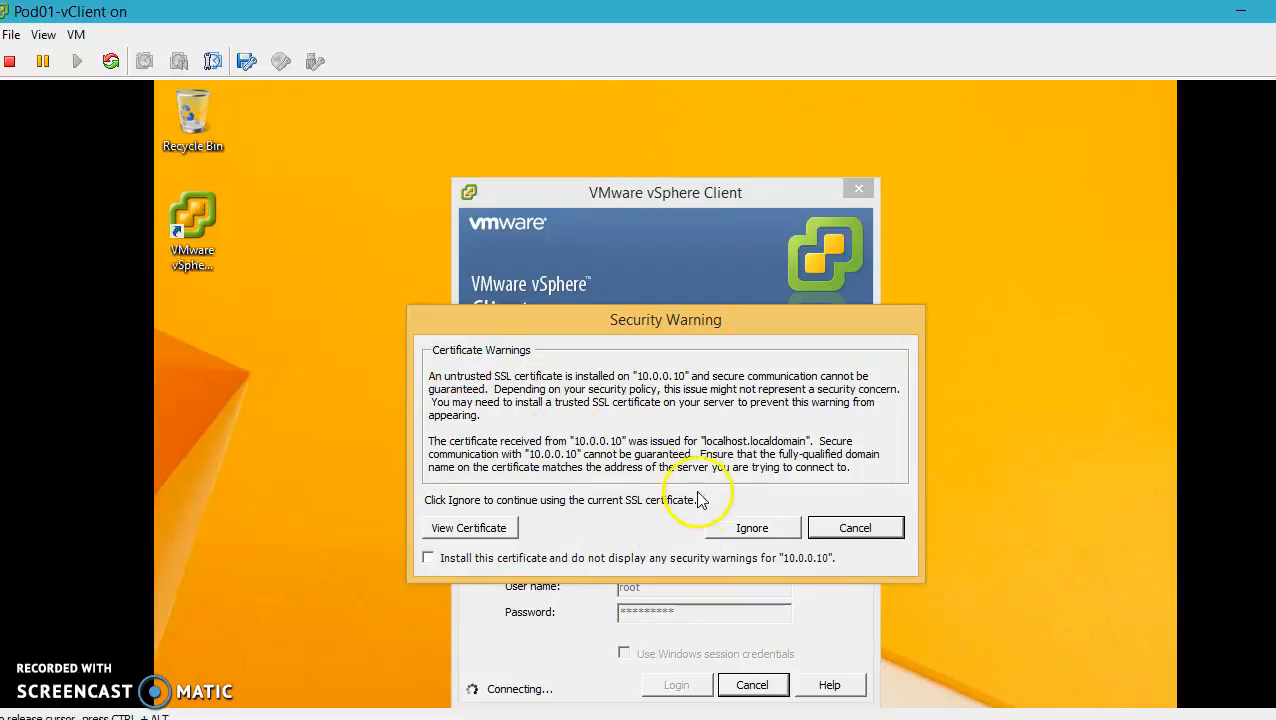
click(752, 528)
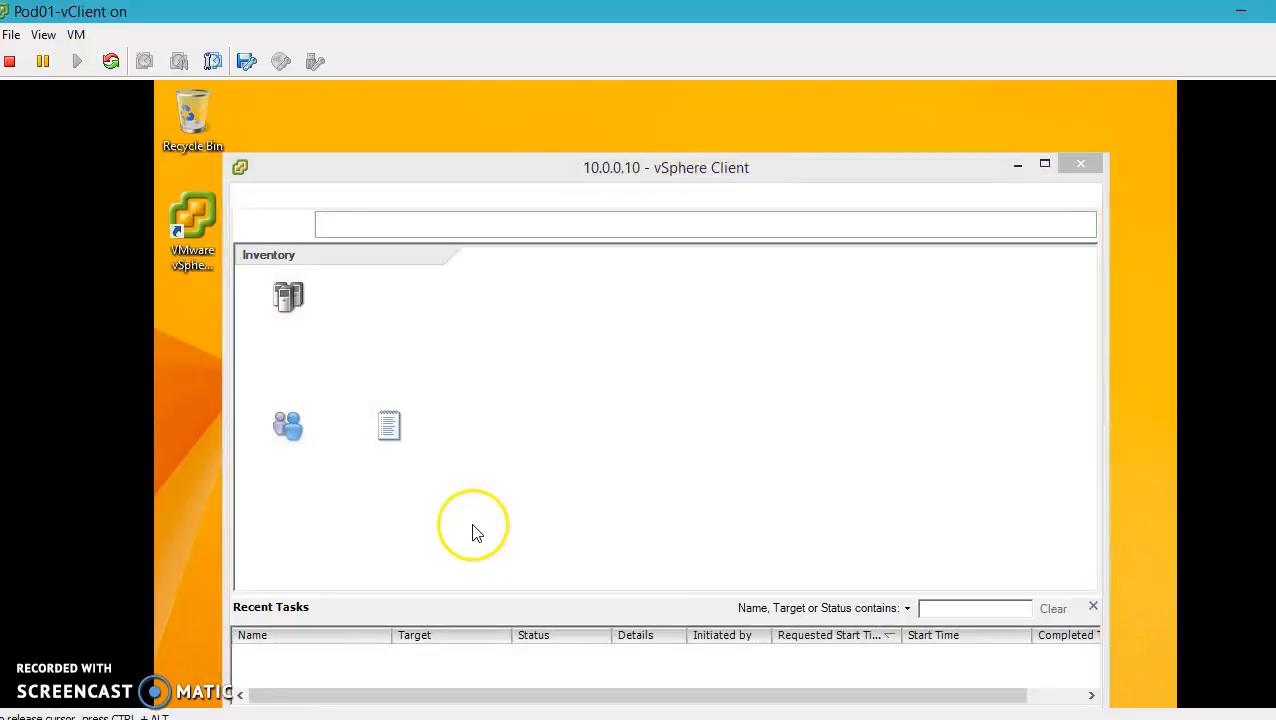
click(795, 541)
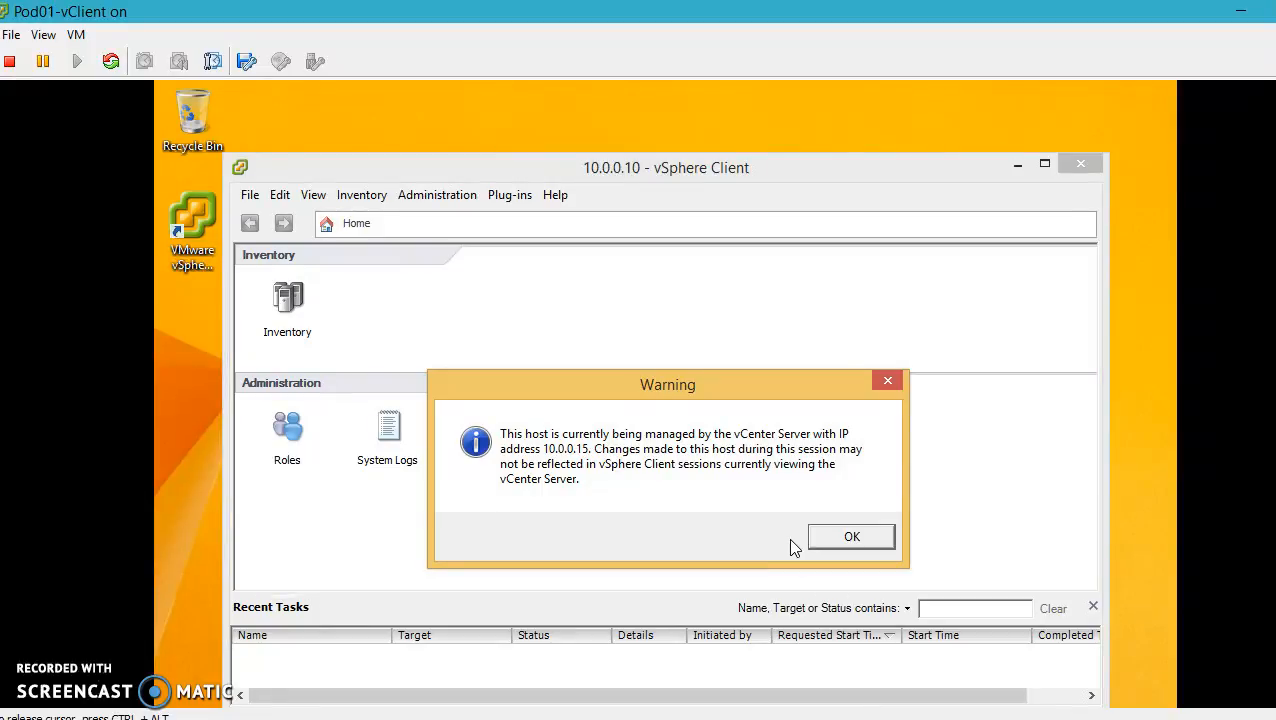
click(852, 536)
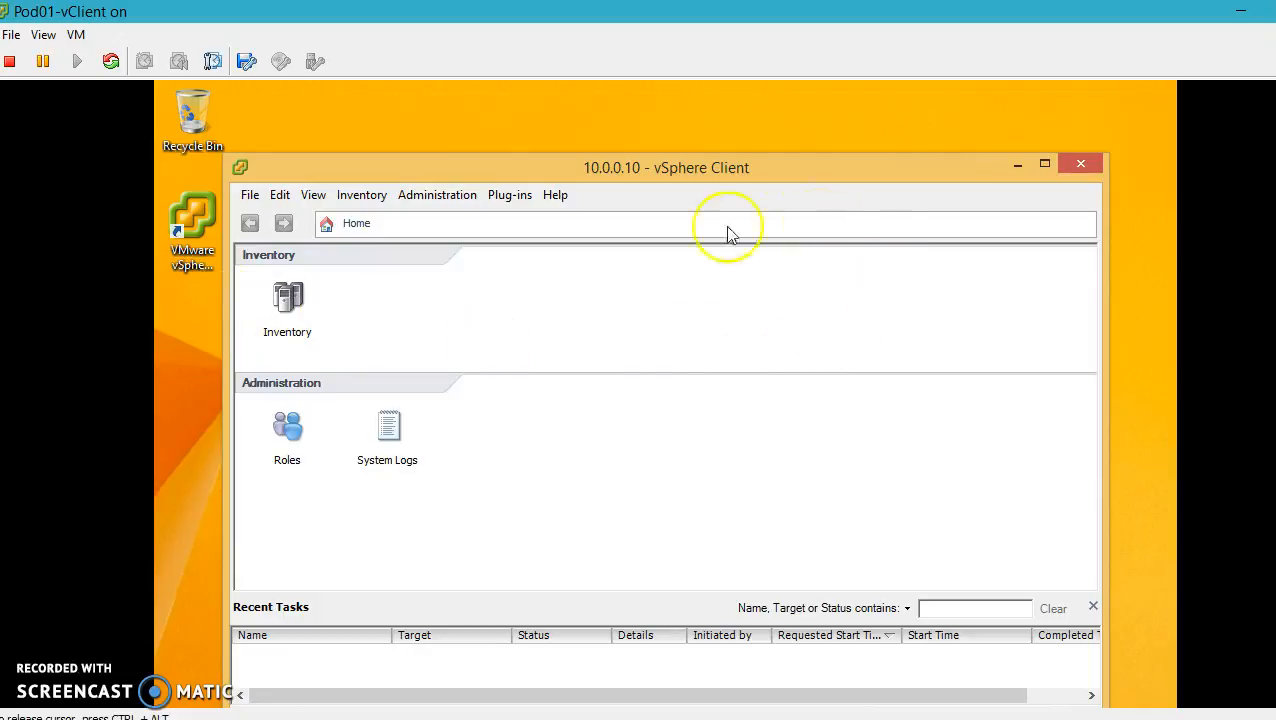
click(303, 313)
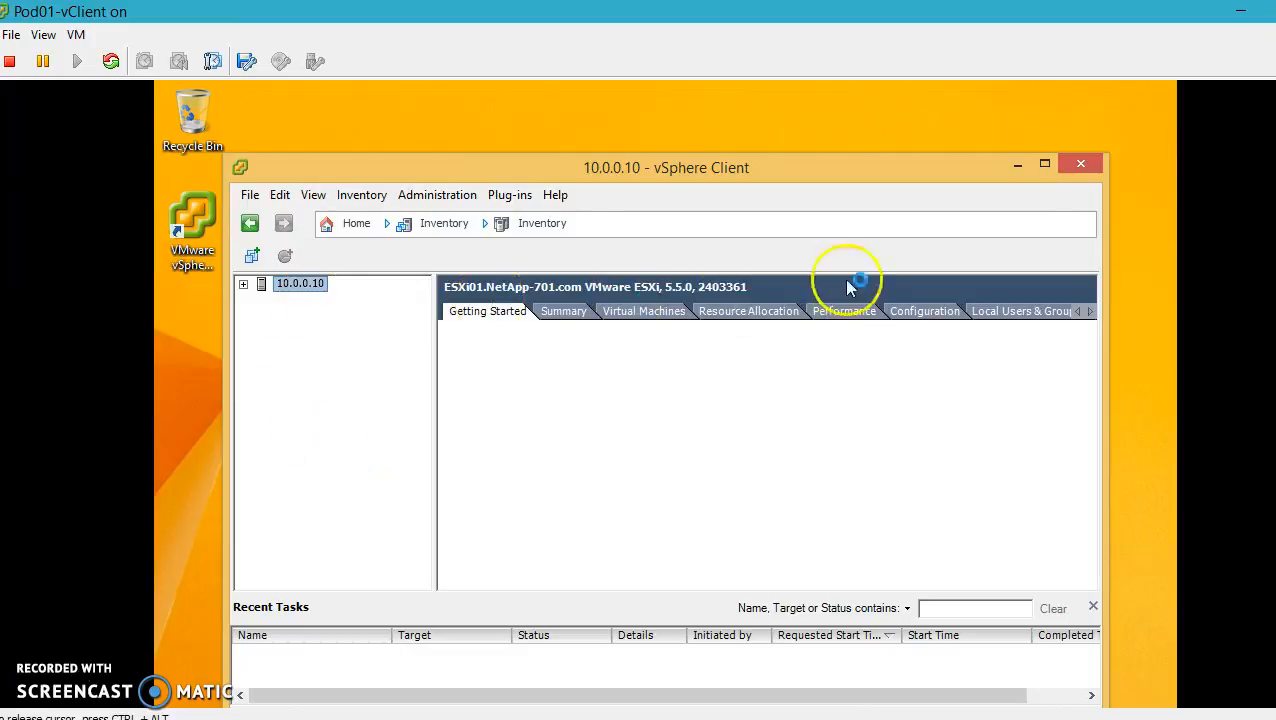
On the host's Configuration tab, inspect health sensors, processor details and the 4095.5 MB memory breakdown
click(918, 313)
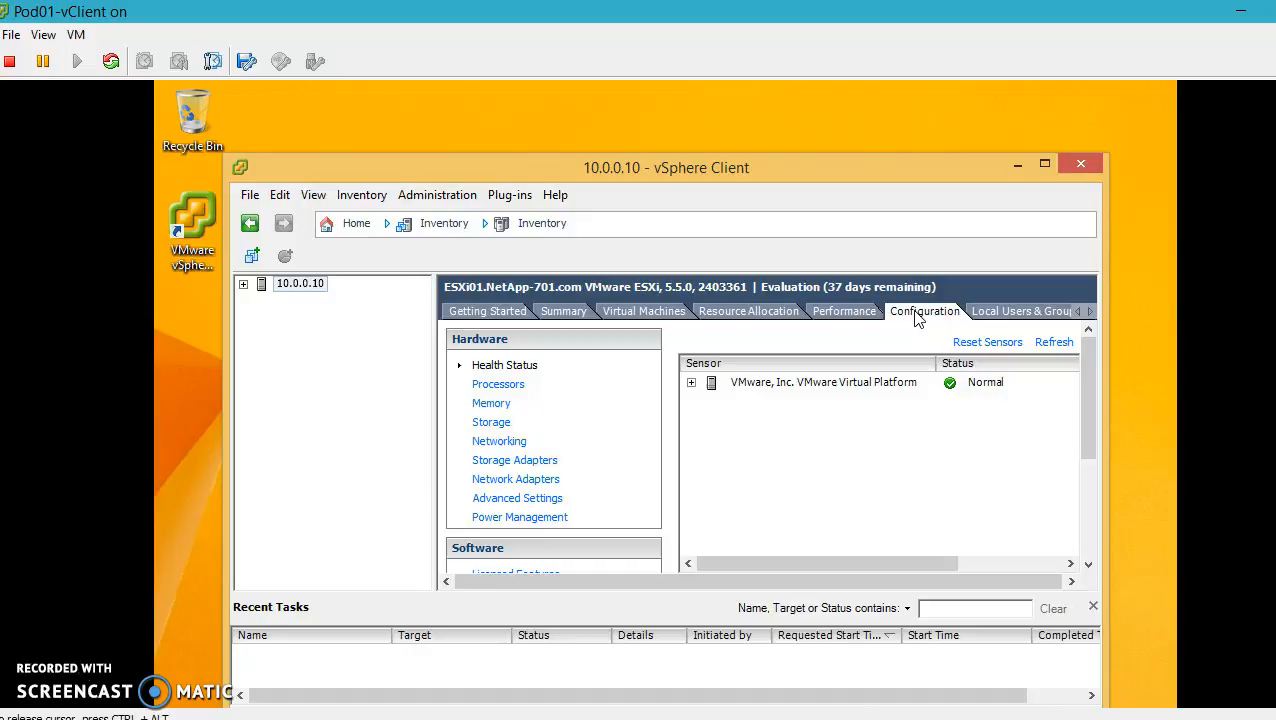
click(514, 388)
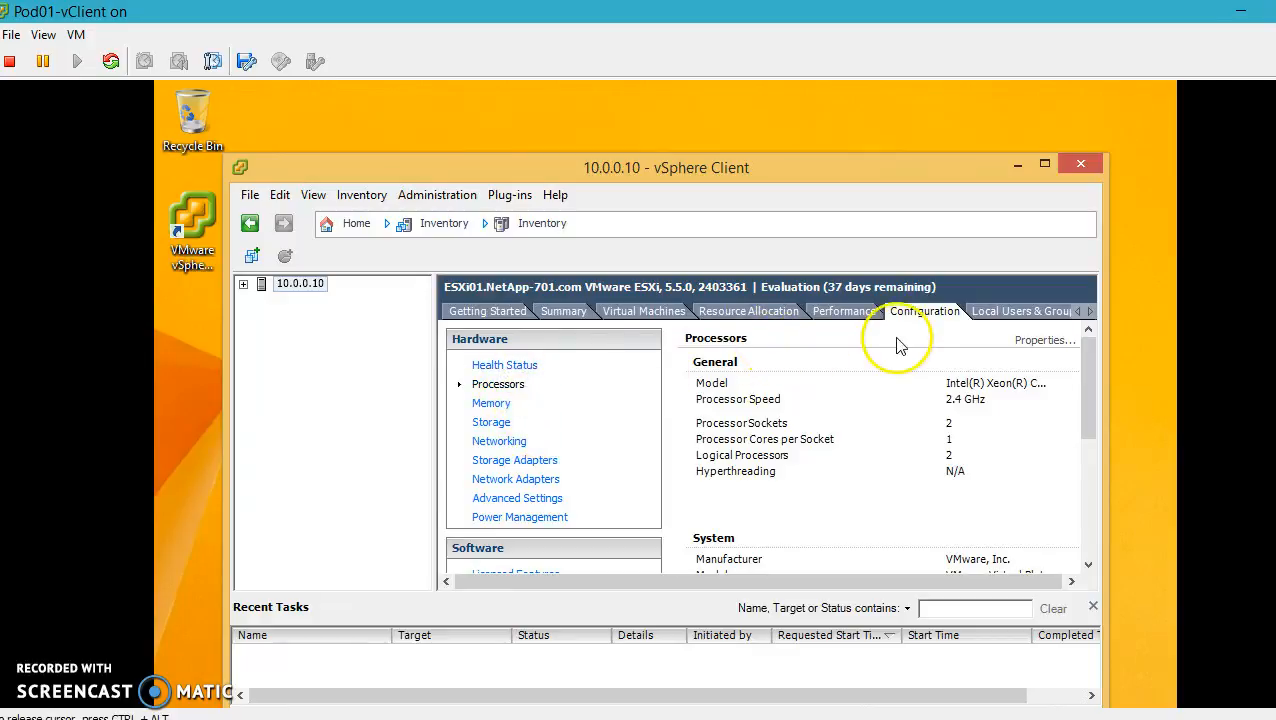
click(520, 366)
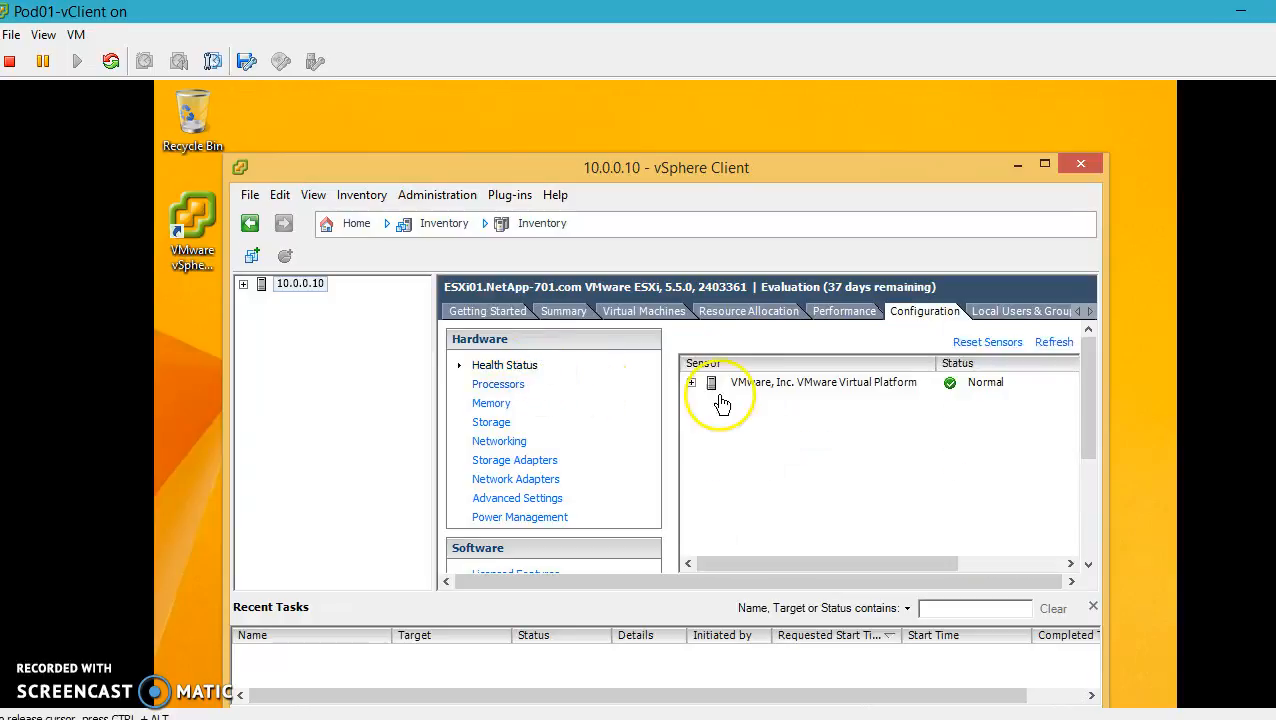
click(691, 382)
click(711, 400)
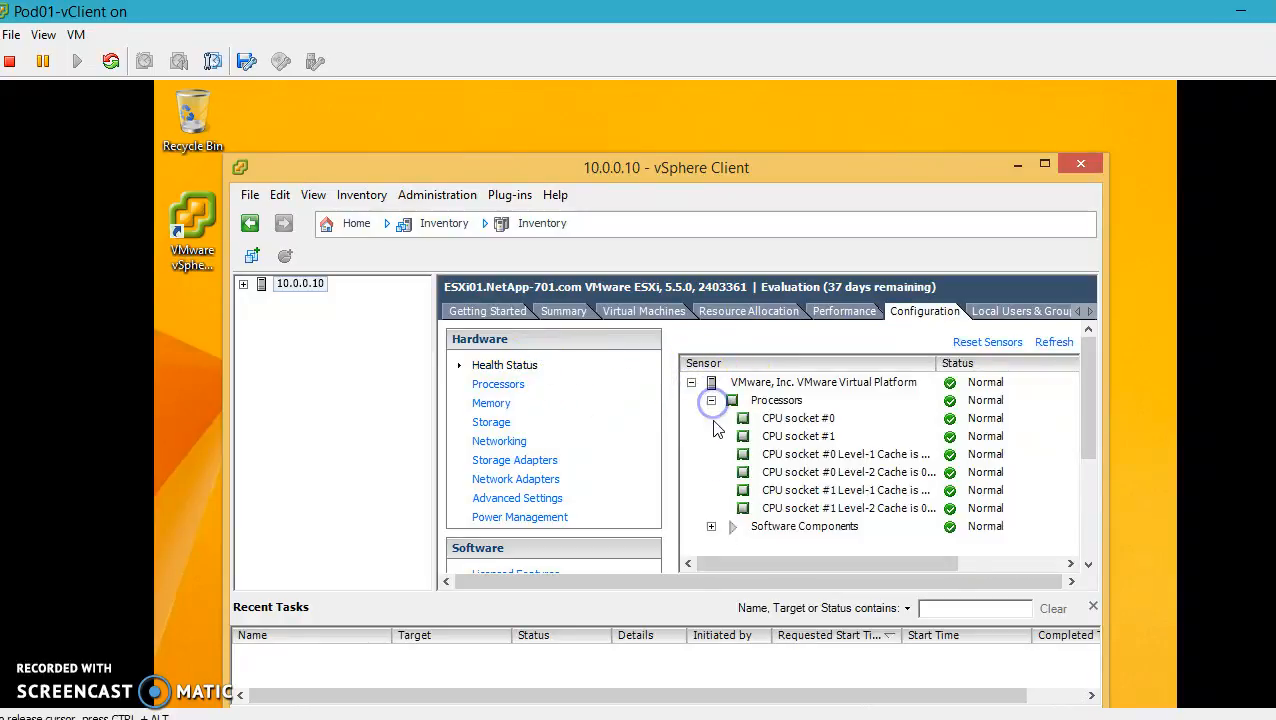
click(711, 526)
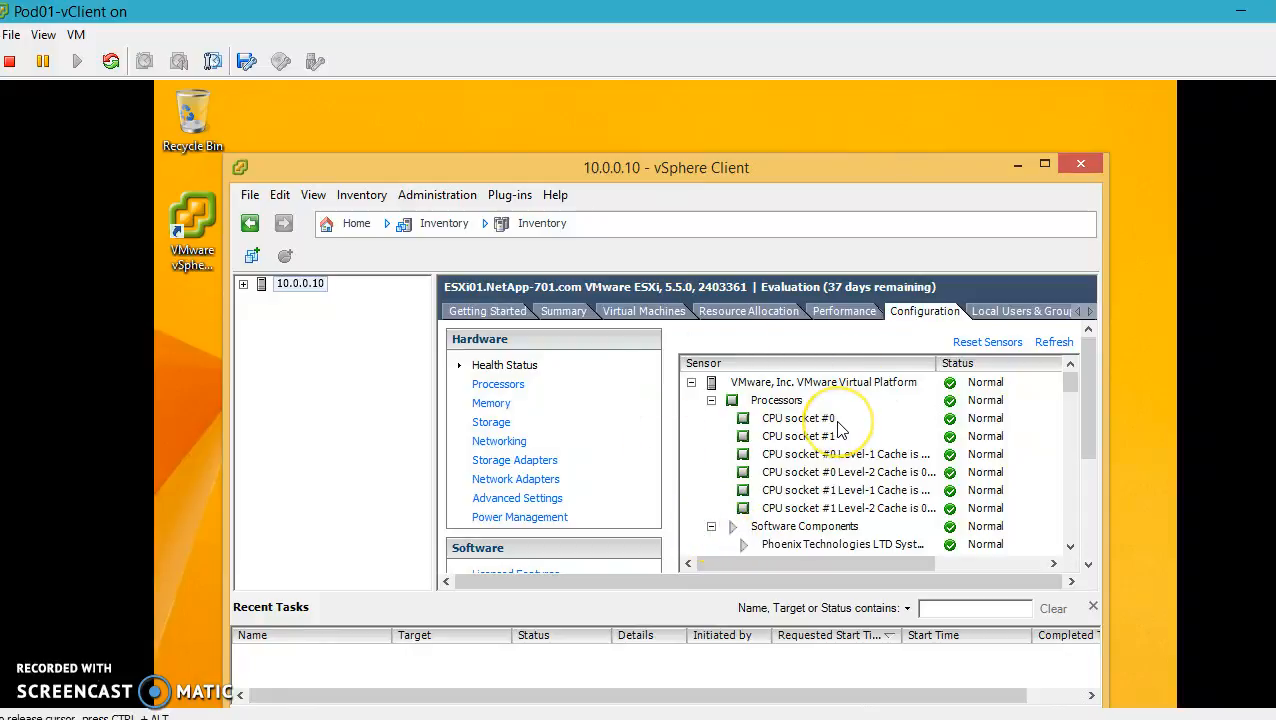
click(508, 386)
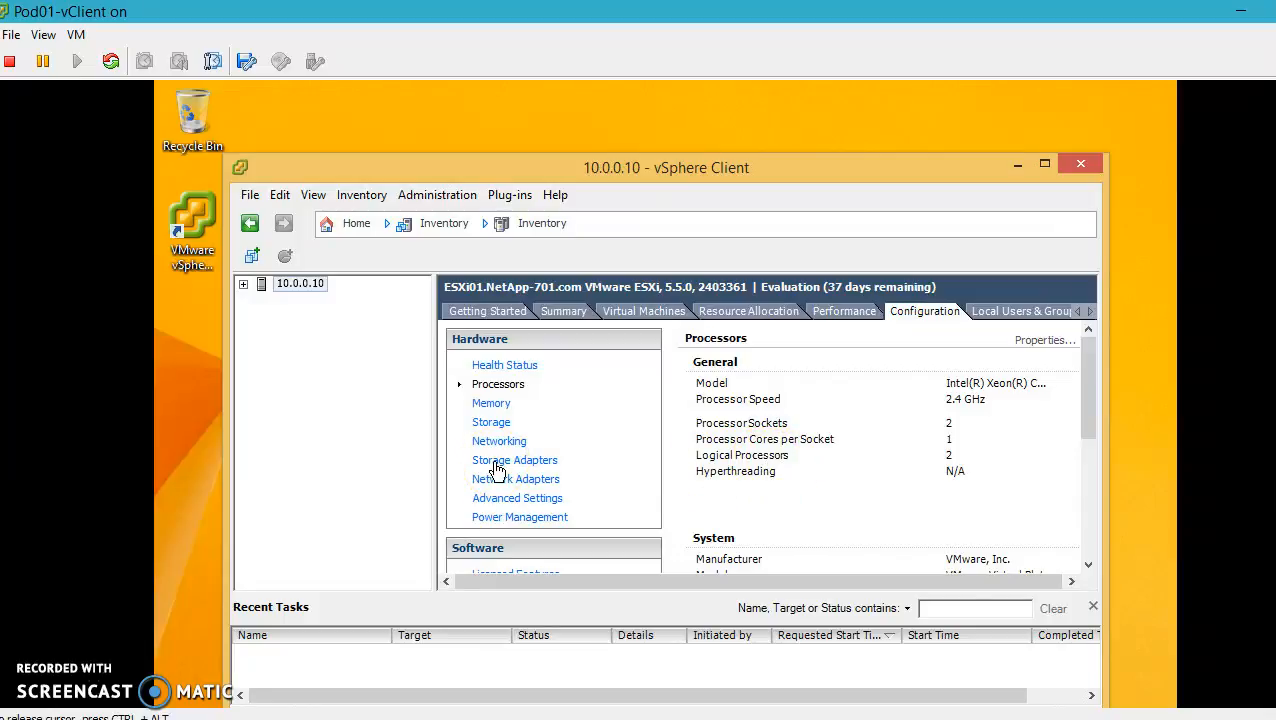
click(492, 406)
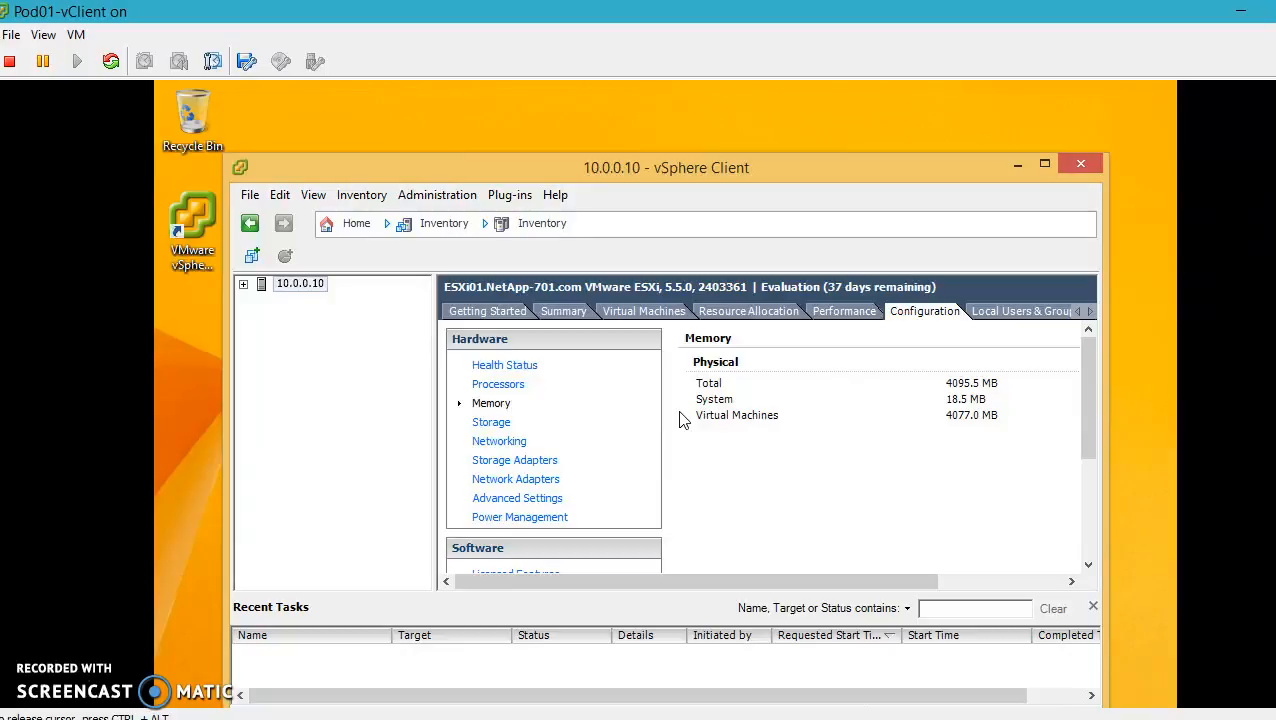
Maximize the client window and show the host's DNS and Routing settings
drag(1090, 380, 1088, 437)
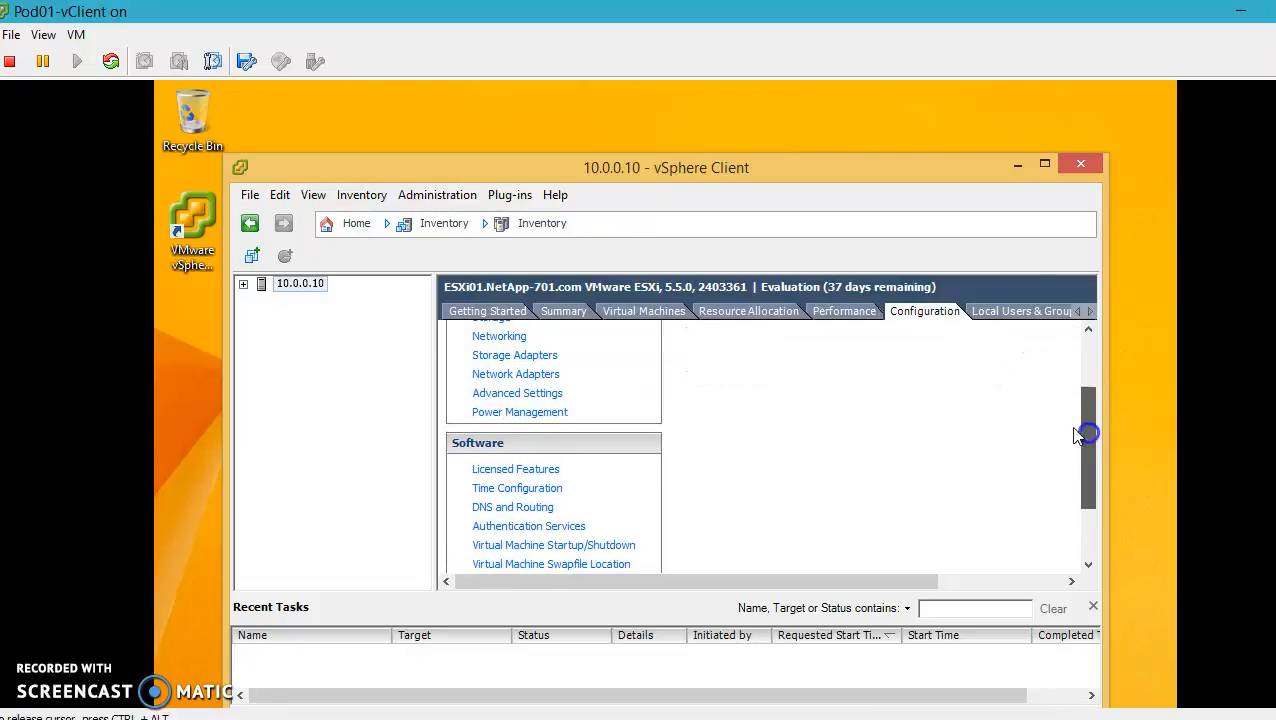
click(1045, 166)
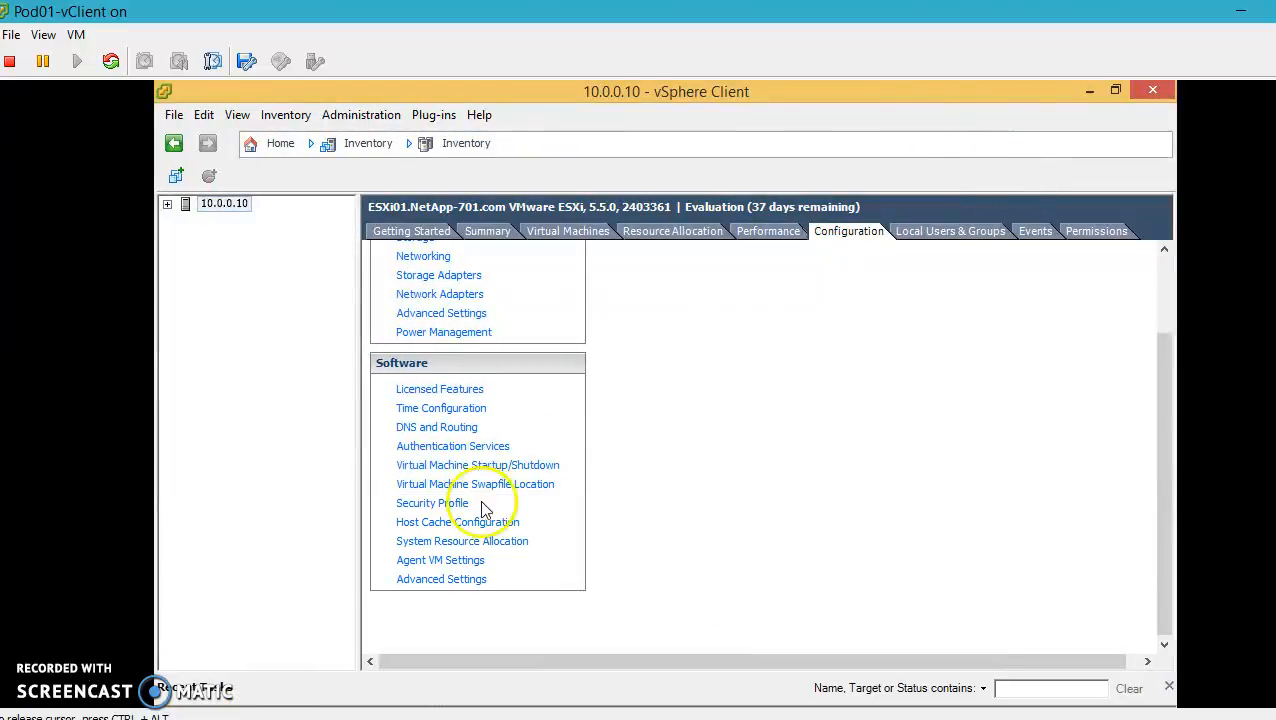
click(425, 427)
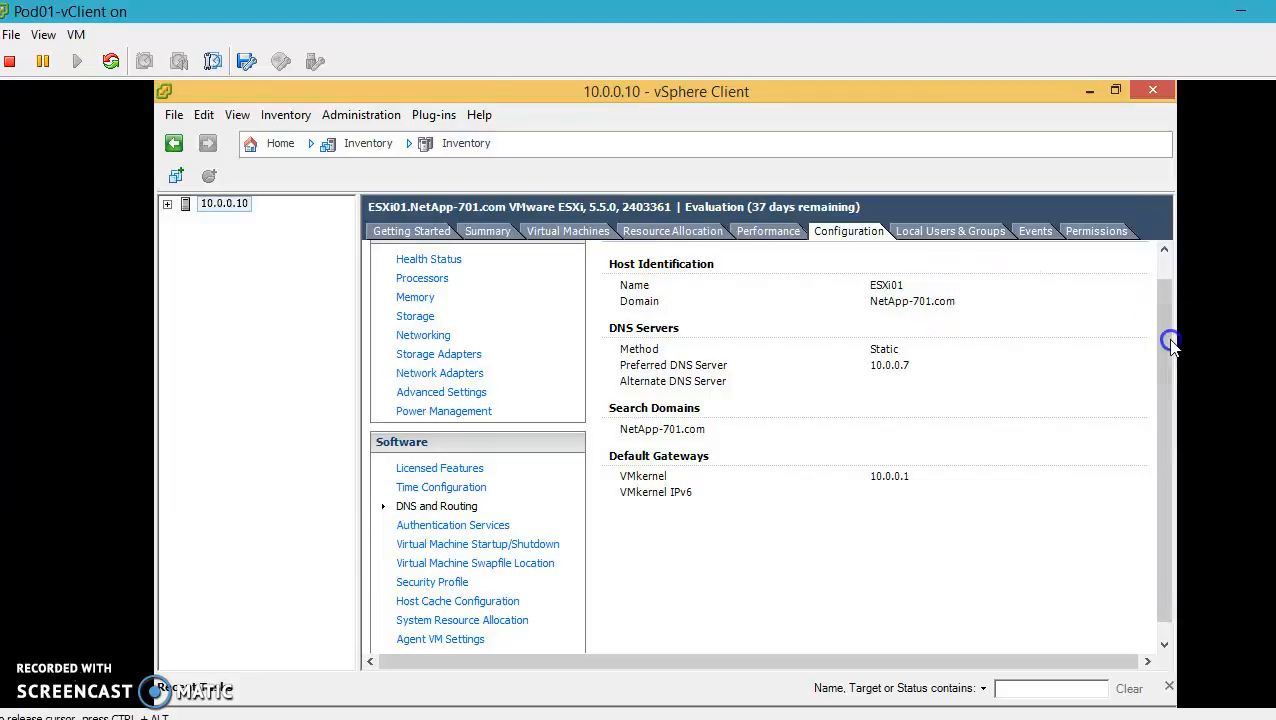
Review DNS and Routing properties (host ESXi01, domain NetApp-701.com) and apply them, accepting the gateway warning
drag(1167, 336, 1178, 302)
click(1098, 257)
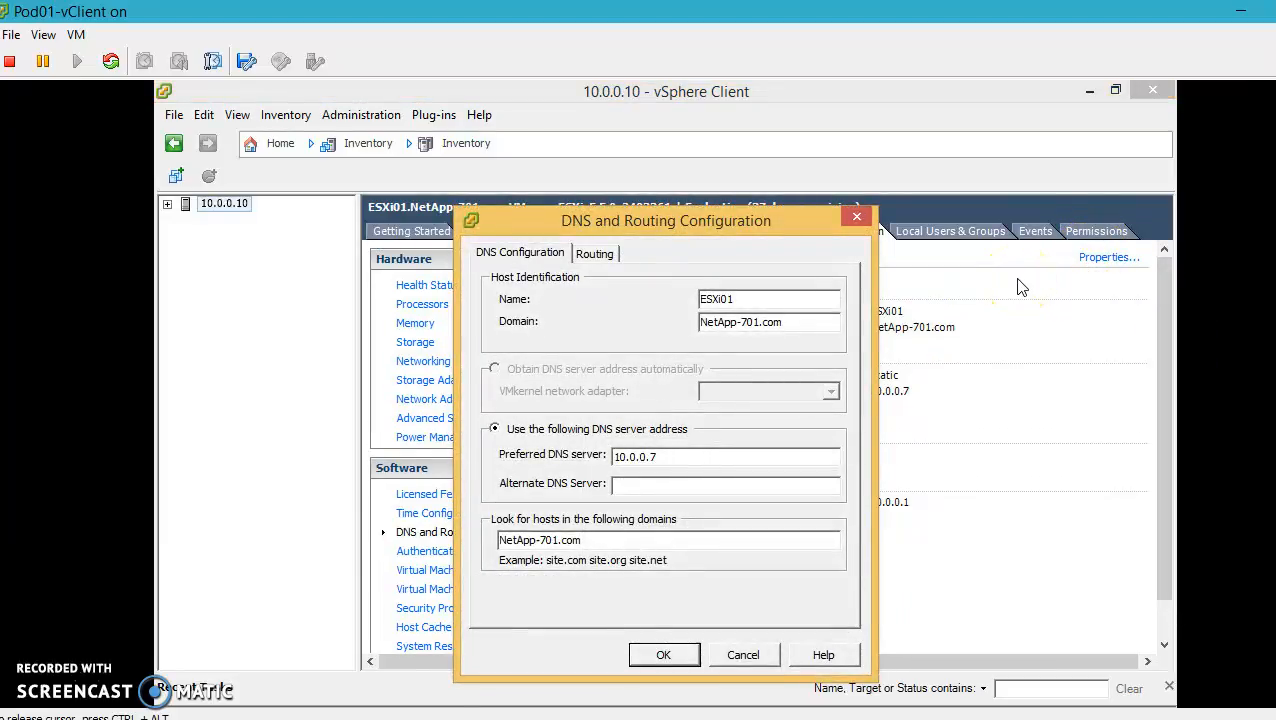
click(595, 255)
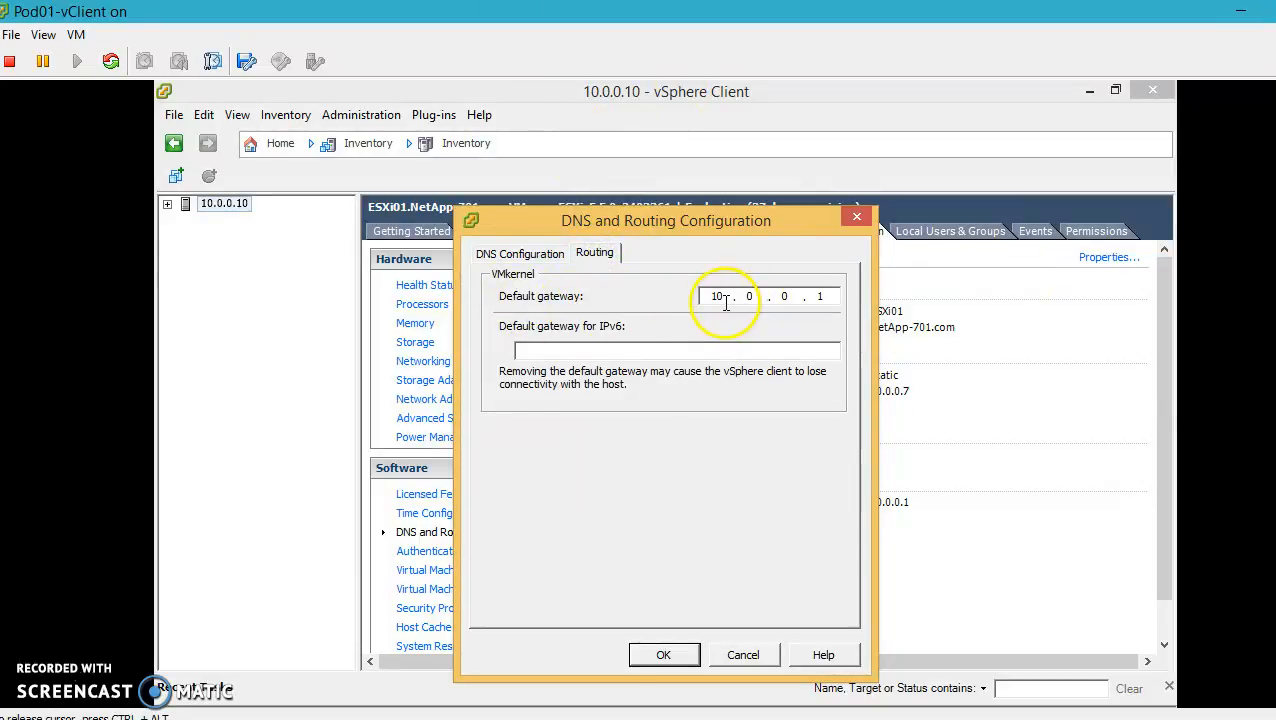
click(532, 254)
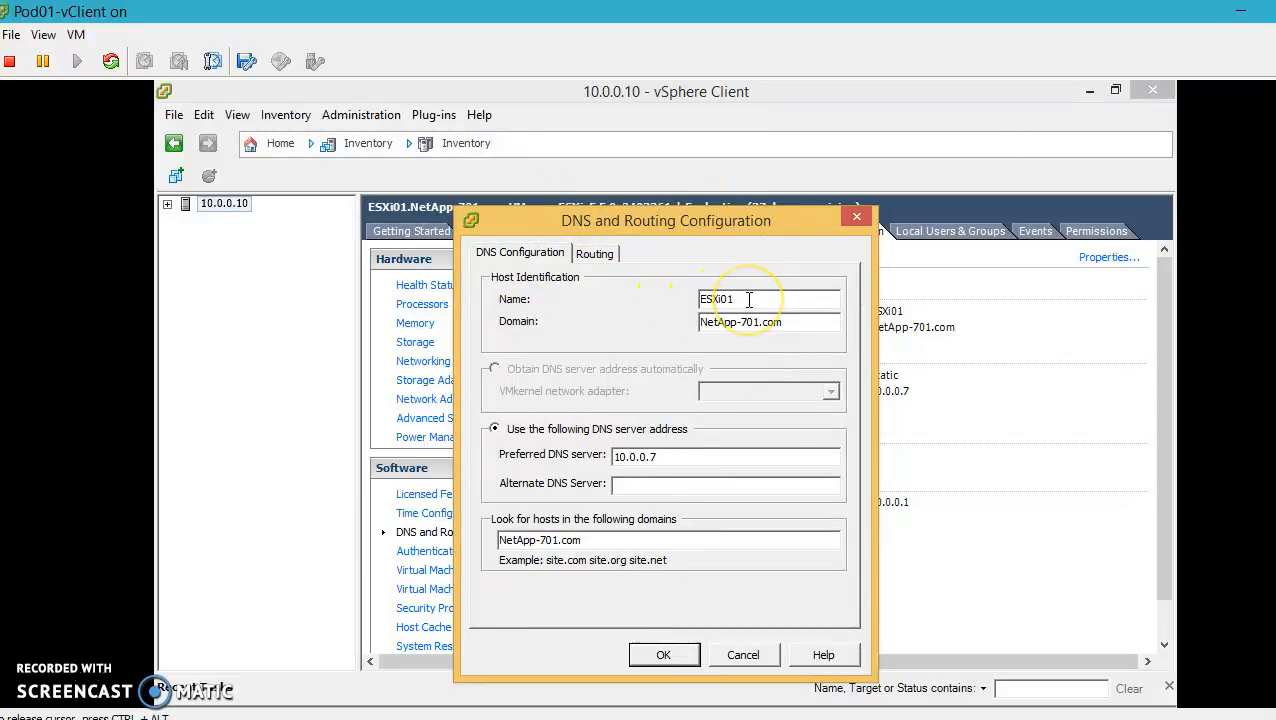
drag(749, 299, 676, 297)
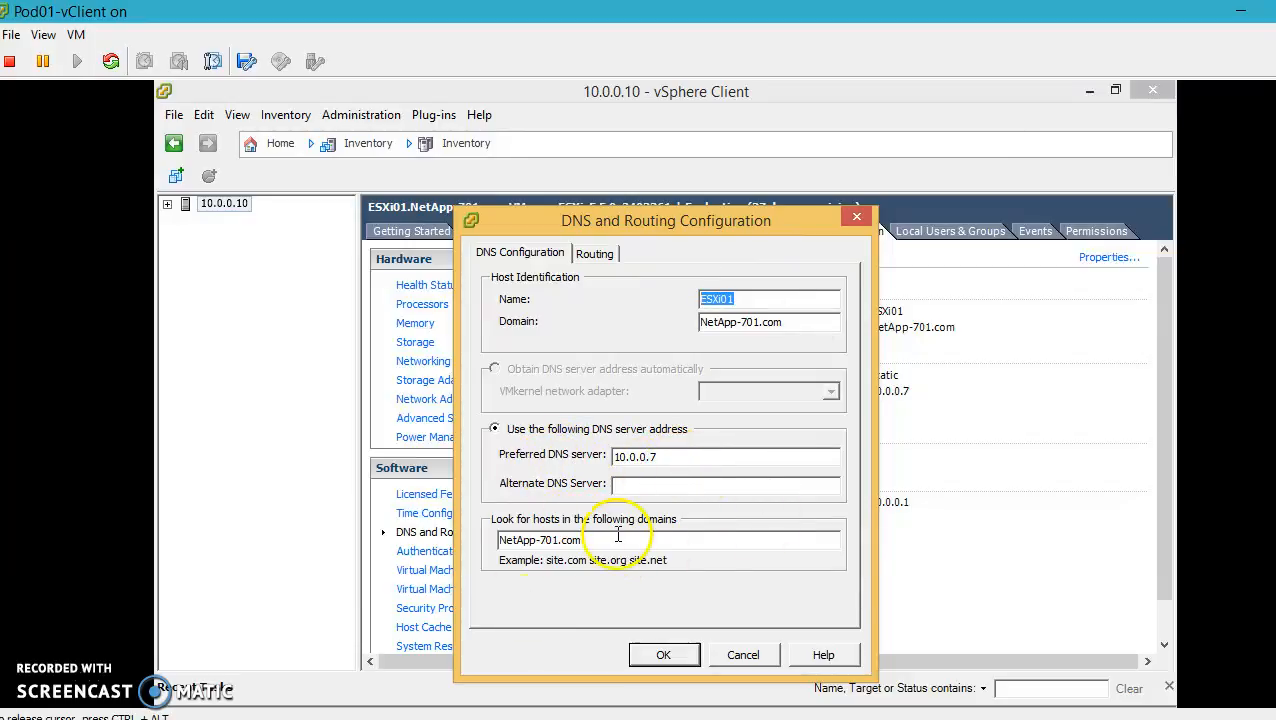
drag(649, 541, 467, 530)
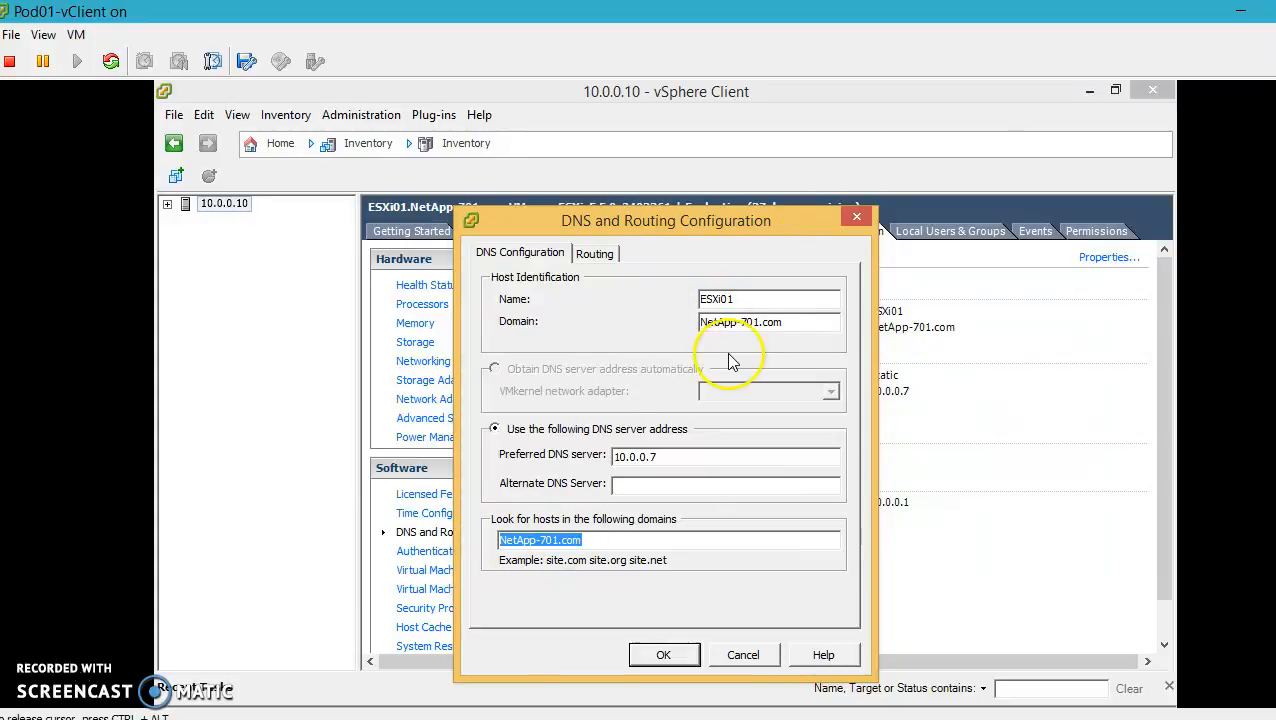
click(655, 656)
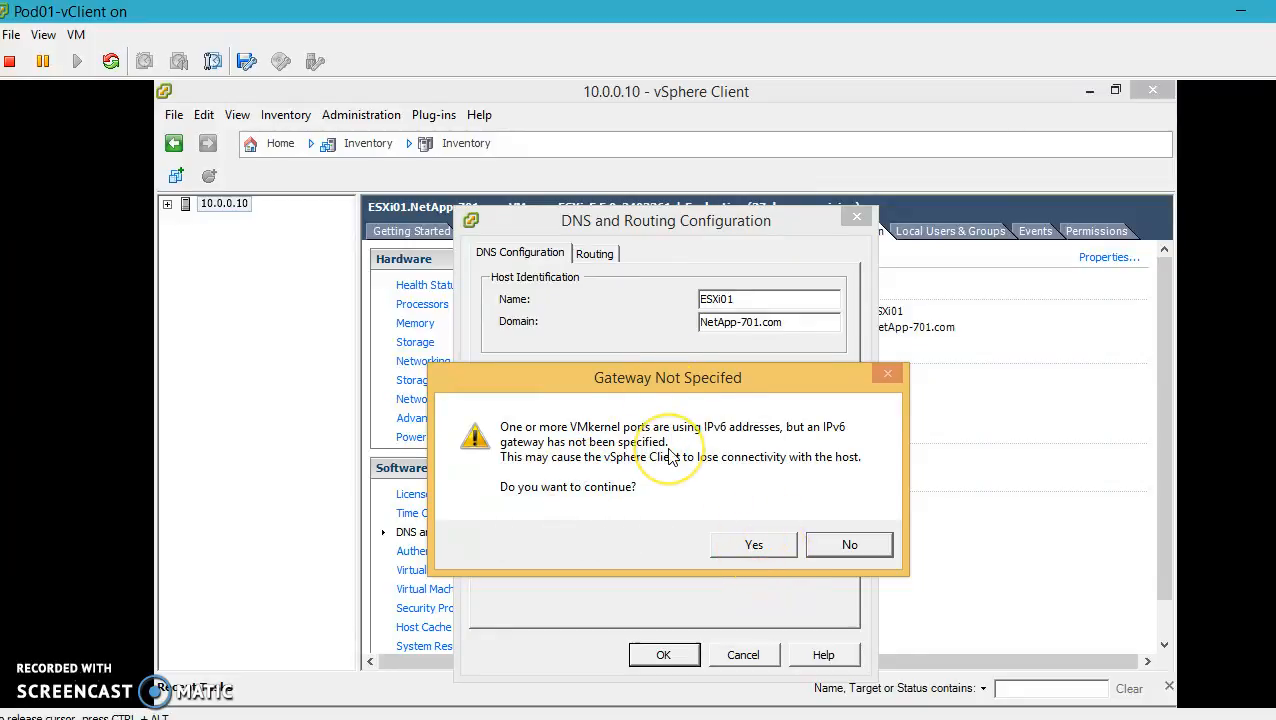
click(753, 544)
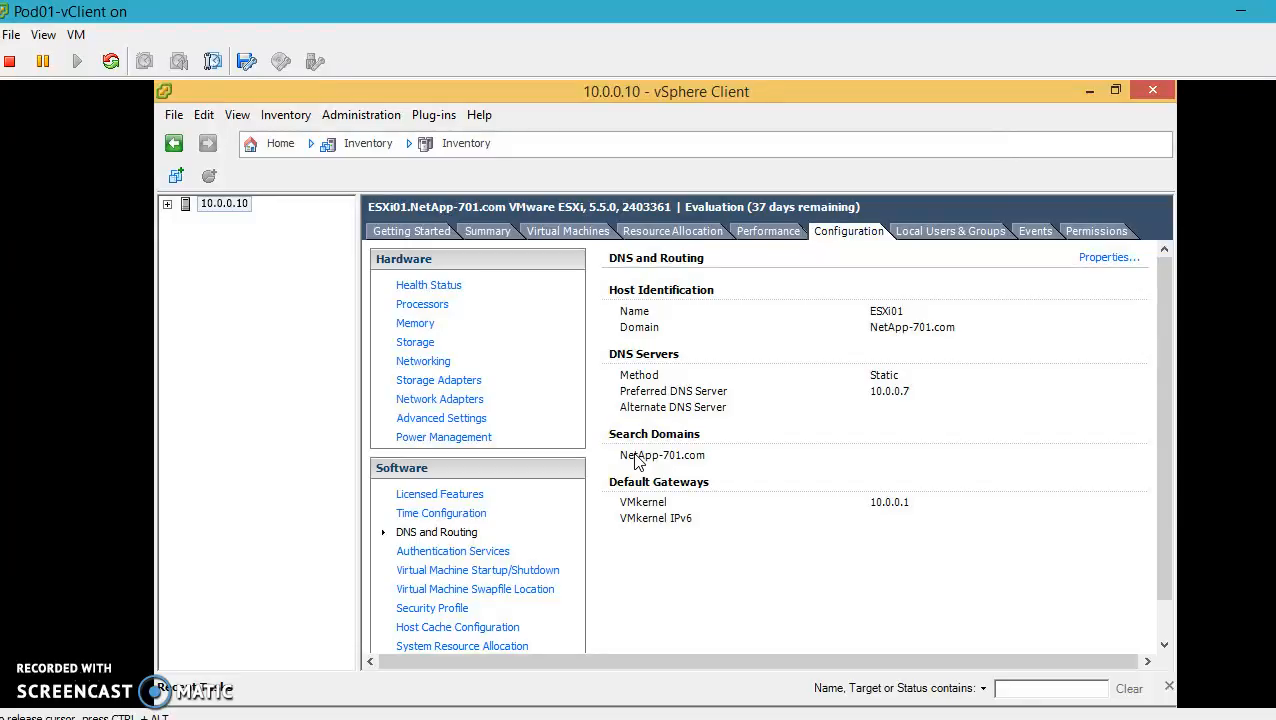
Enable the host's NTP client and set the NTP service to start with the host
click(644, 455)
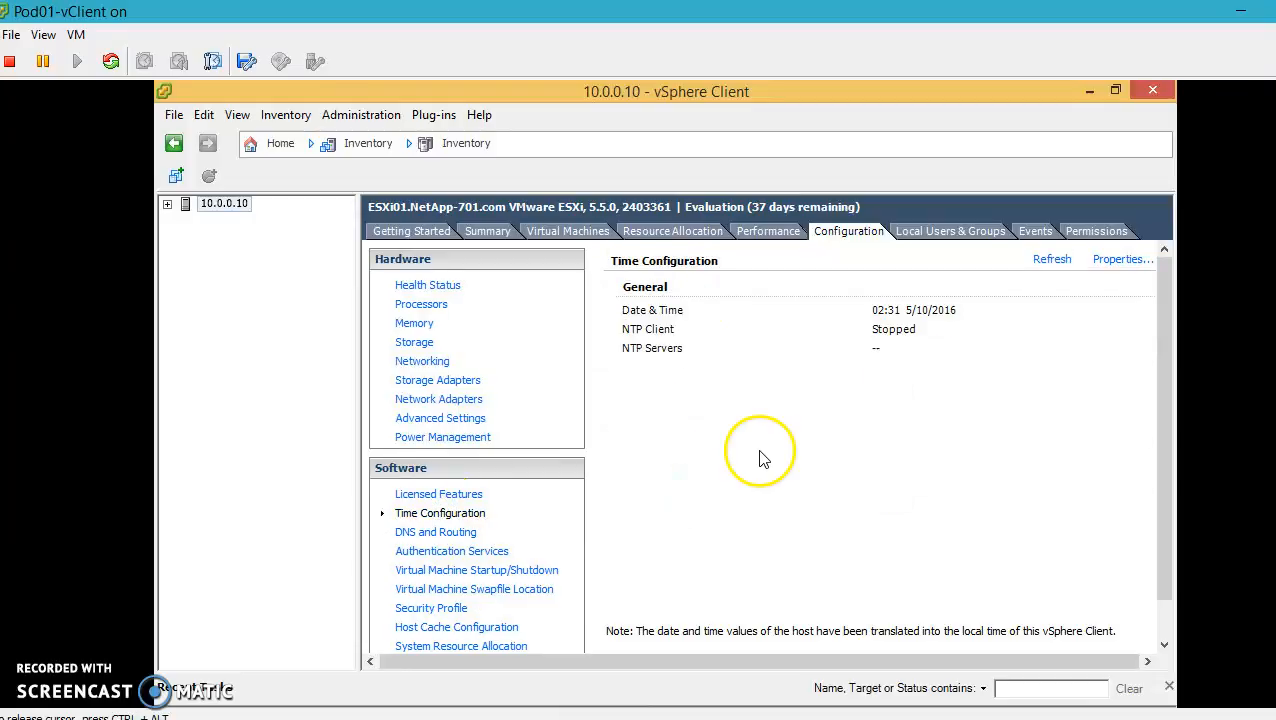
click(1120, 260)
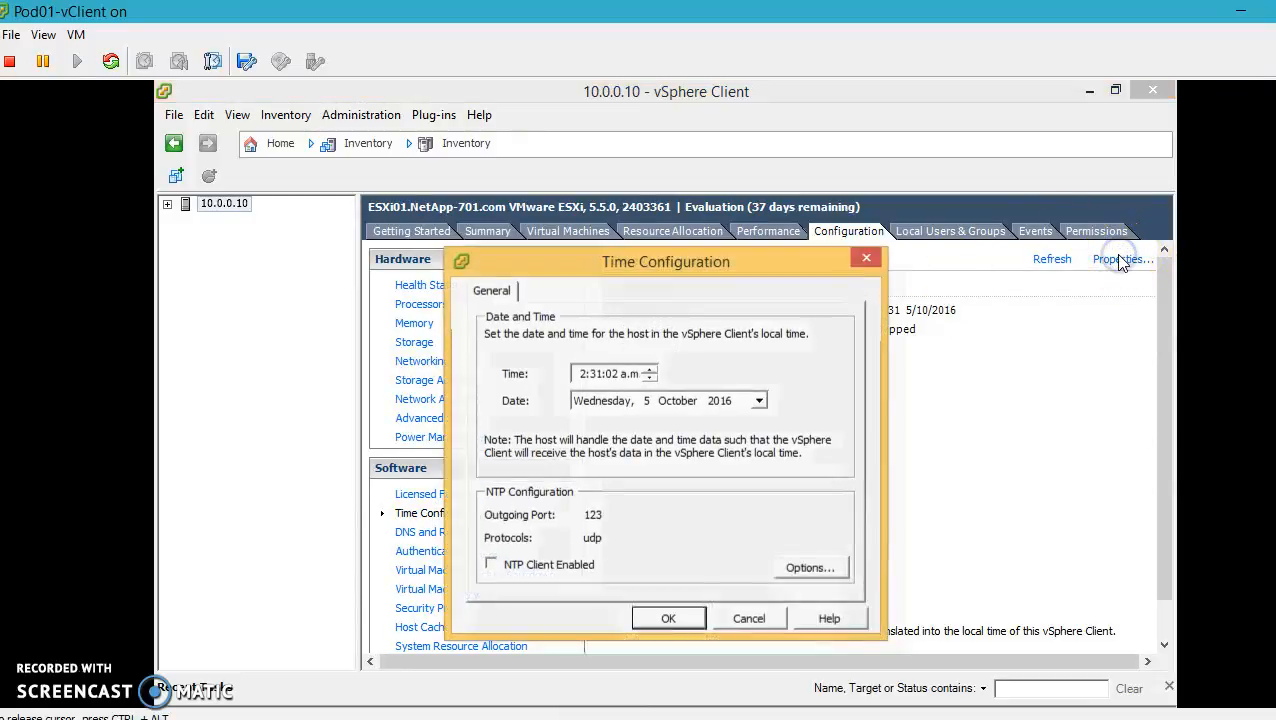
click(491, 564)
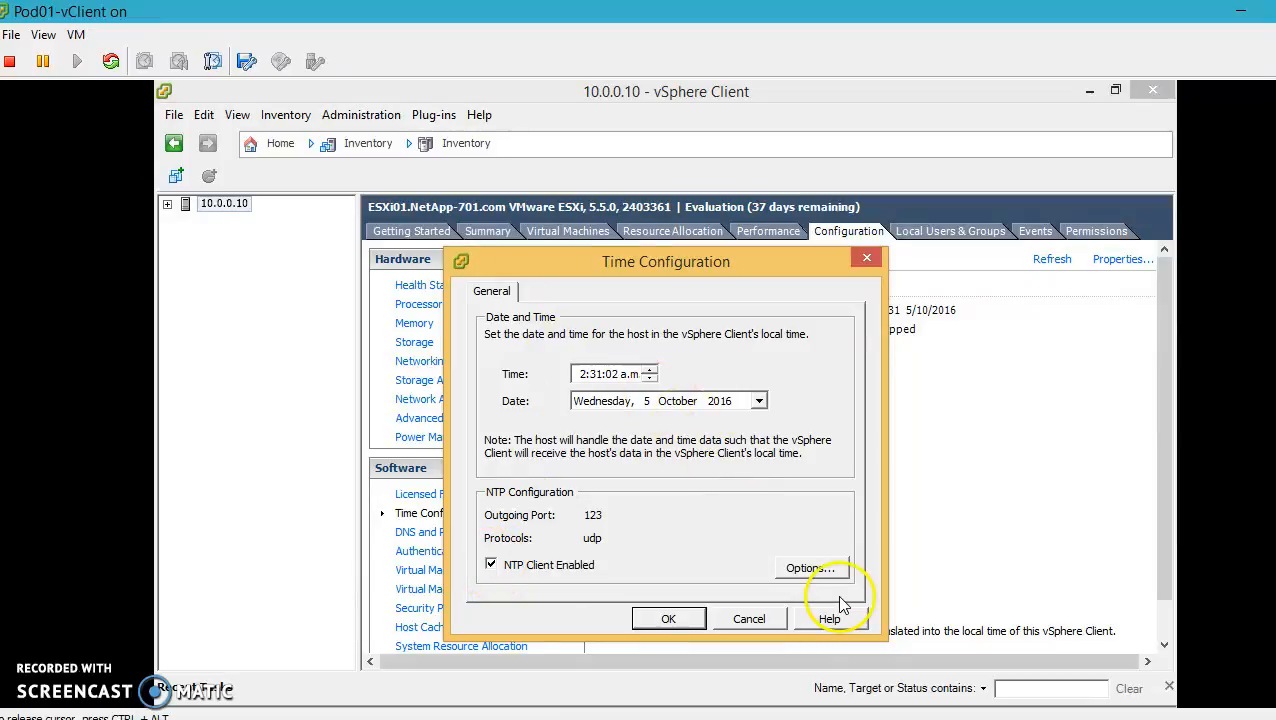
click(808, 569)
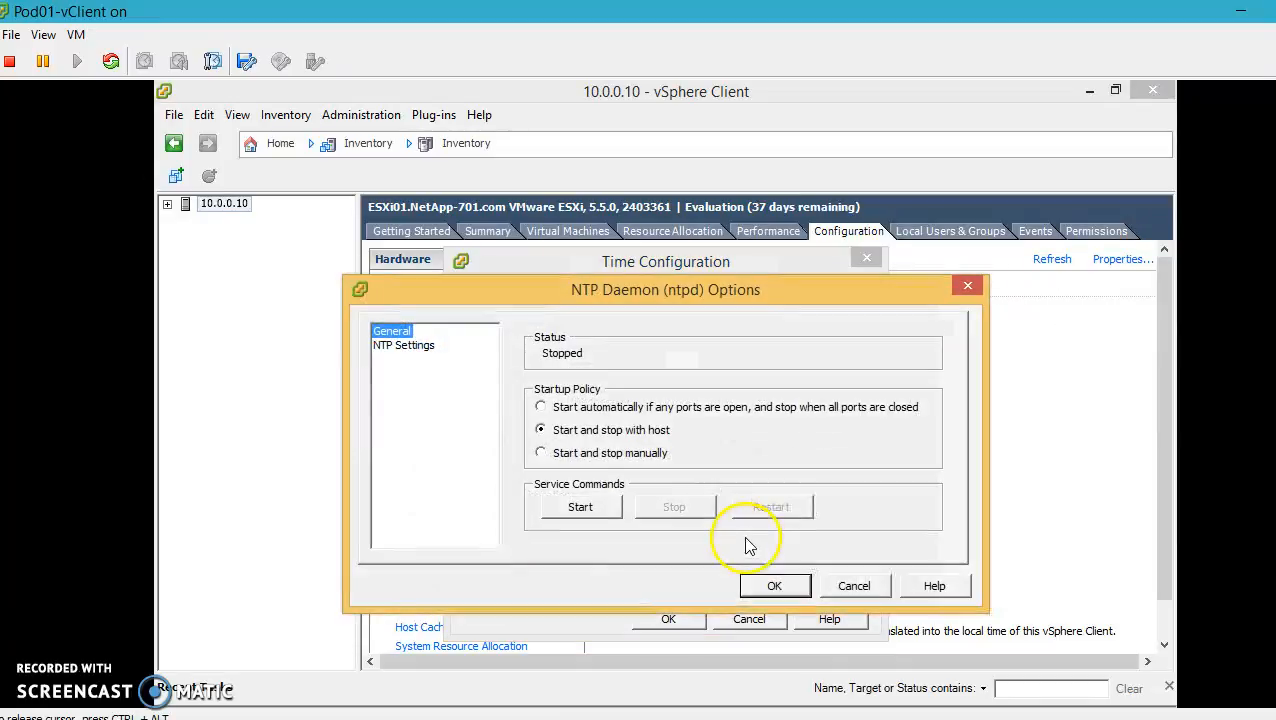
click(540, 453)
click(541, 431)
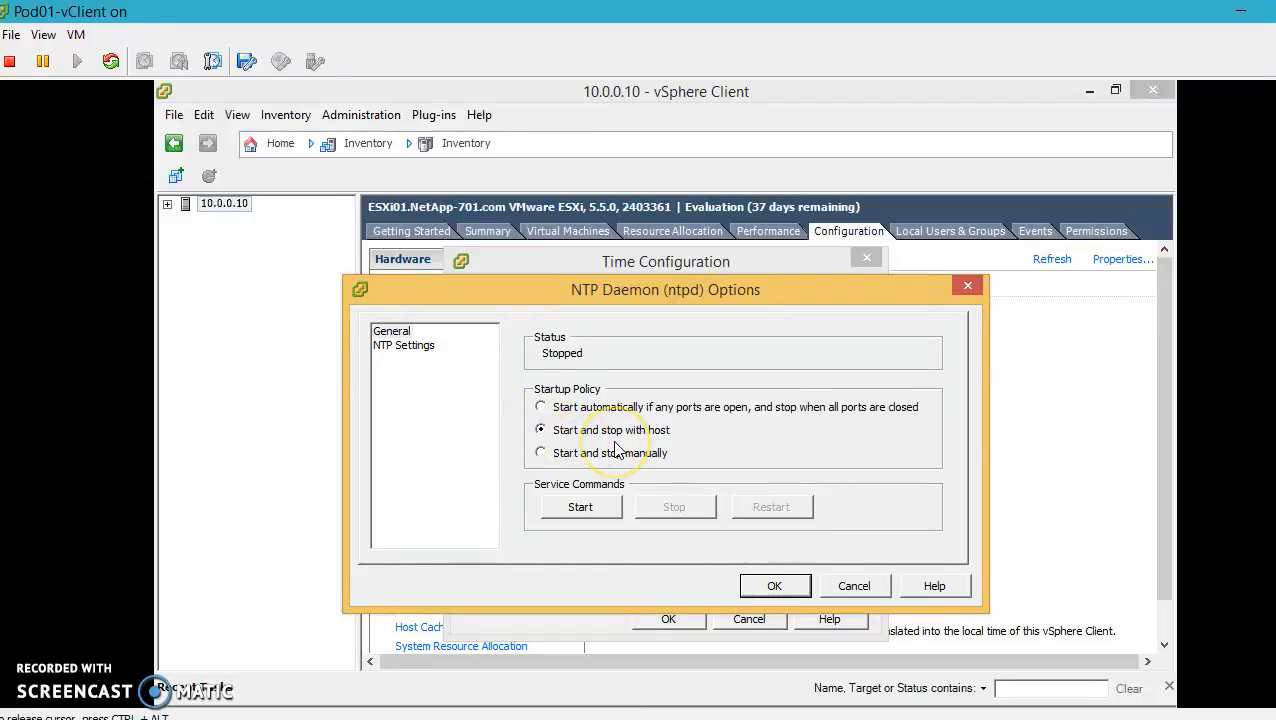
click(592, 512)
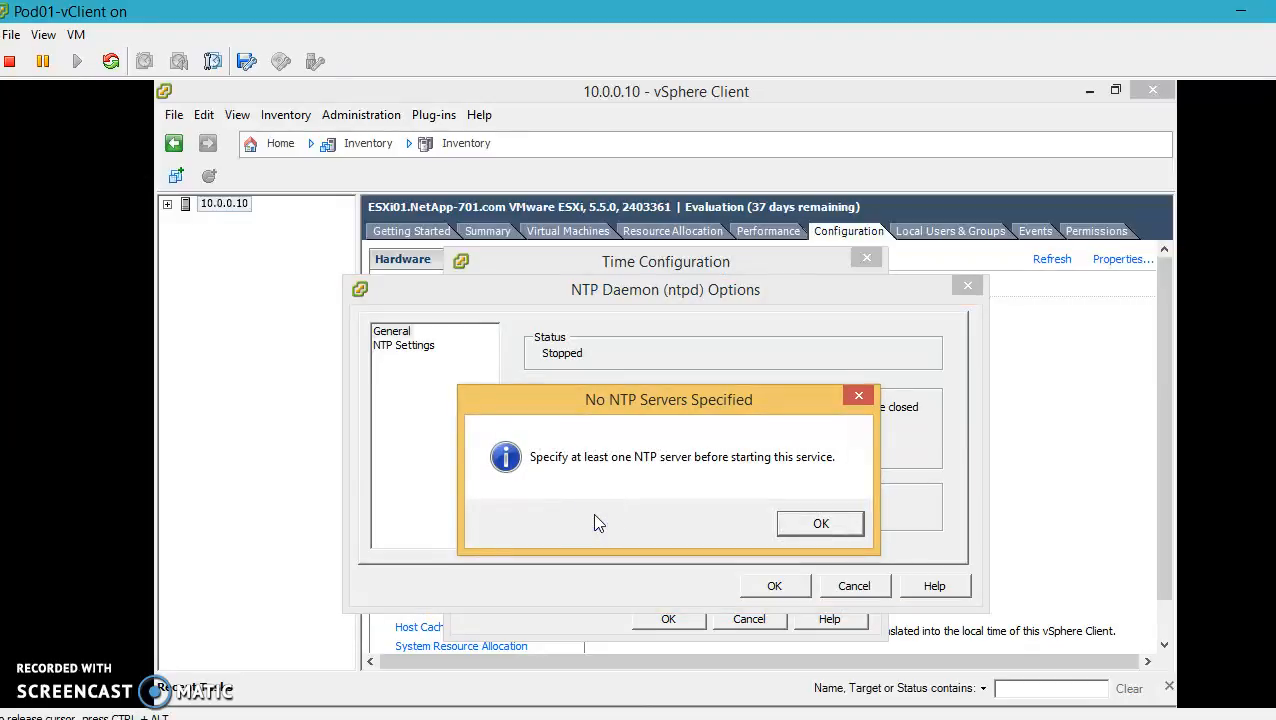
click(816, 522)
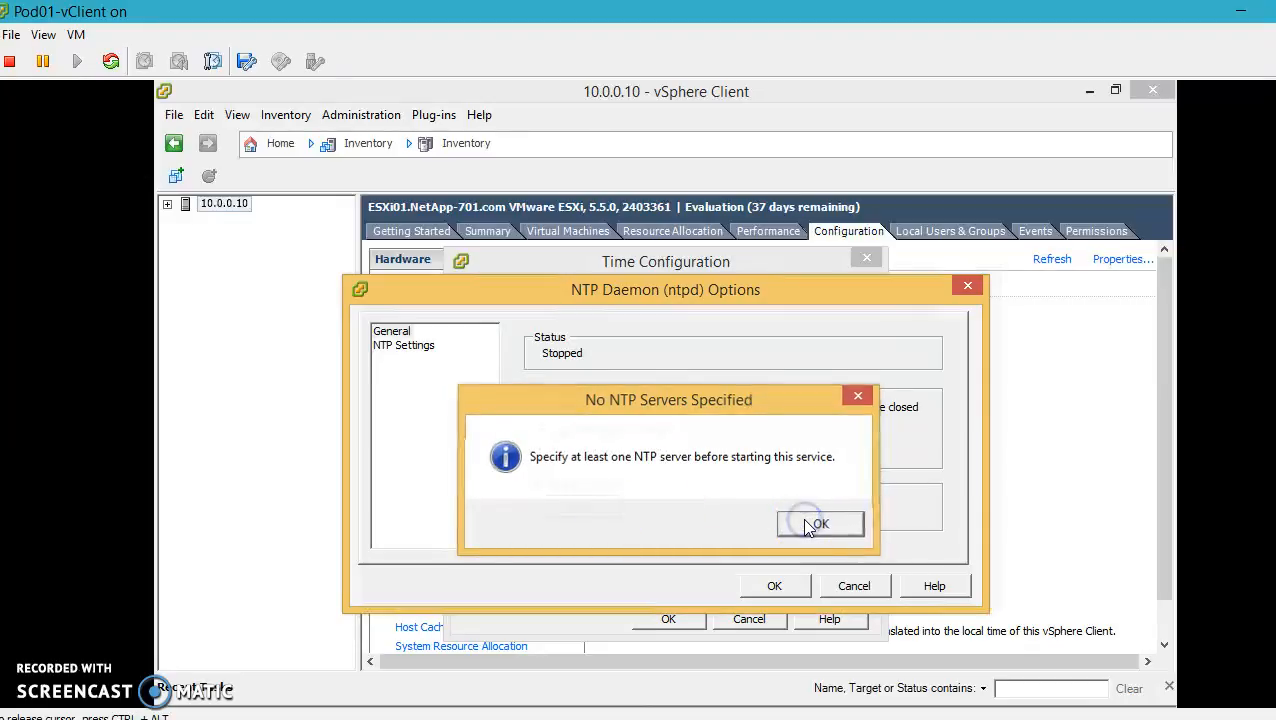
Add 10.0.0.7 as the NTP server
click(412, 346)
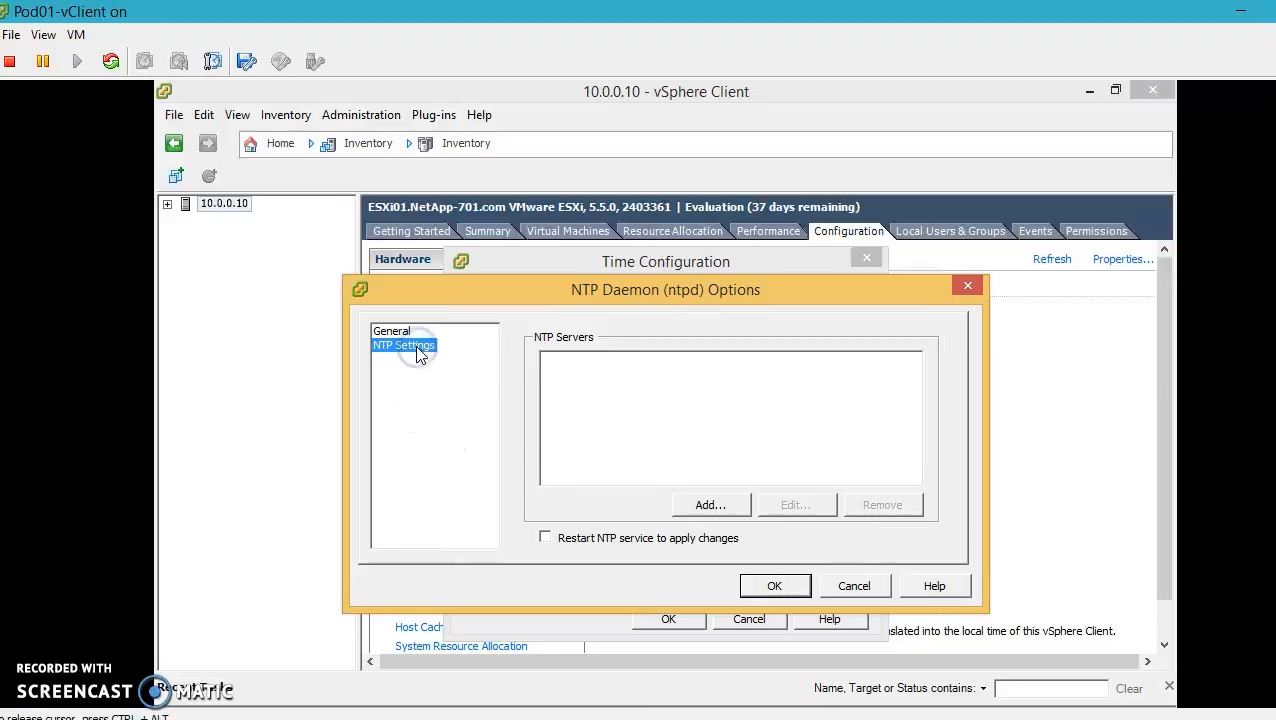
click(682, 507)
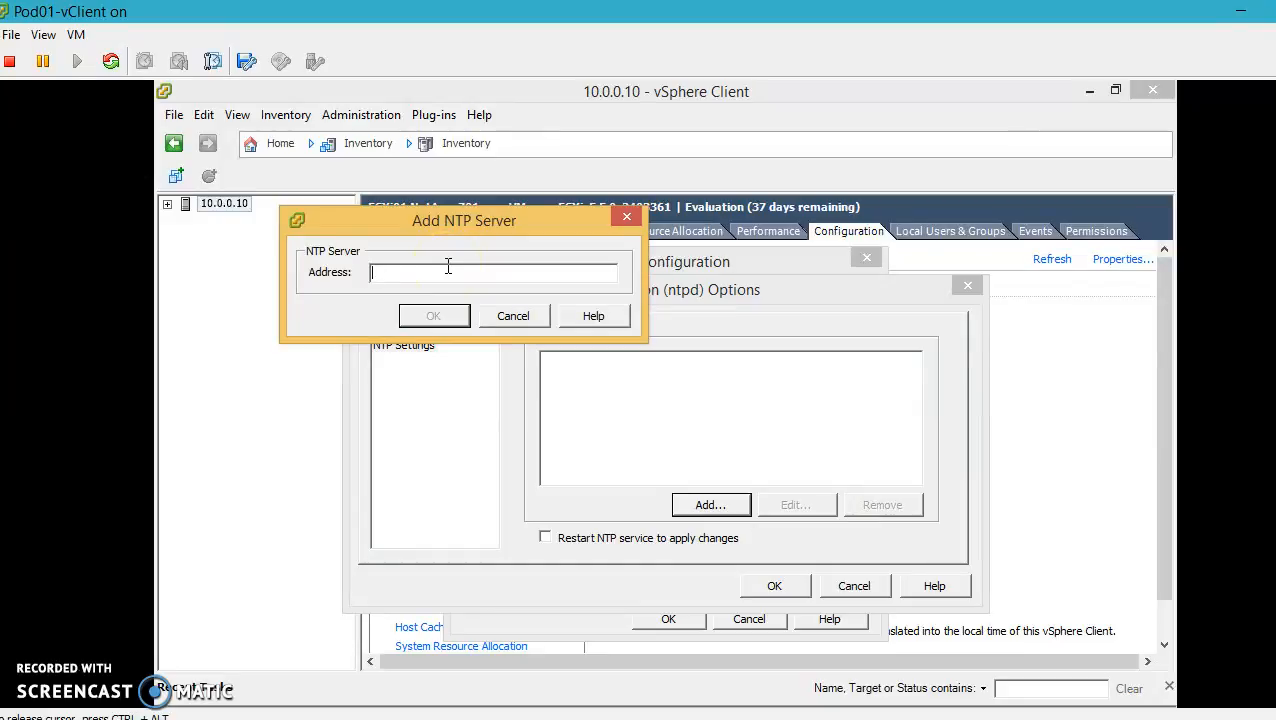
click(448, 266)
text(10.0.0.1)
key(BackSpace)
text(7)
click(436, 315)
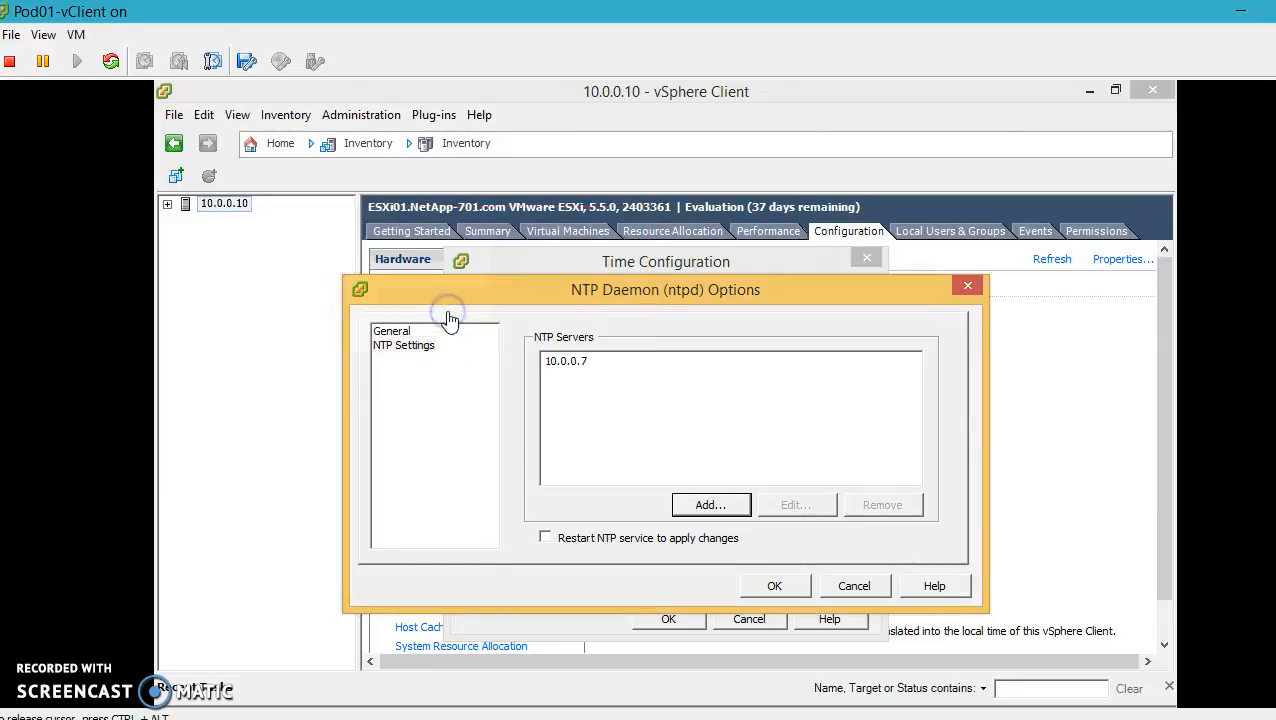
Restart the NTP service and apply the time configuration
click(545, 538)
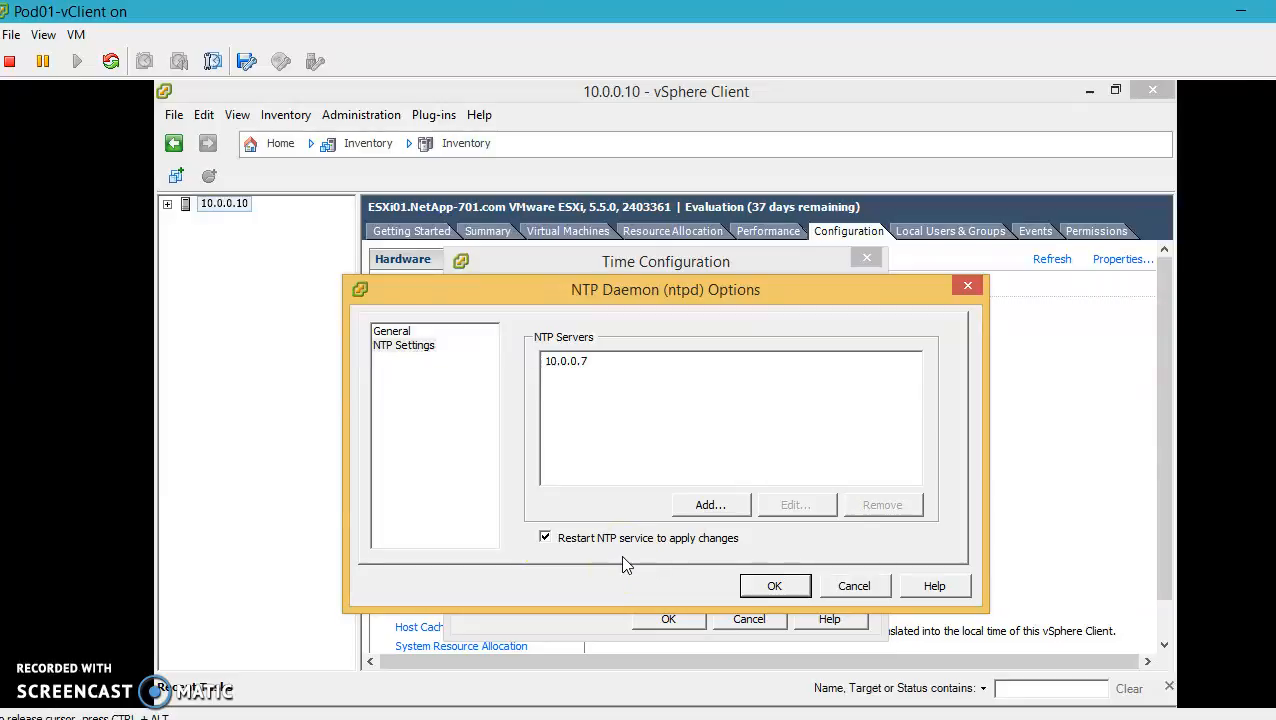
click(752, 584)
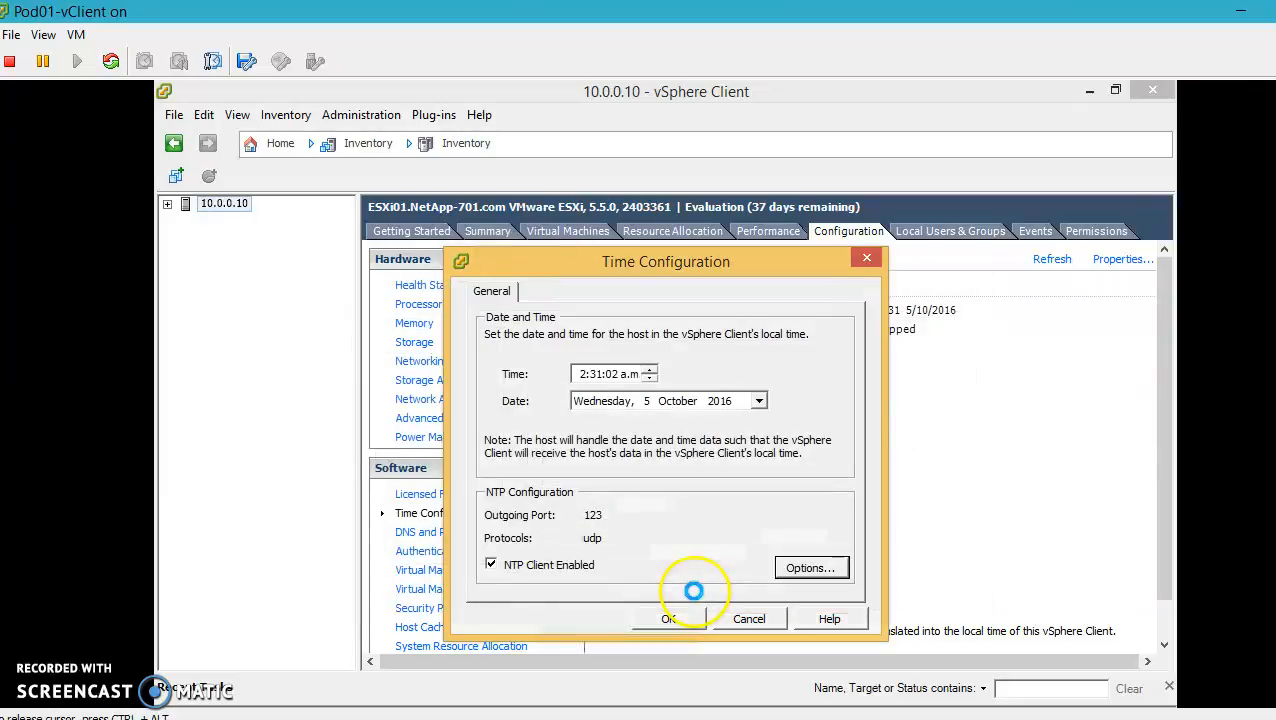
click(670, 618)
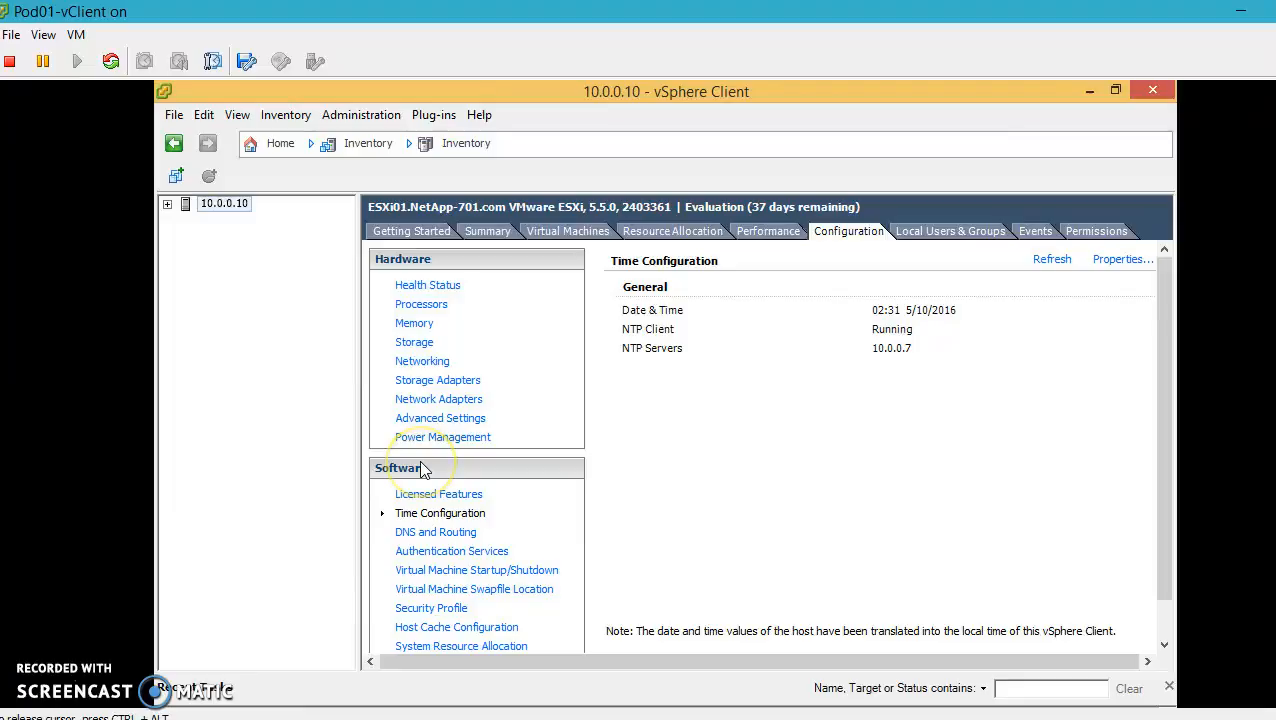
click(442, 555)
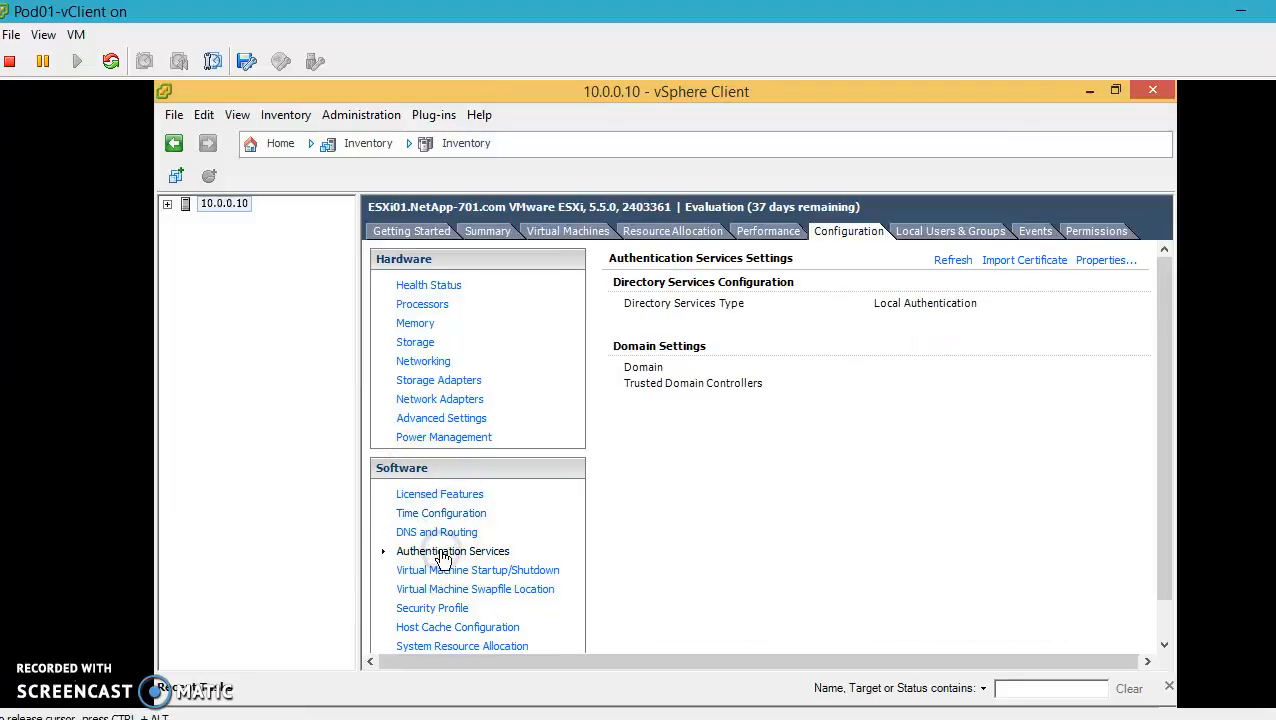
Set the directory service type to Active Directory with domain NetApp-701.com
click(1098, 261)
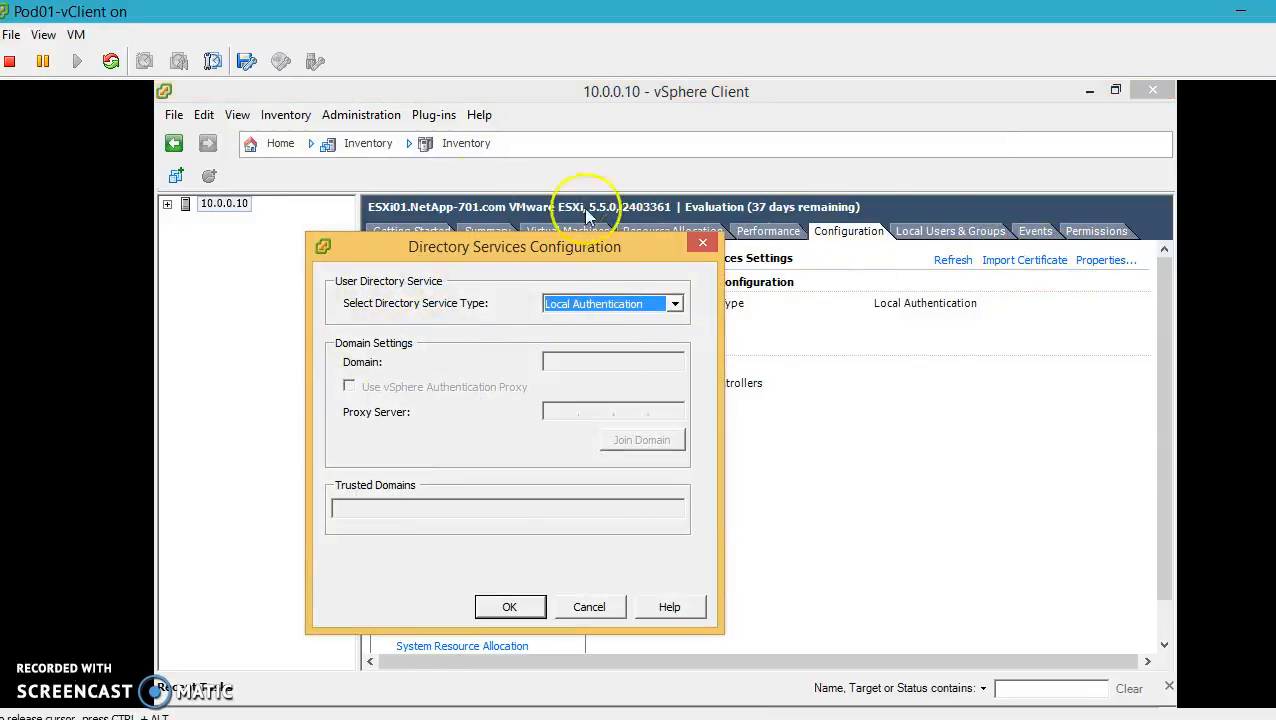
click(630, 310)
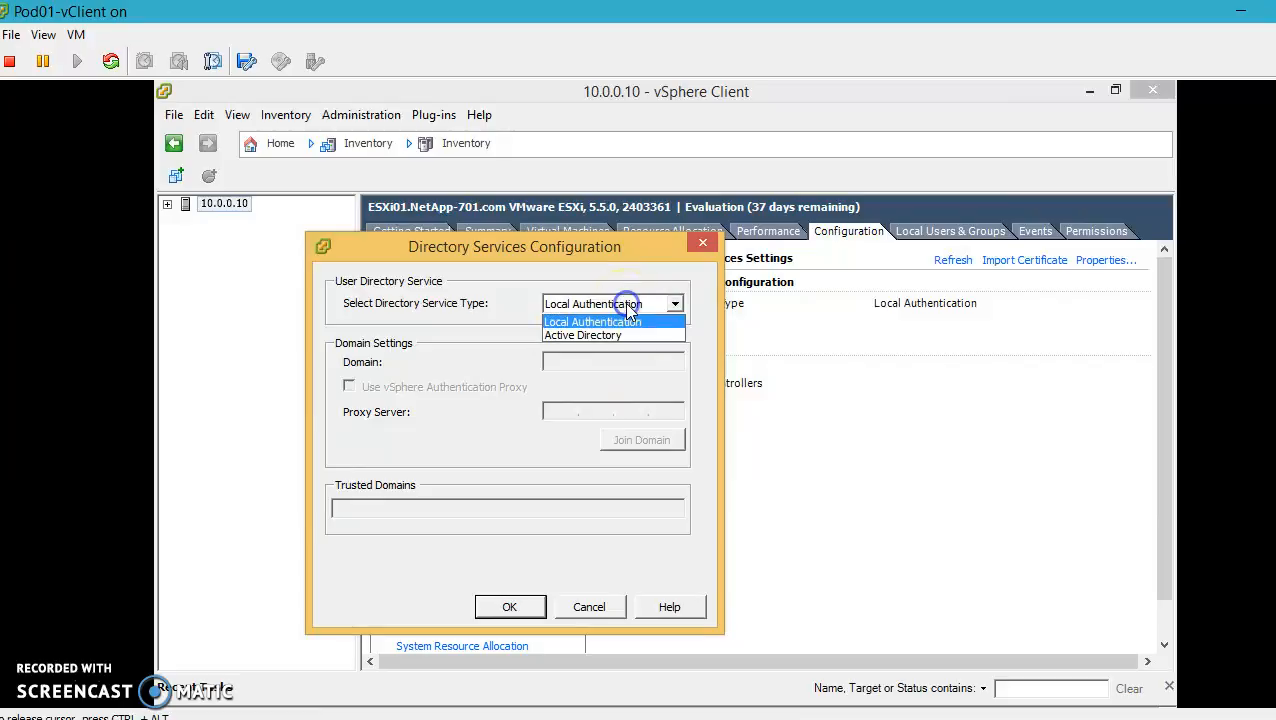
click(586, 340)
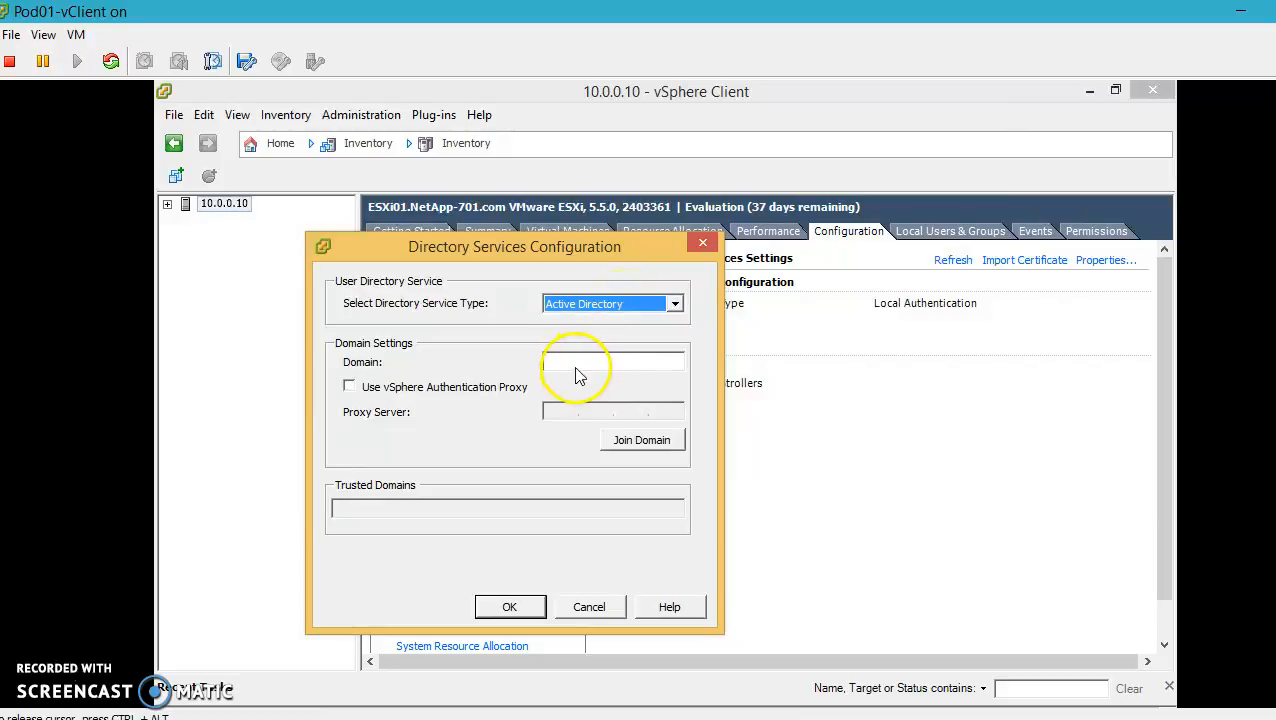
click(578, 362)
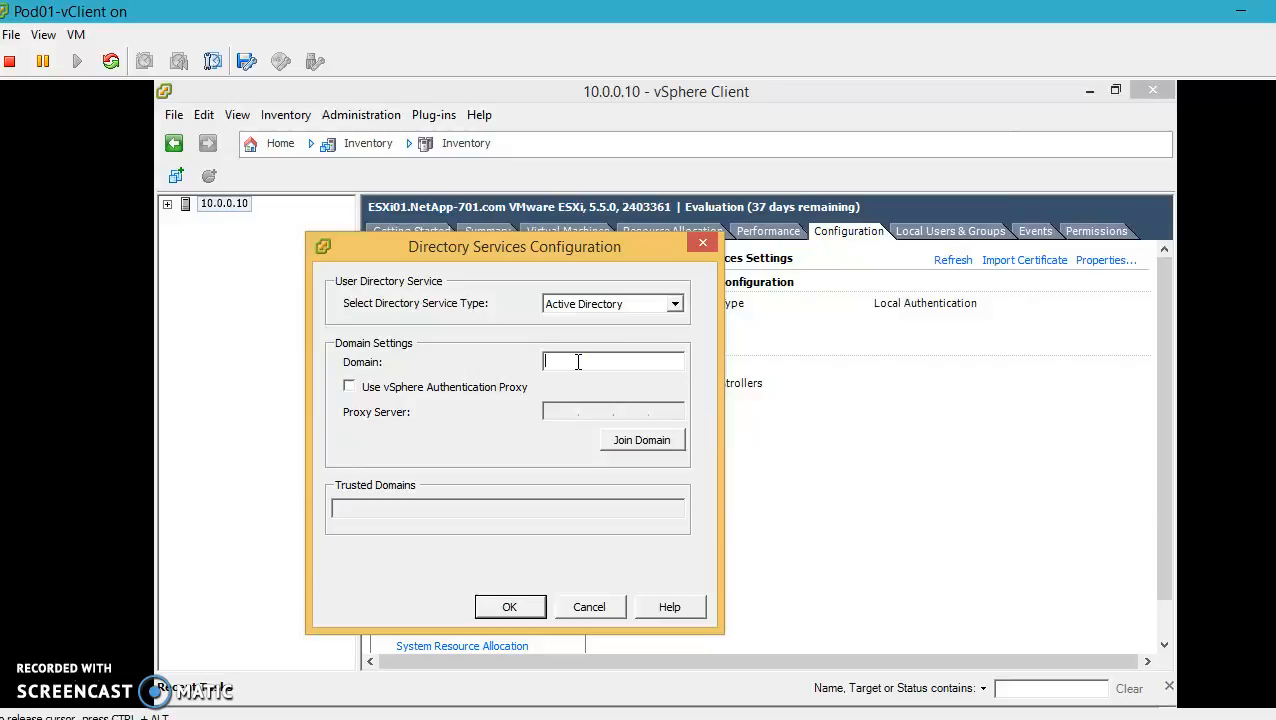
text(NetApp-701.com)
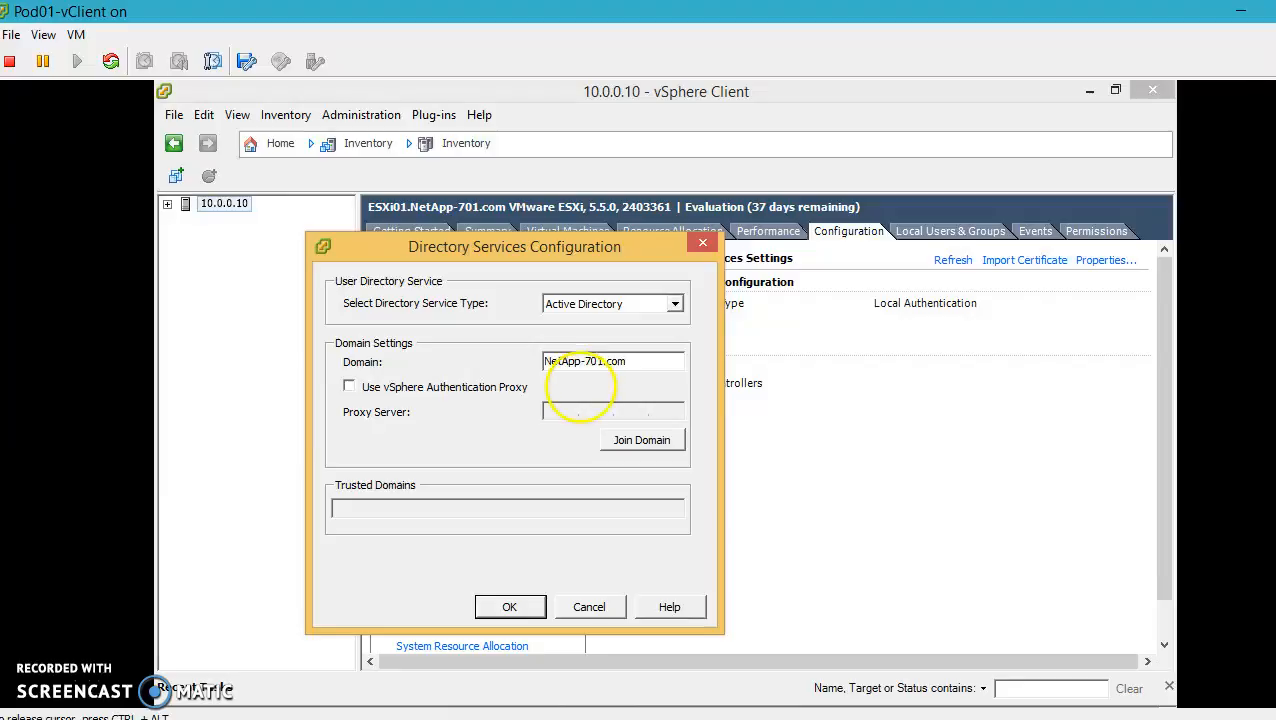
Join the domain using the domain administrator credentials and confirm the configuration
click(632, 441)
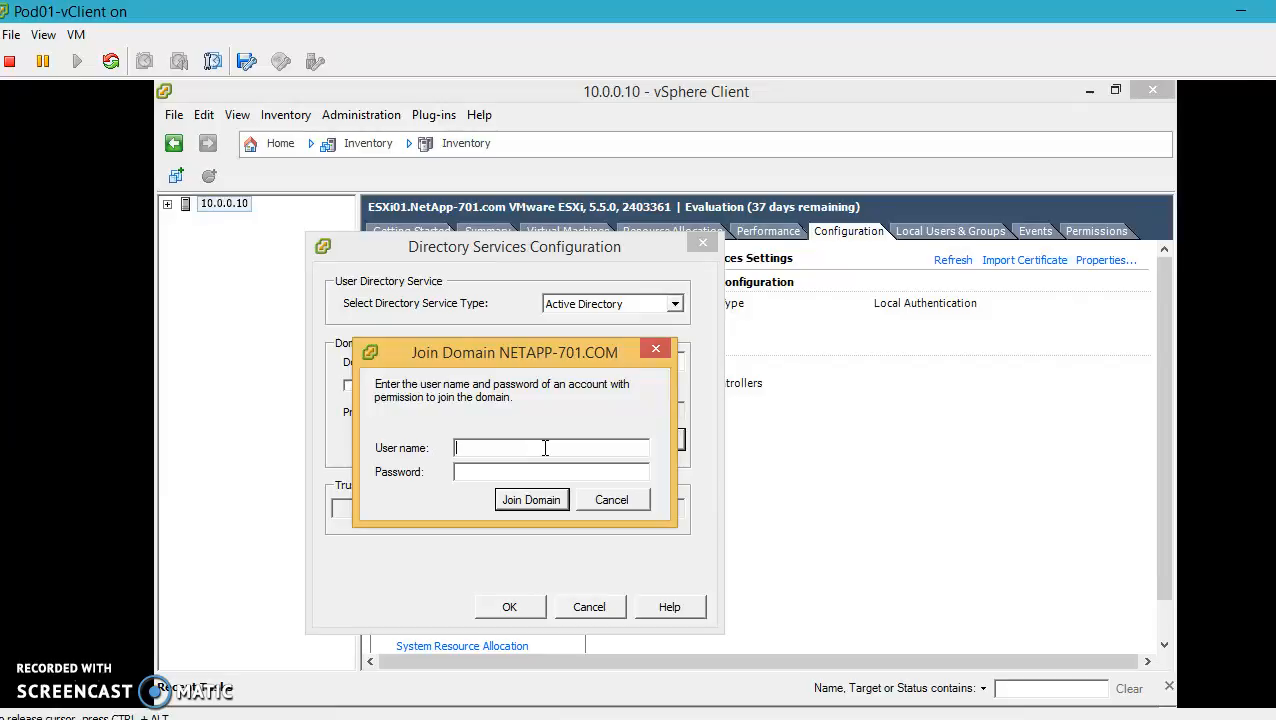
text(administrator********)
click(531, 500)
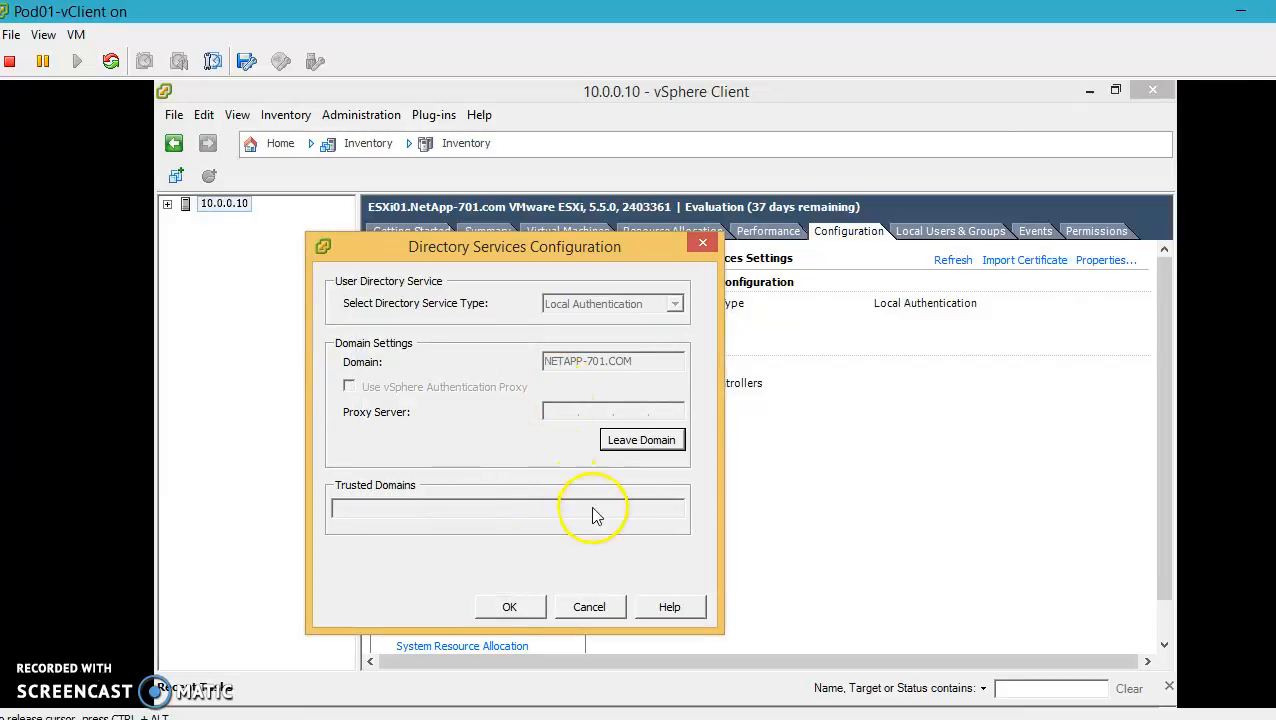
click(500, 606)
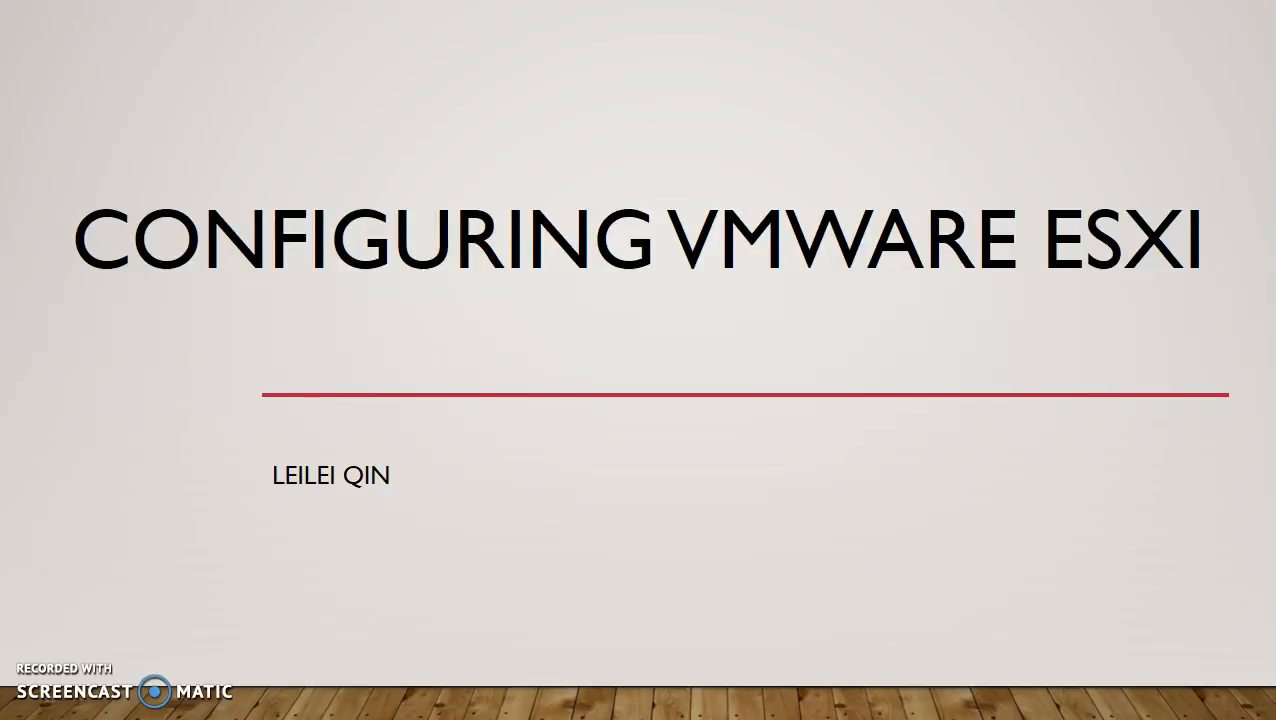
Advance the slideshow to the 'Key Object' slide
click(12, 688)
click(12, 688)
key(Right)
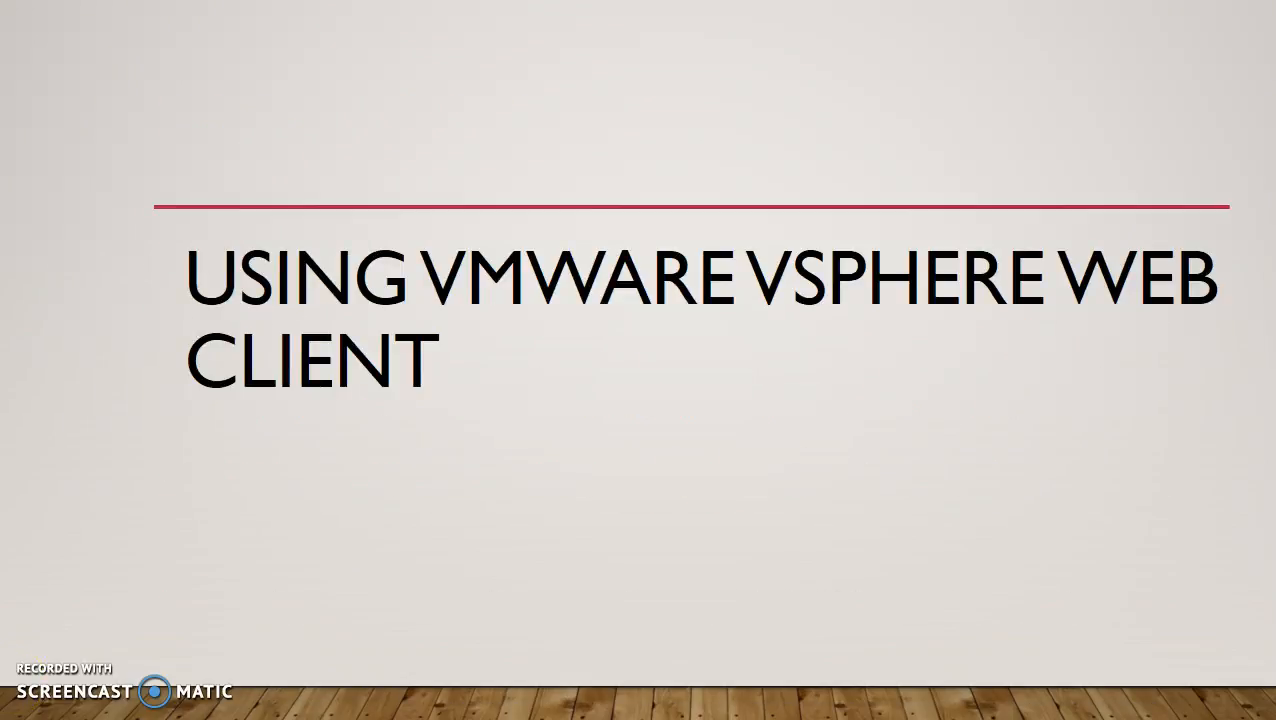
key(Right)
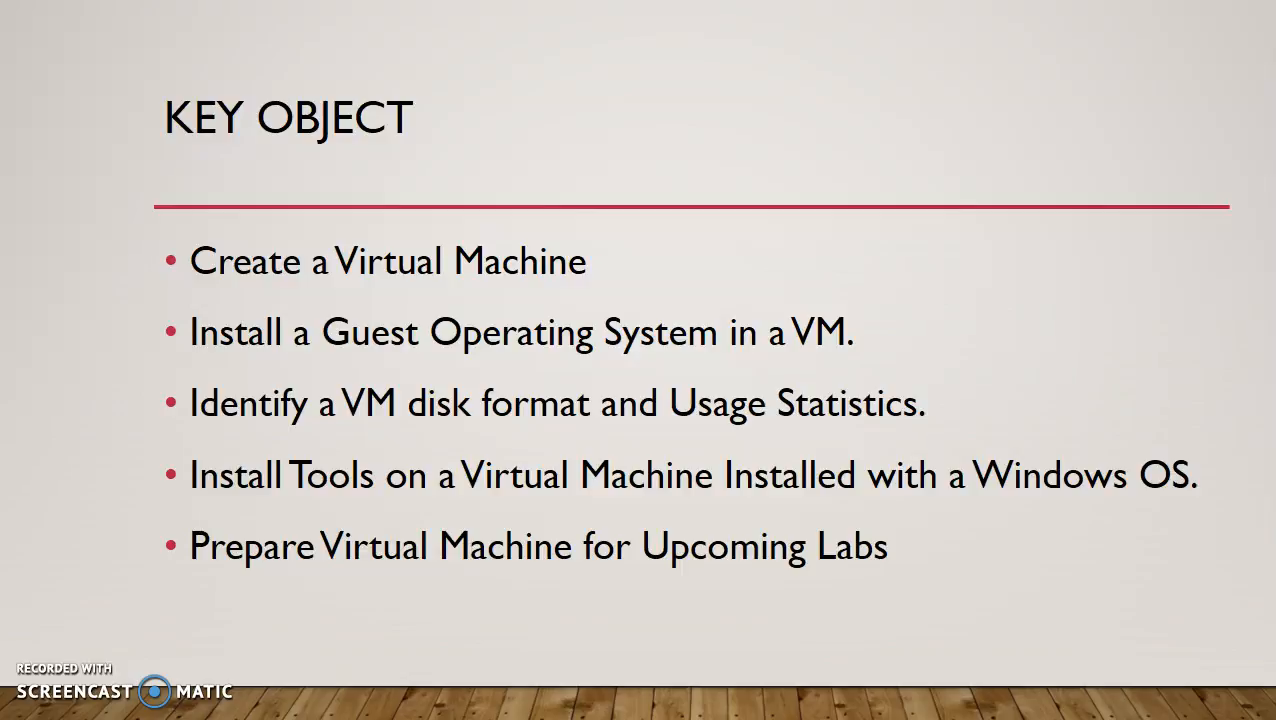
End the slideshow and switch to the Pod01-vDC console window
key(Escape)
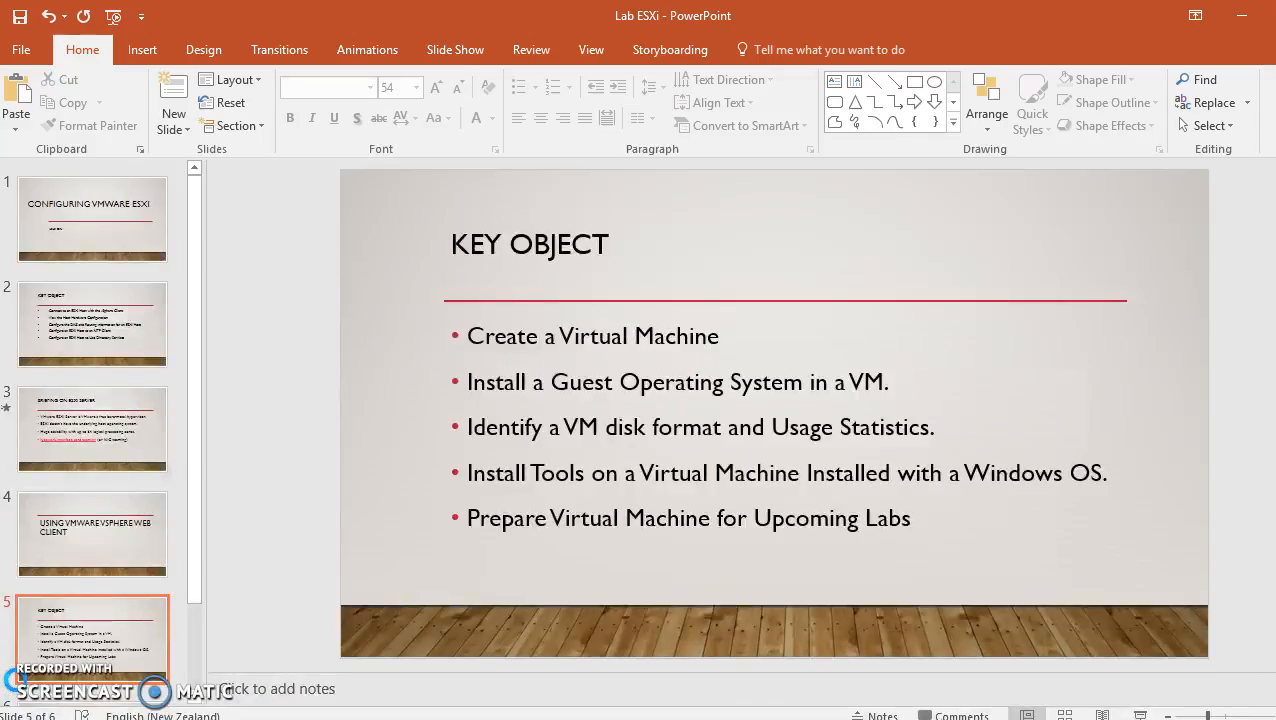
click(456, 719)
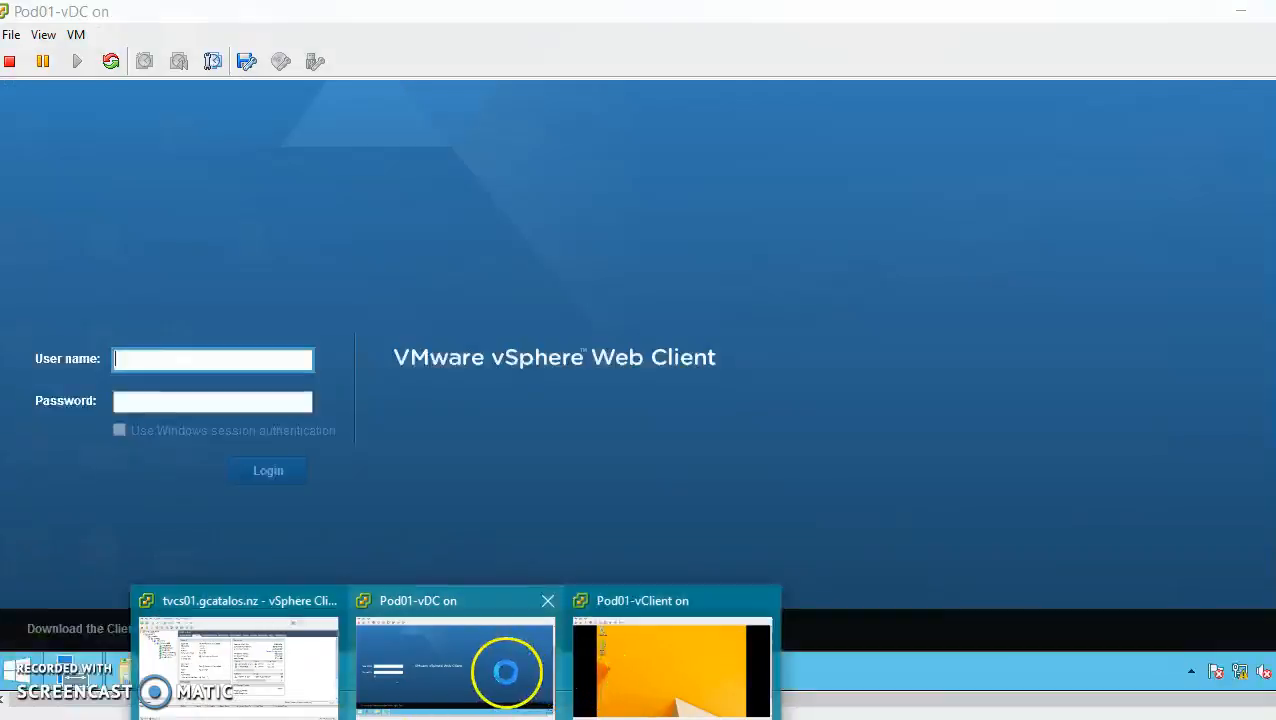
click(506, 672)
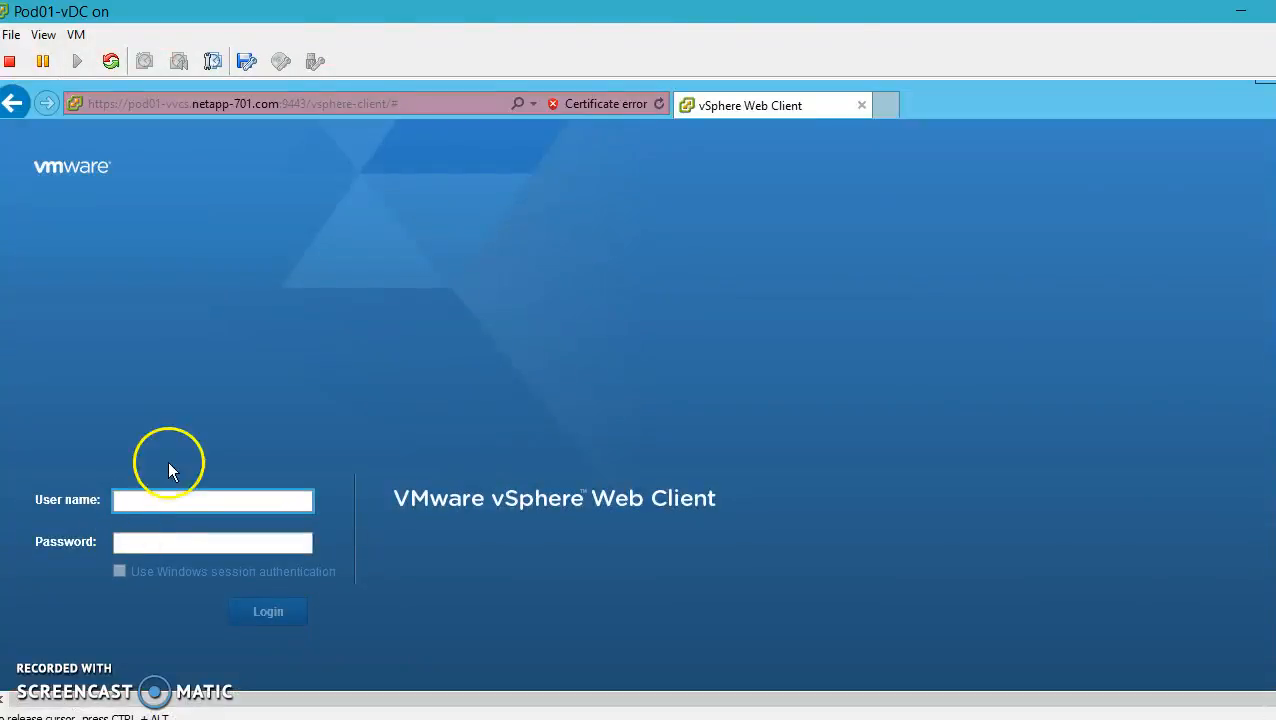
Request VMware-ClientIntegrationPlugin-5.5.0.exe via the Web Client login page's download link
click(228, 103)
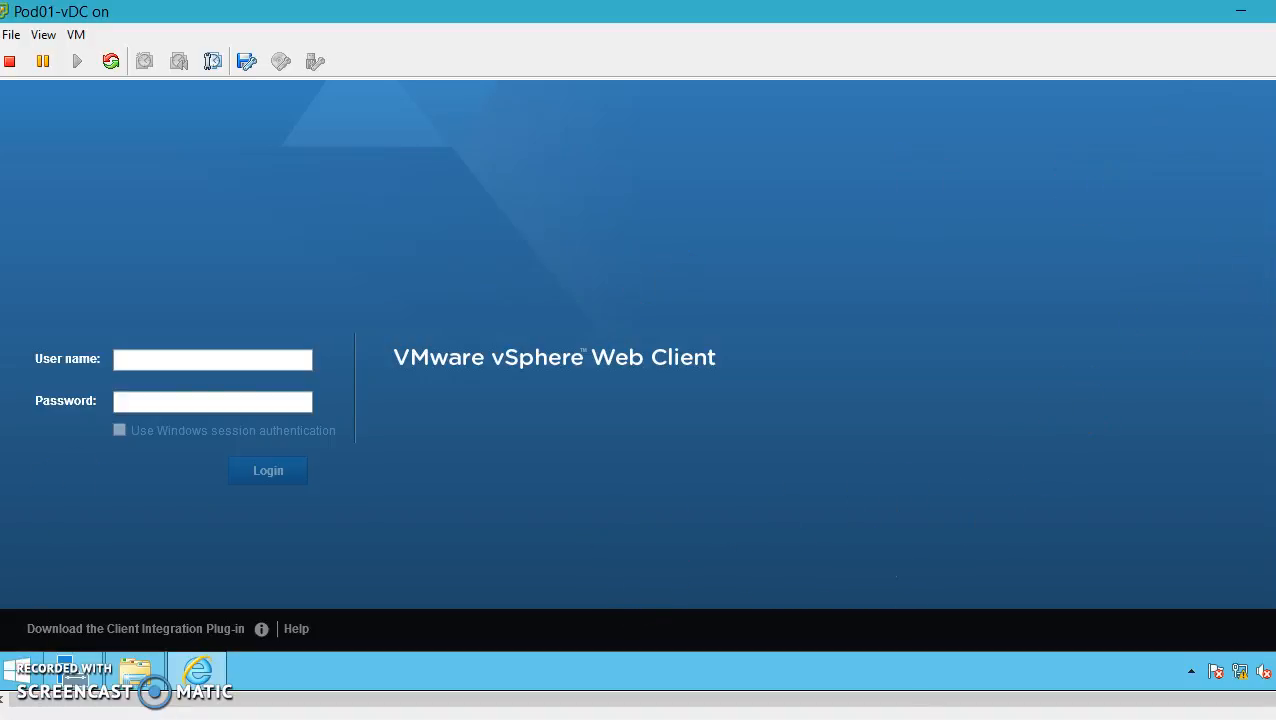
click(88, 630)
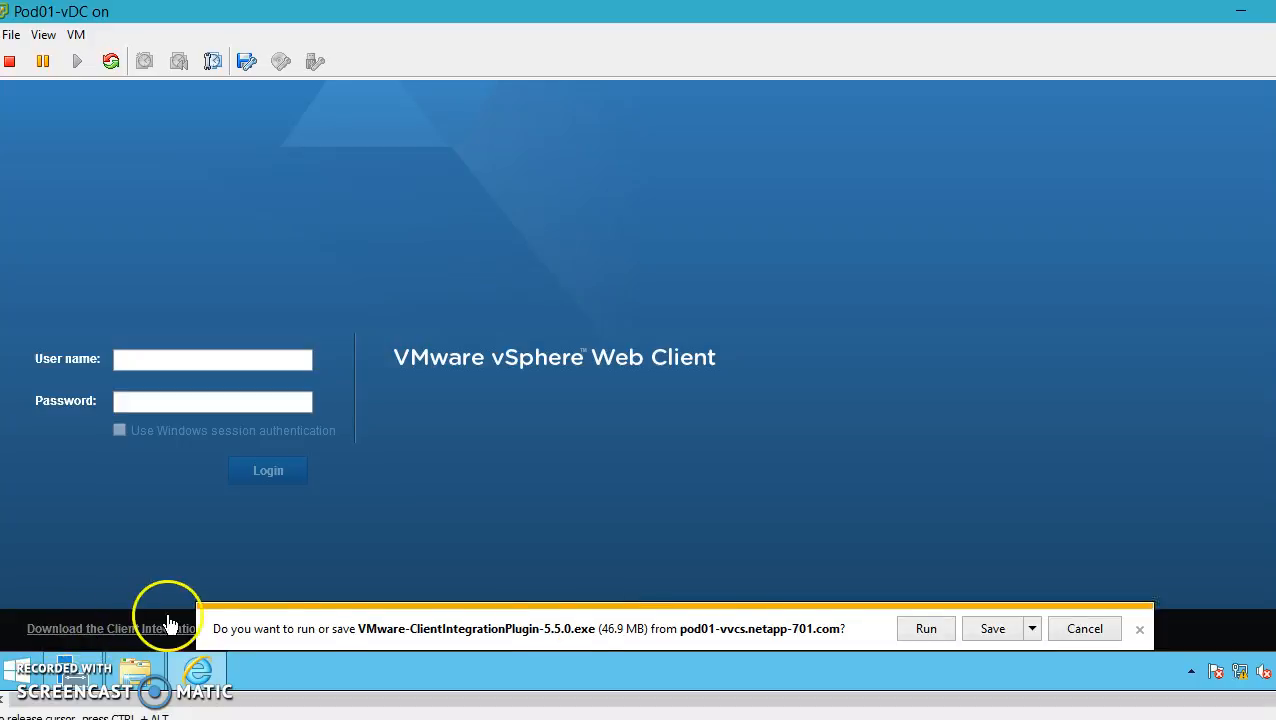
Run the plug-in download and check its status in the downloads list
click(927, 629)
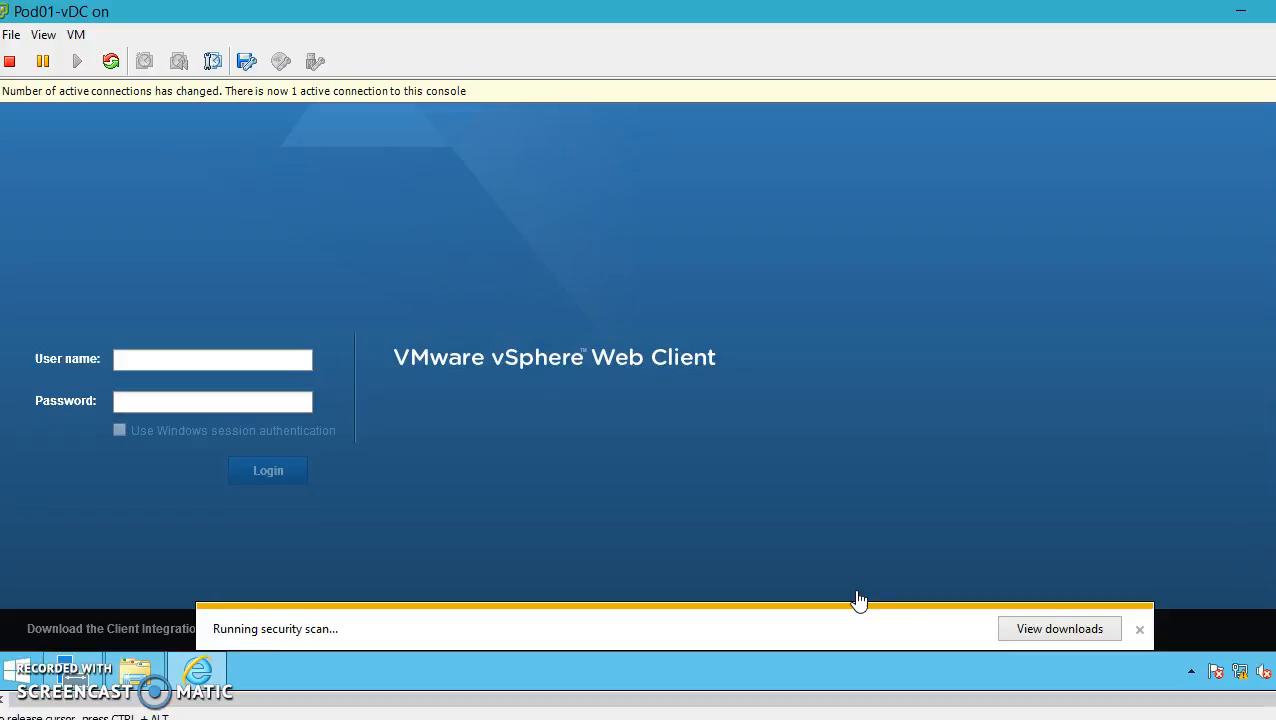
click(1076, 636)
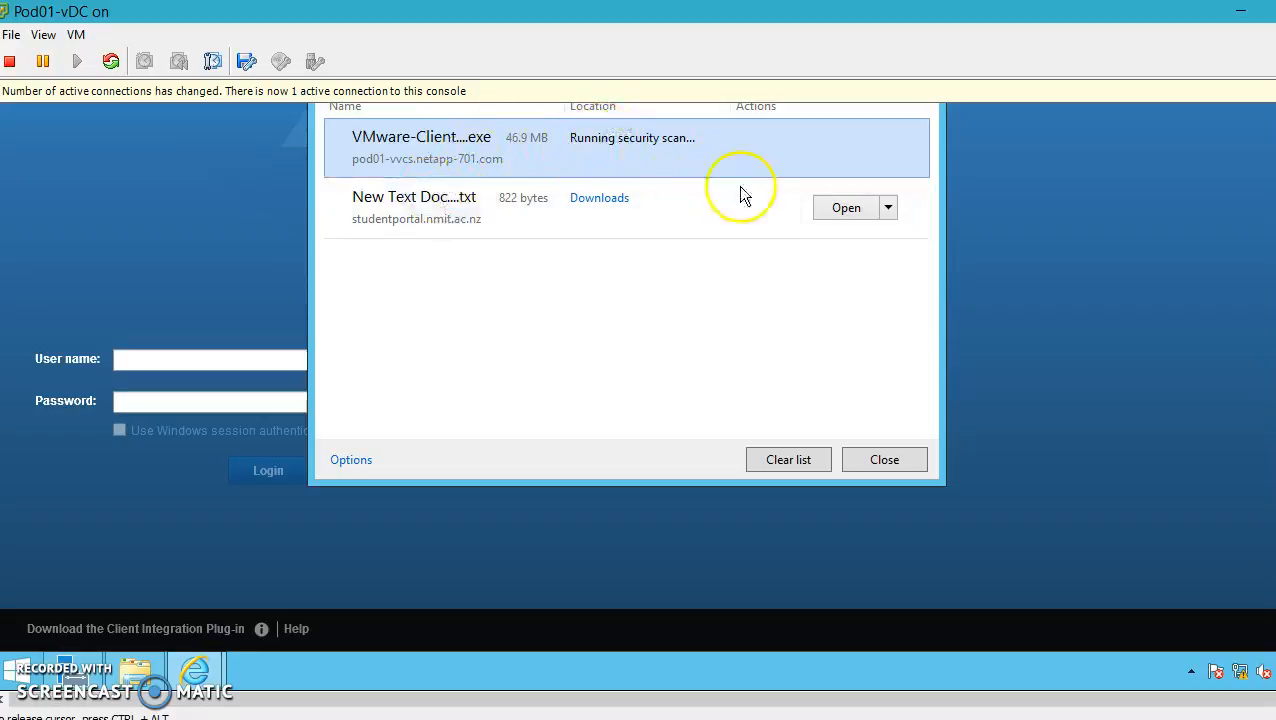
click(547, 142)
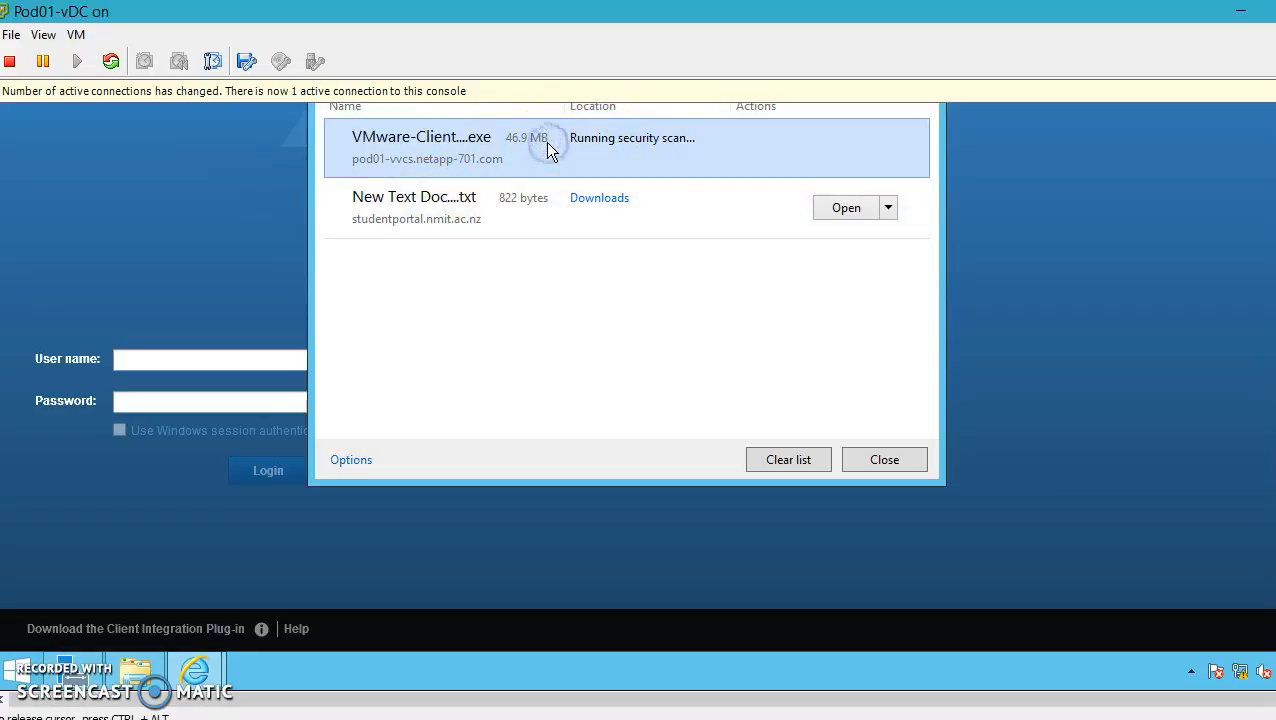
click(605, 138)
click(897, 460)
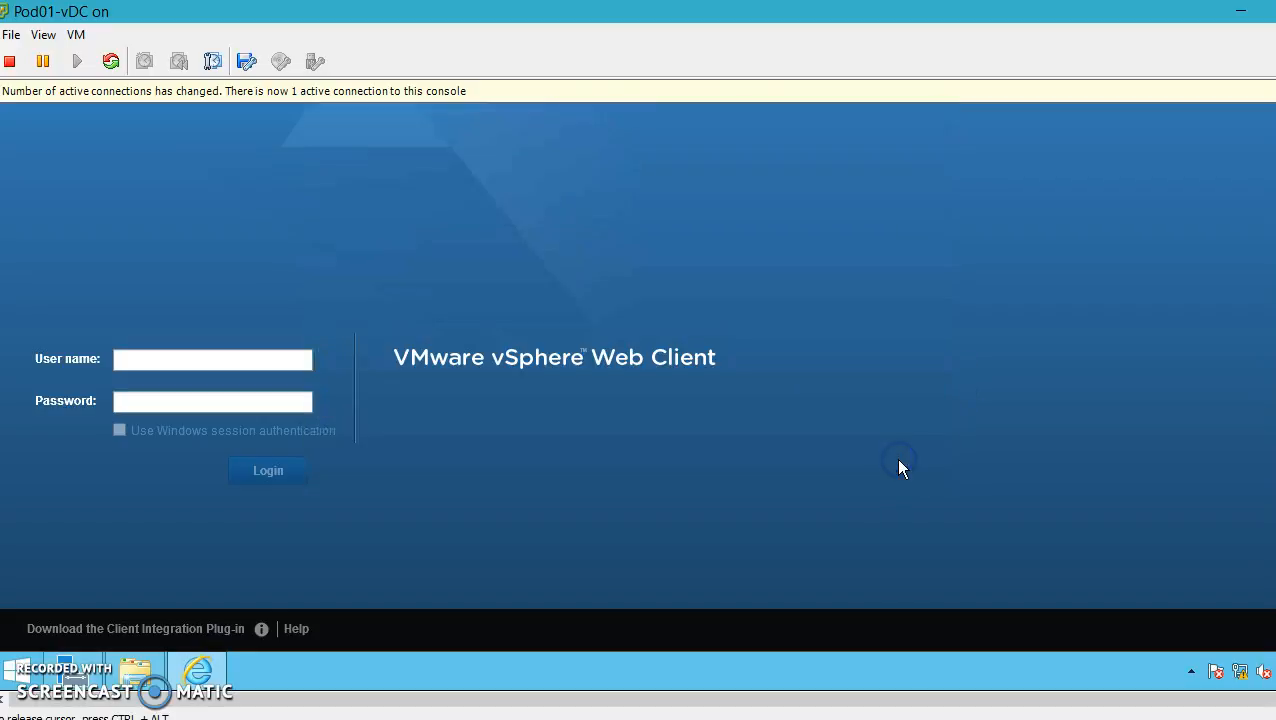
Request the plug-in again and save VMware-ClientIntegrationPlugin-5.5.0.exe locally
click(216, 631)
click(224, 634)
click(210, 629)
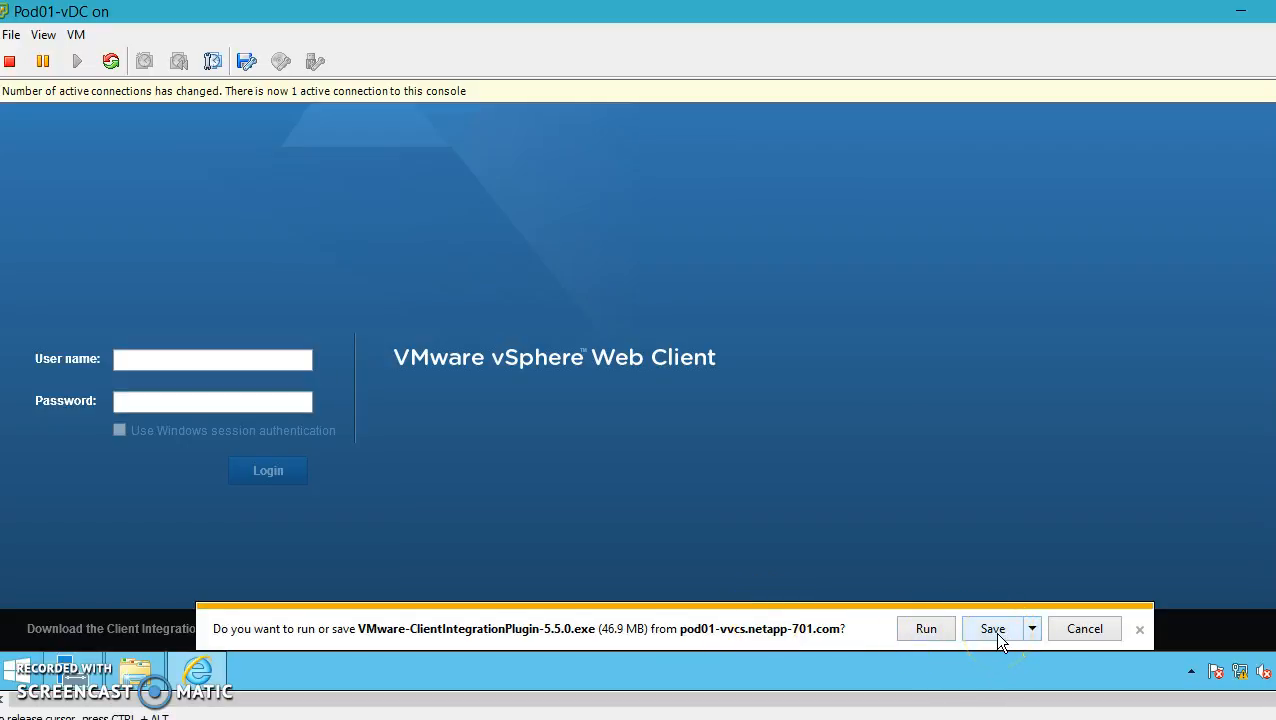
click(996, 632)
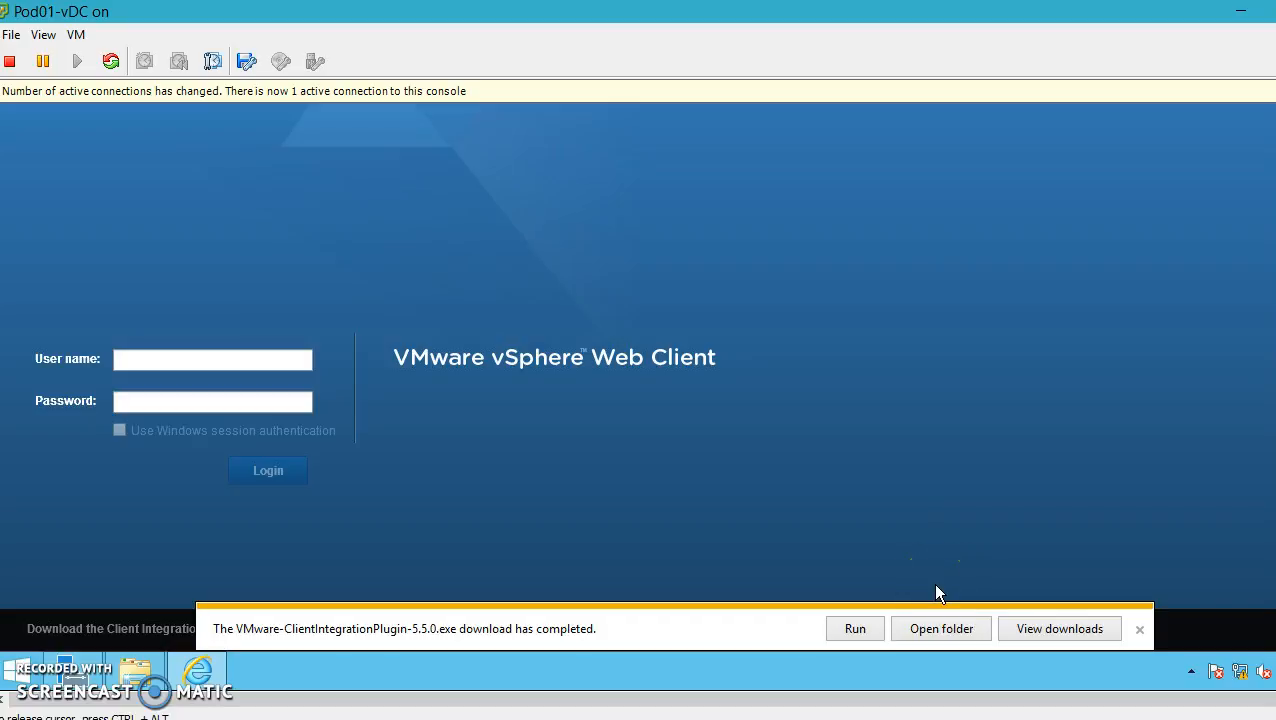
Try opening the downloaded installer's folder and running it from the downloads bar
click(1062, 622)
click(1138, 630)
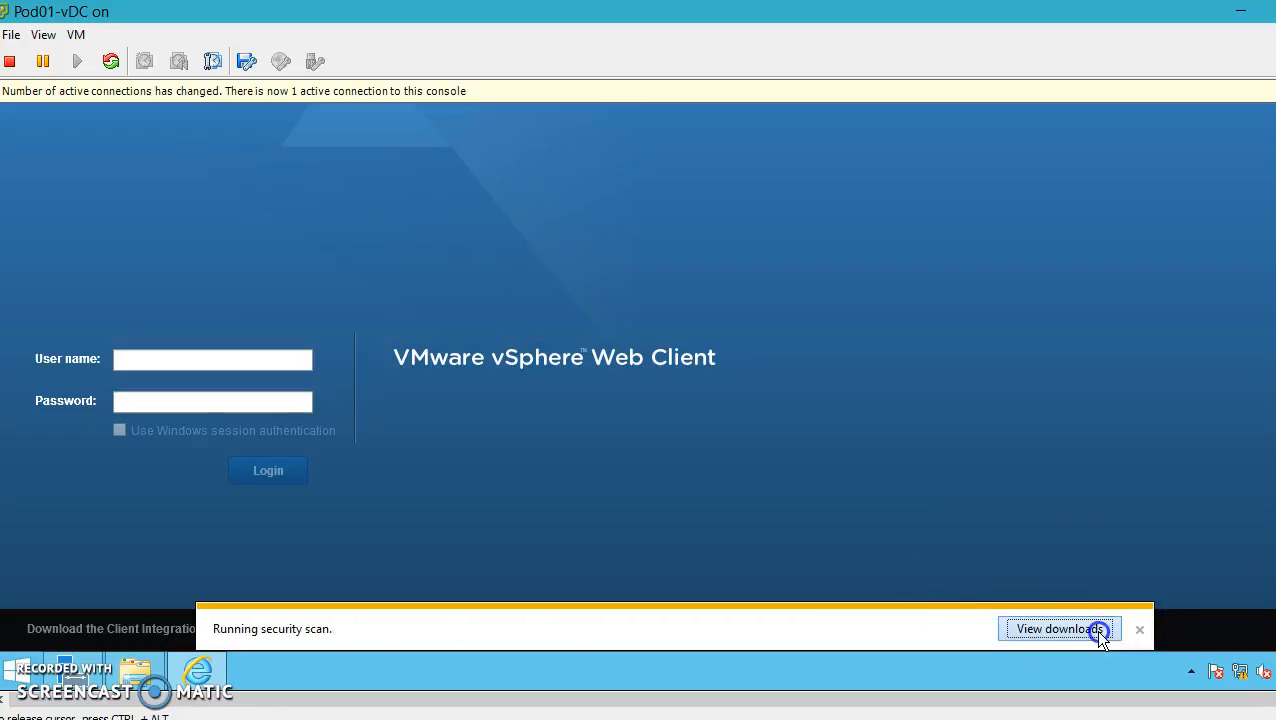
click(940, 630)
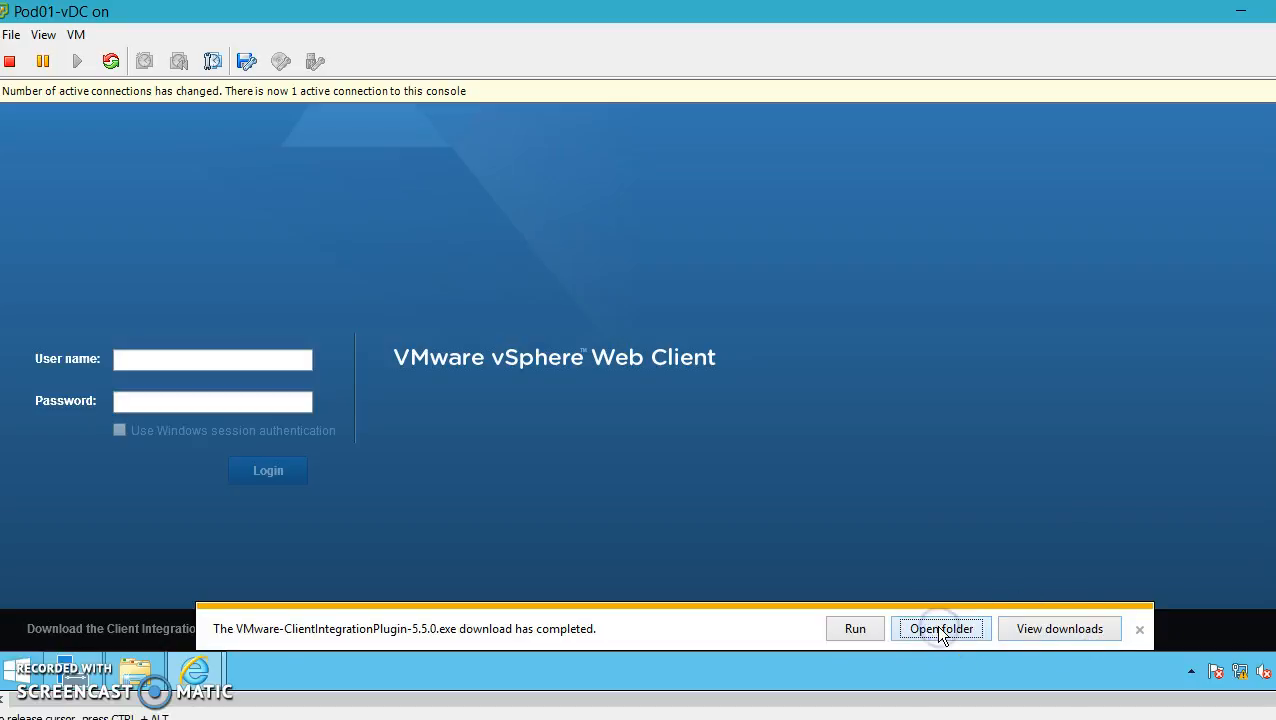
click(940, 628)
click(858, 630)
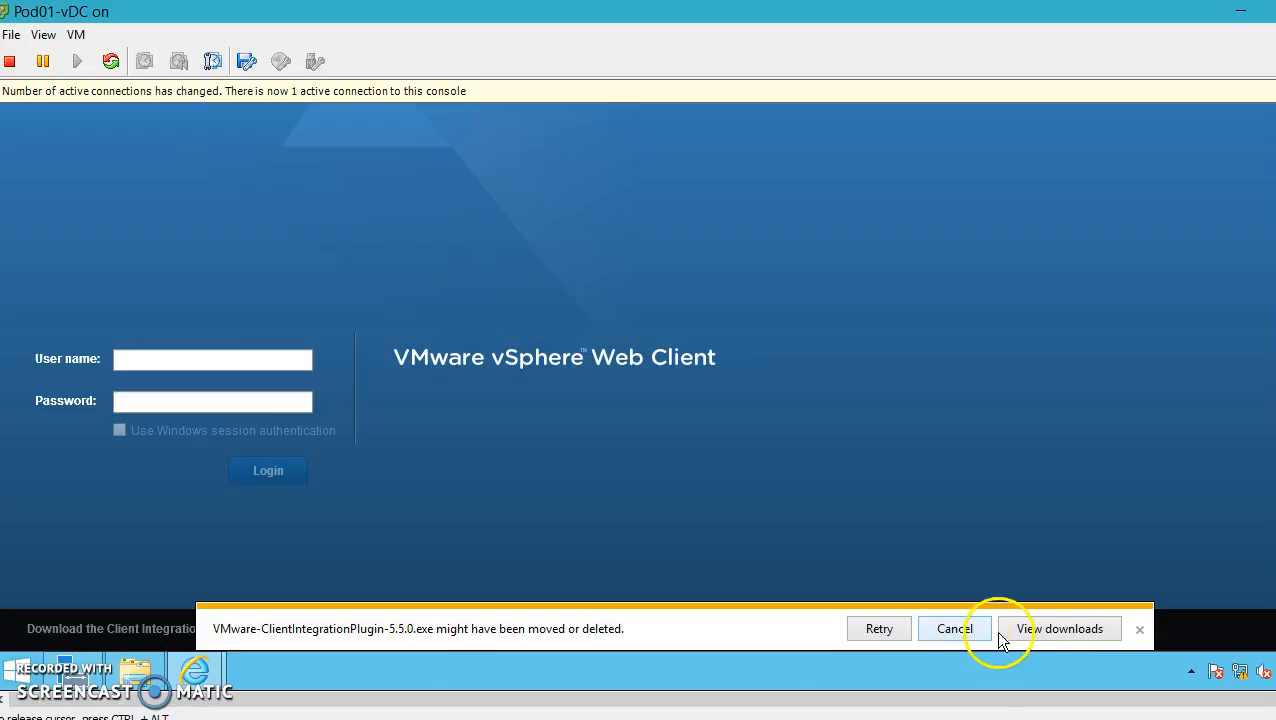
Remove the missing plug-in and text document entries from the downloads list
click(1050, 630)
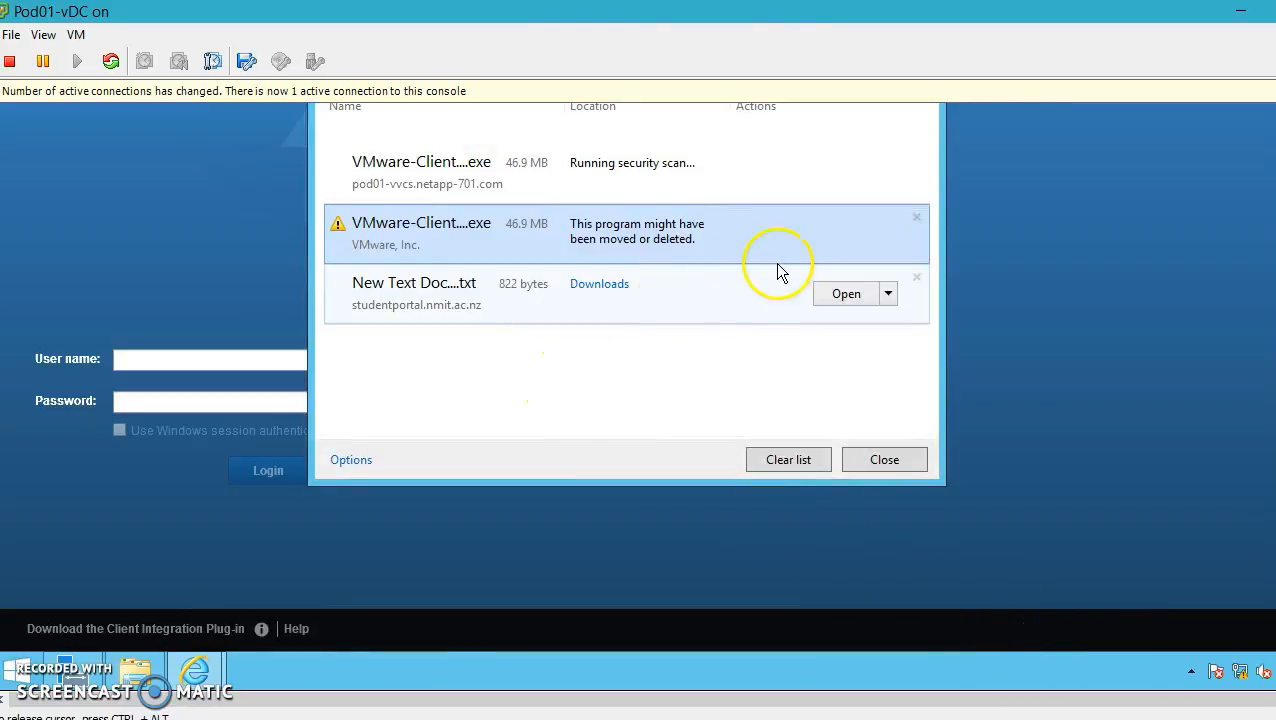
click(916, 219)
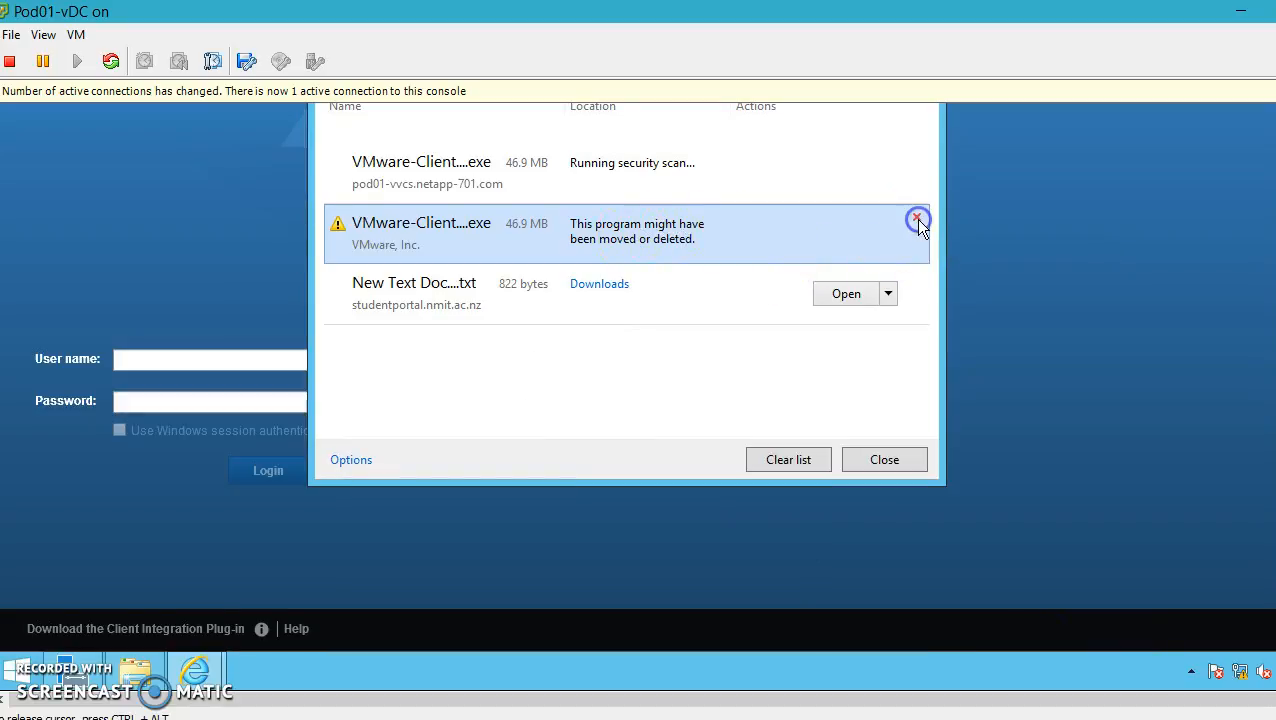
click(680, 185)
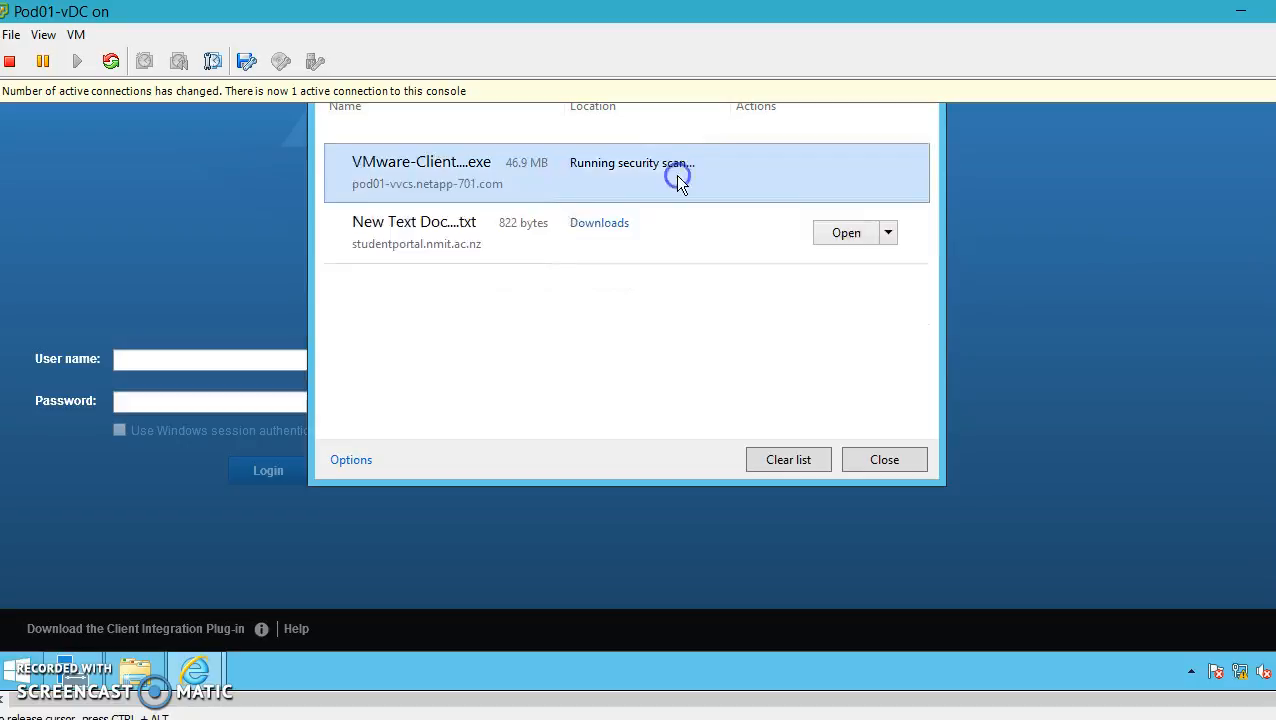
click(766, 229)
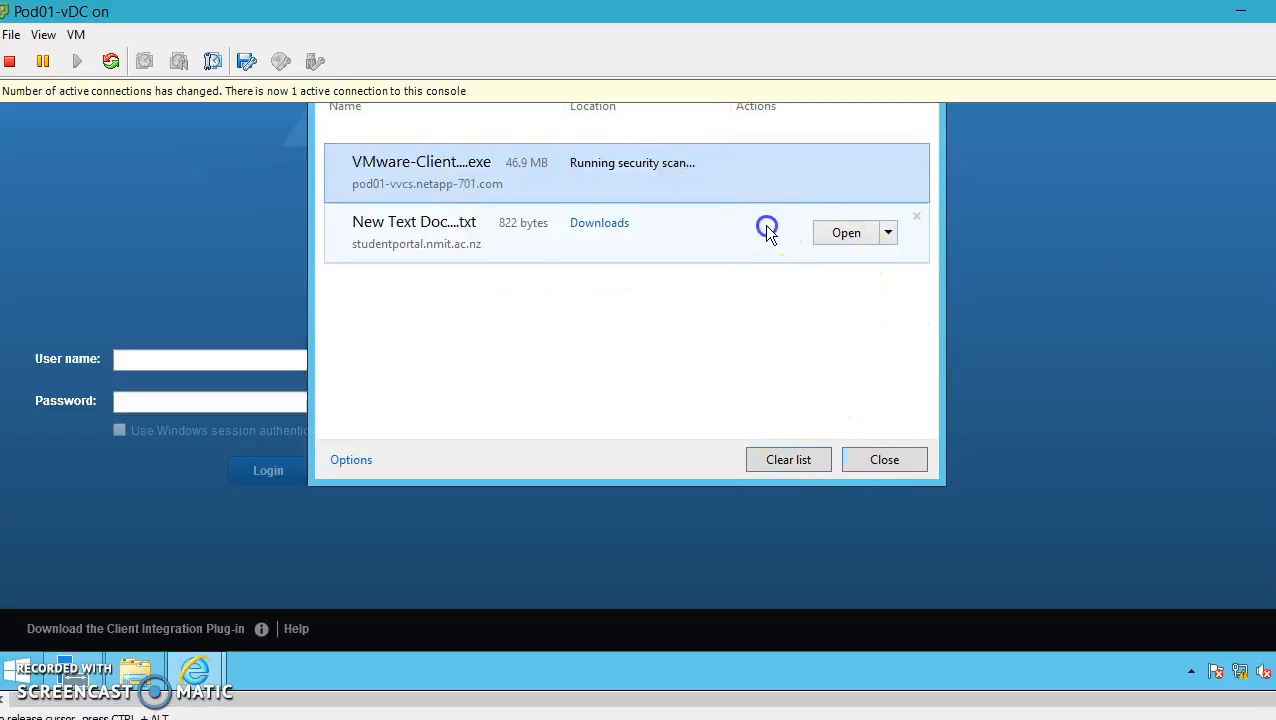
click(918, 215)
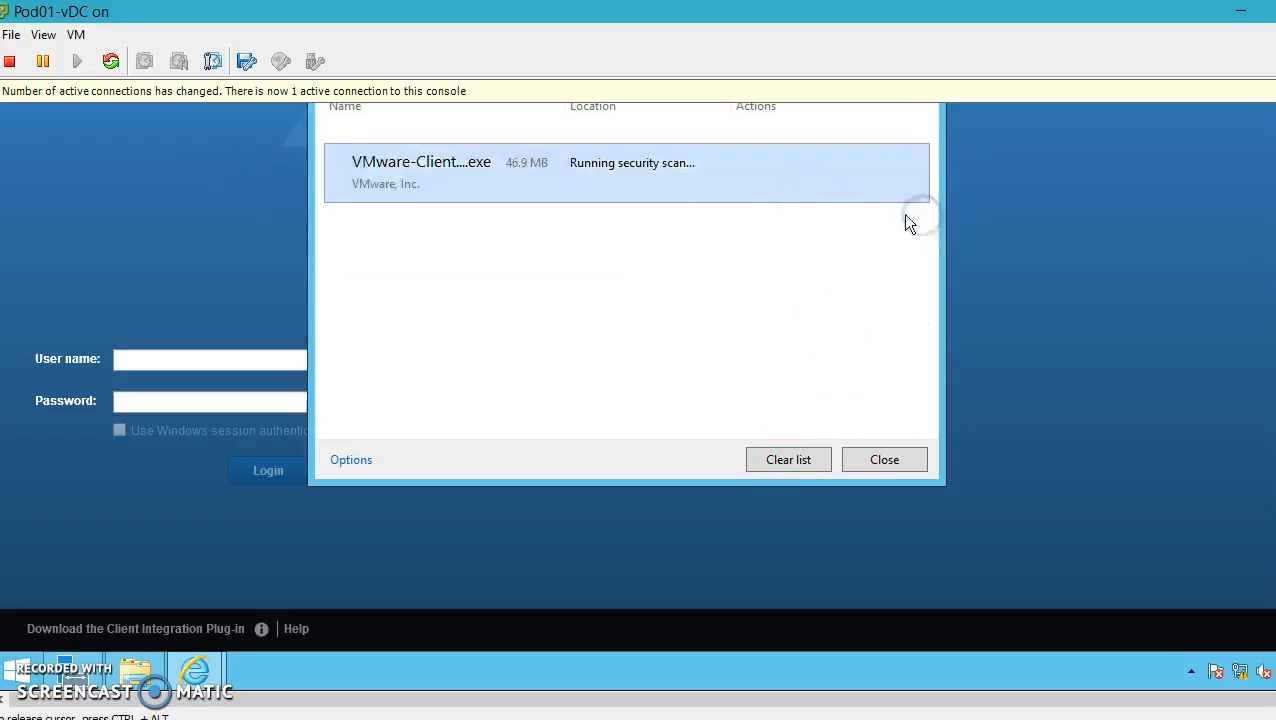
Open the plug-in download's containing folder and launch the Client Integration Plug-in installer
right_click(659, 176)
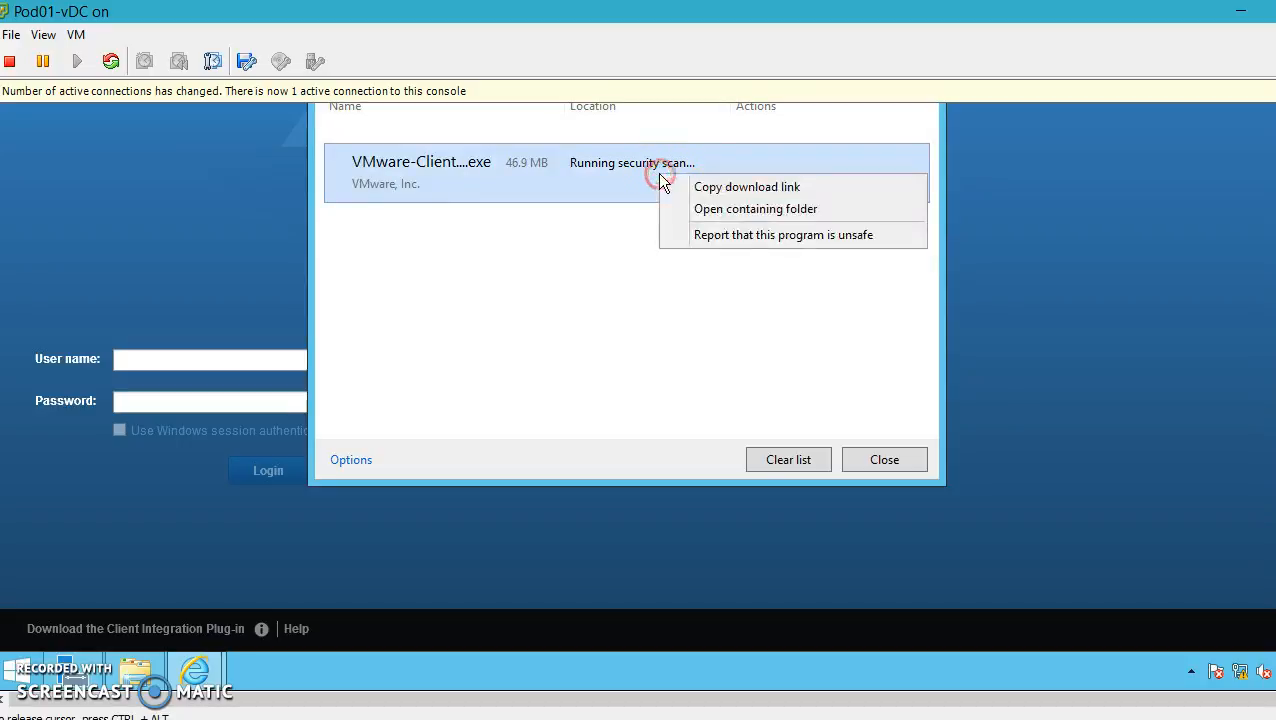
click(772, 211)
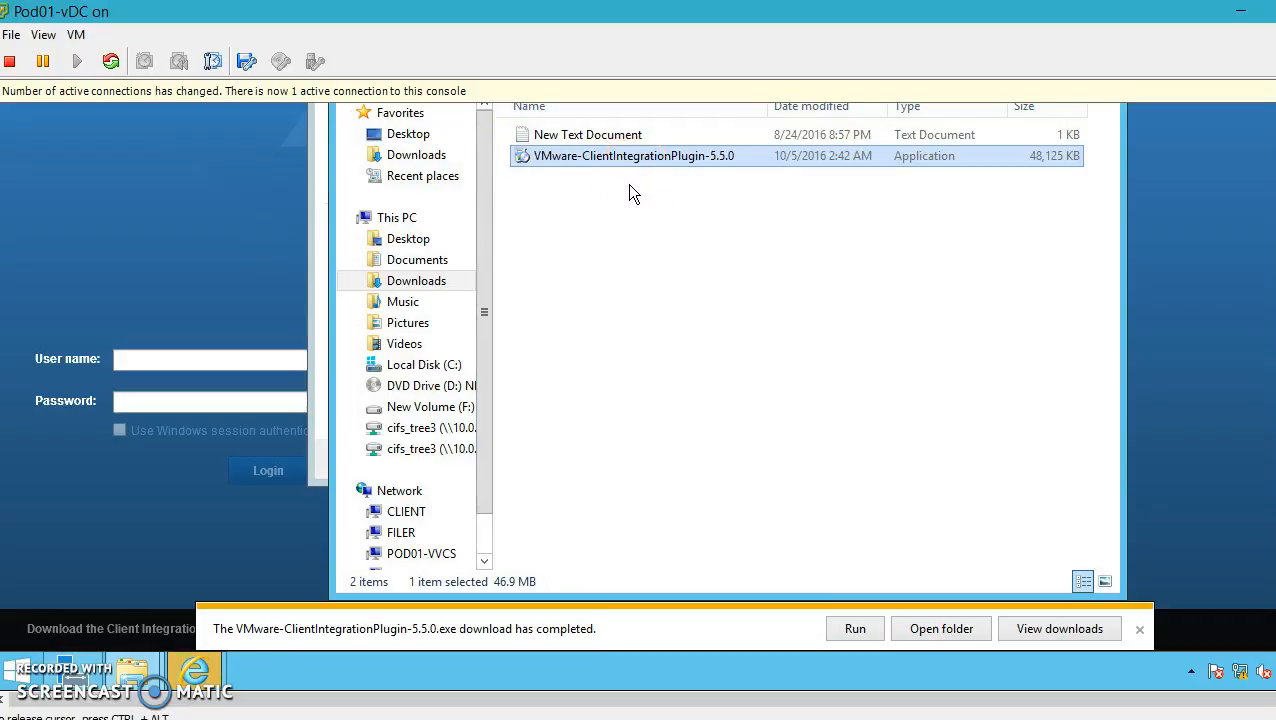
click(855, 628)
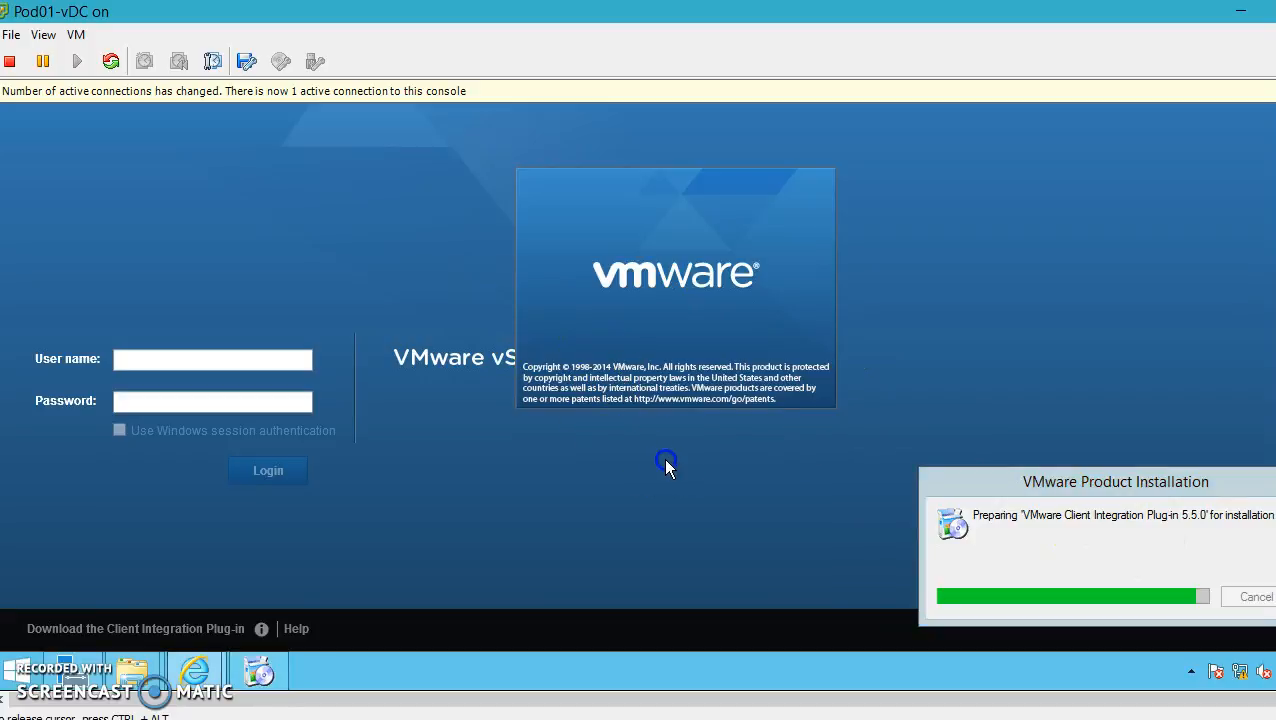
Start the Client Integration Plug-in 5.5.0 installer and focus the login User name field
click(172, 362)
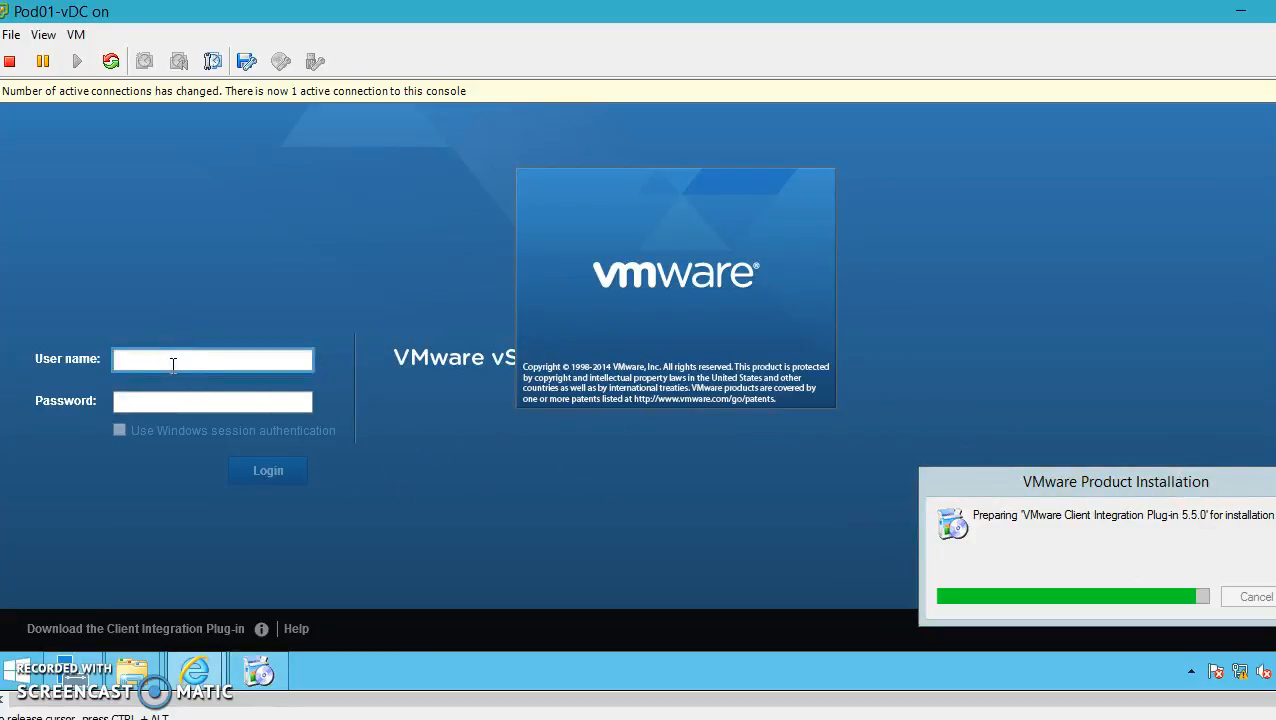
text(admin)
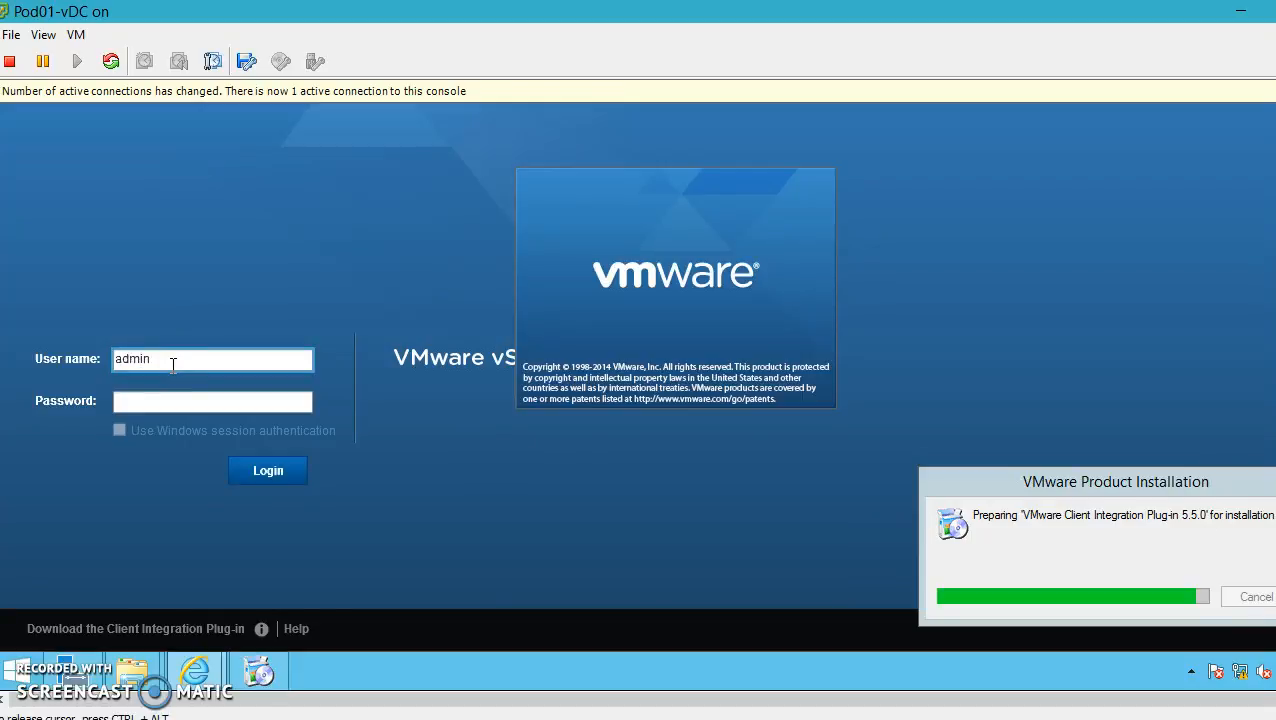
text(istrator@vsphere.local)
key(Tab)
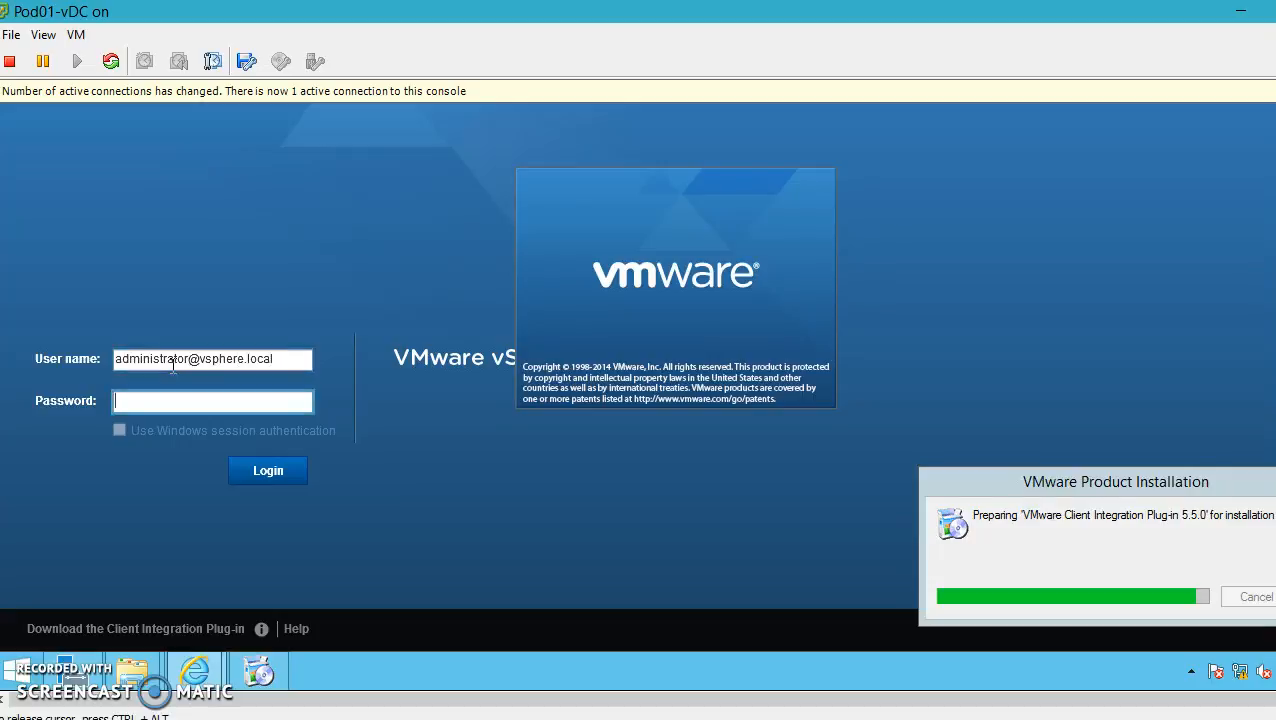
text(********)
key(Return)
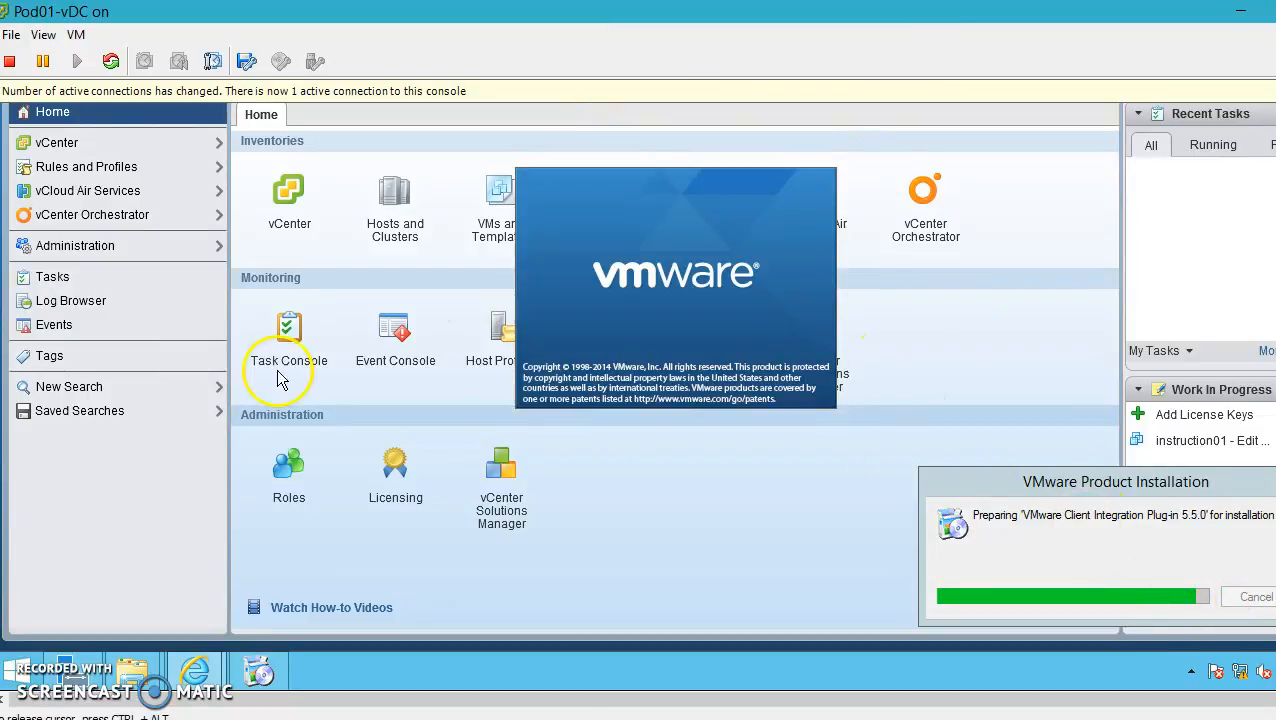
Close the plug-in installer and open host 10.0.0.10's storage adapters under Hosts and Clusters
right_click(256, 672)
click(245, 619)
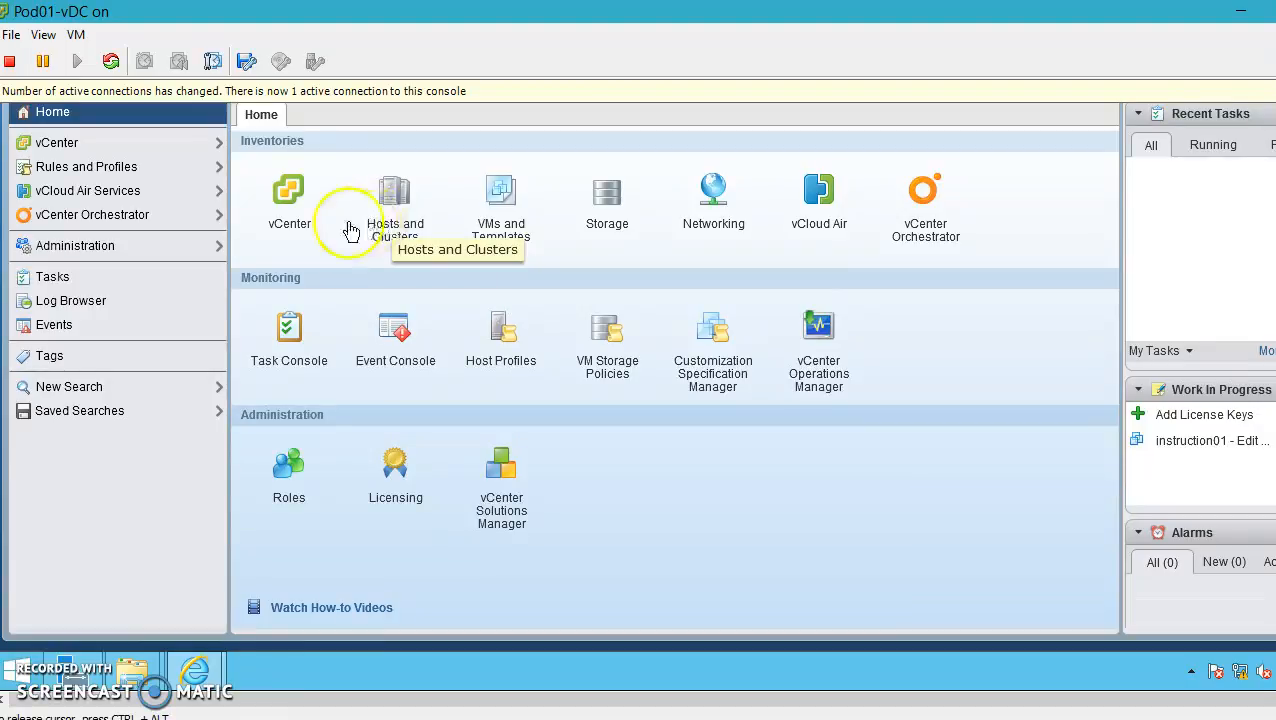
click(393, 195)
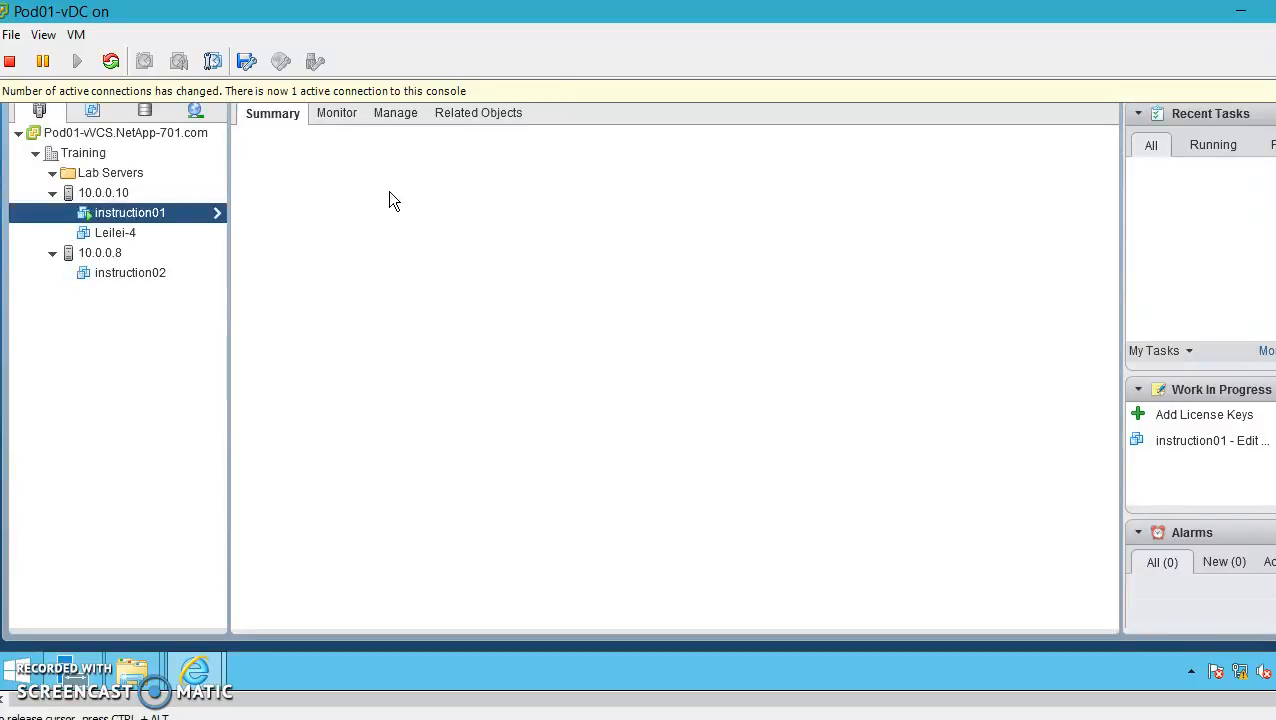
click(60, 133)
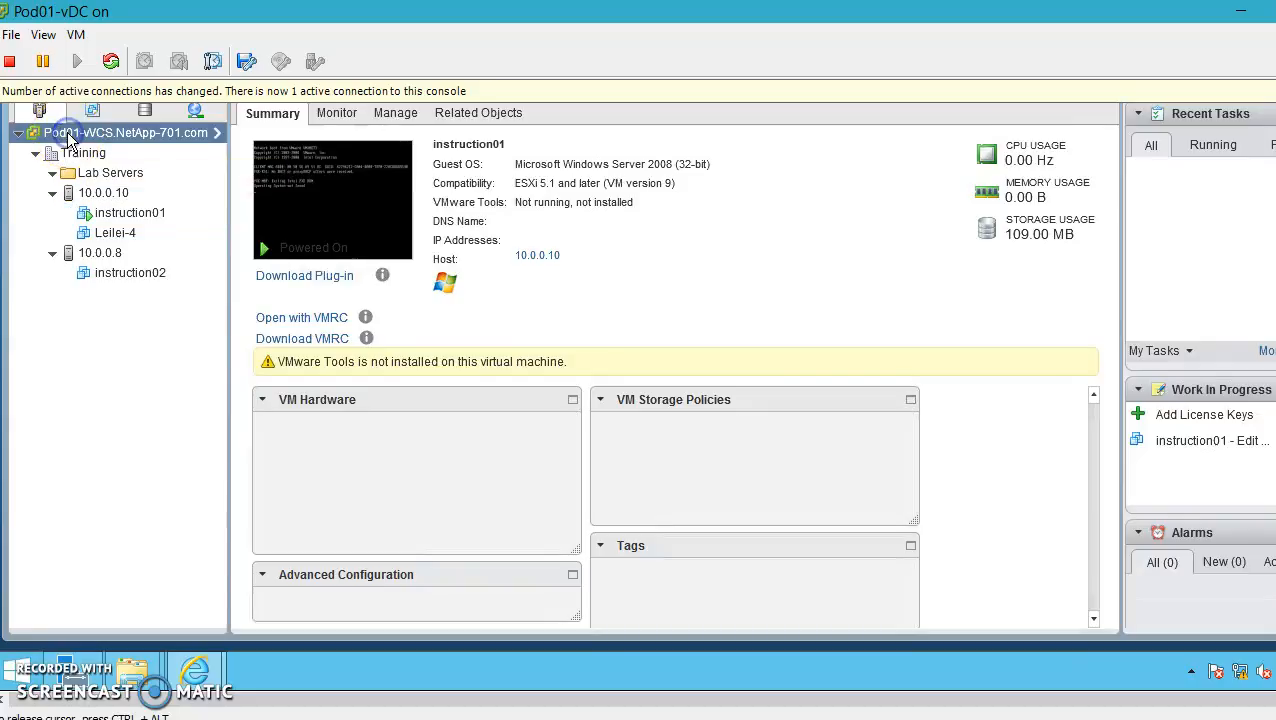
click(89, 192)
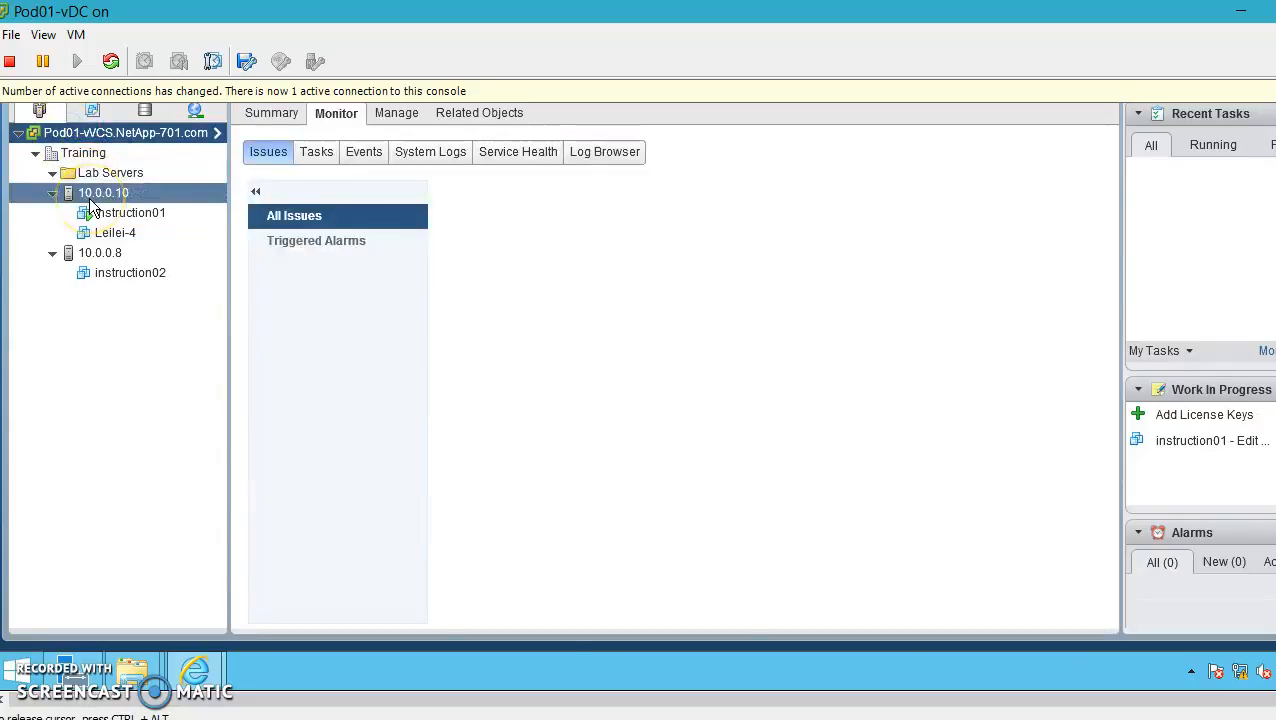
click(70, 133)
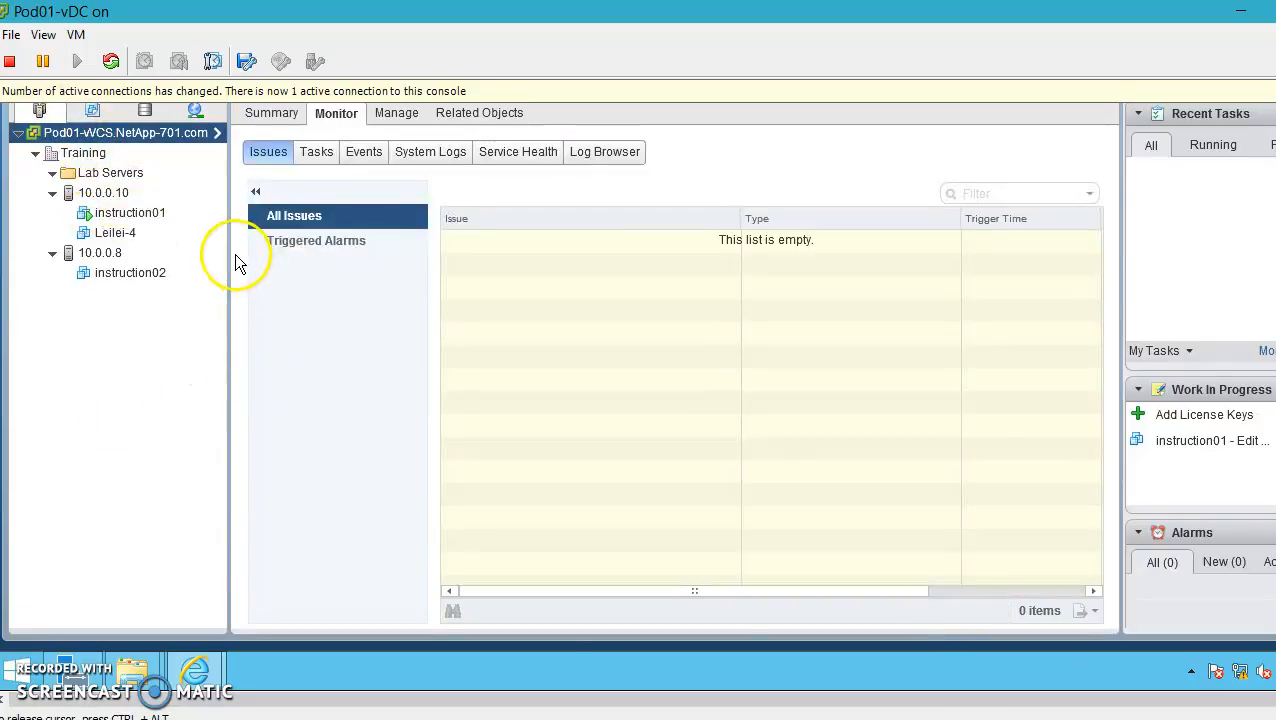
click(102, 198)
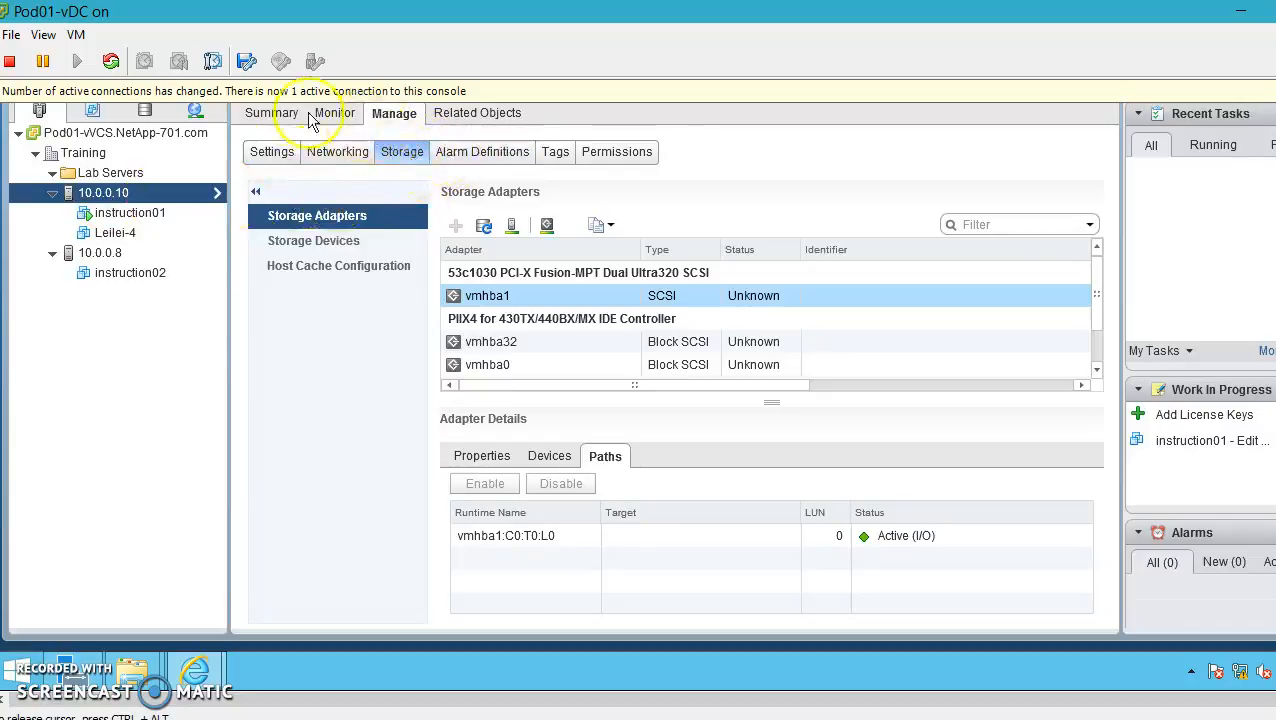
Review host 10.0.0.10's Summary with ESXi 5.5.0 and CPU, memory, storage usage, then return Home
click(276, 110)
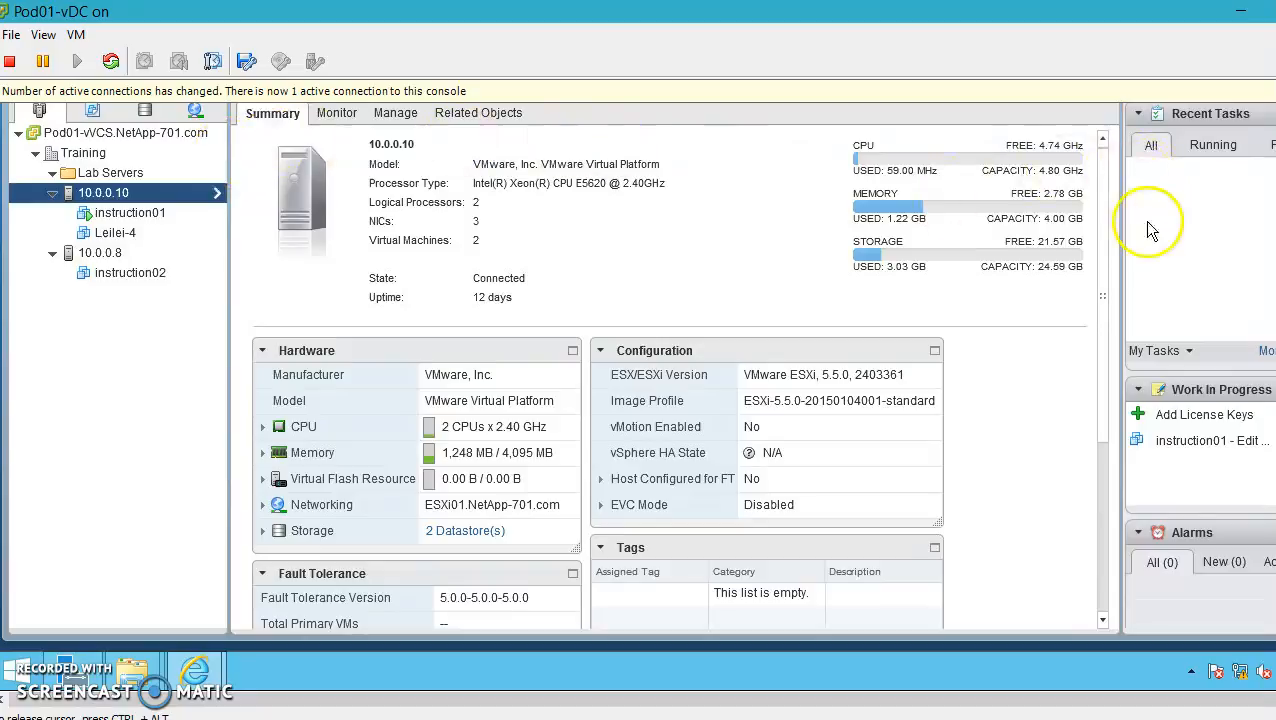
scroll(638, 396, up, 1)
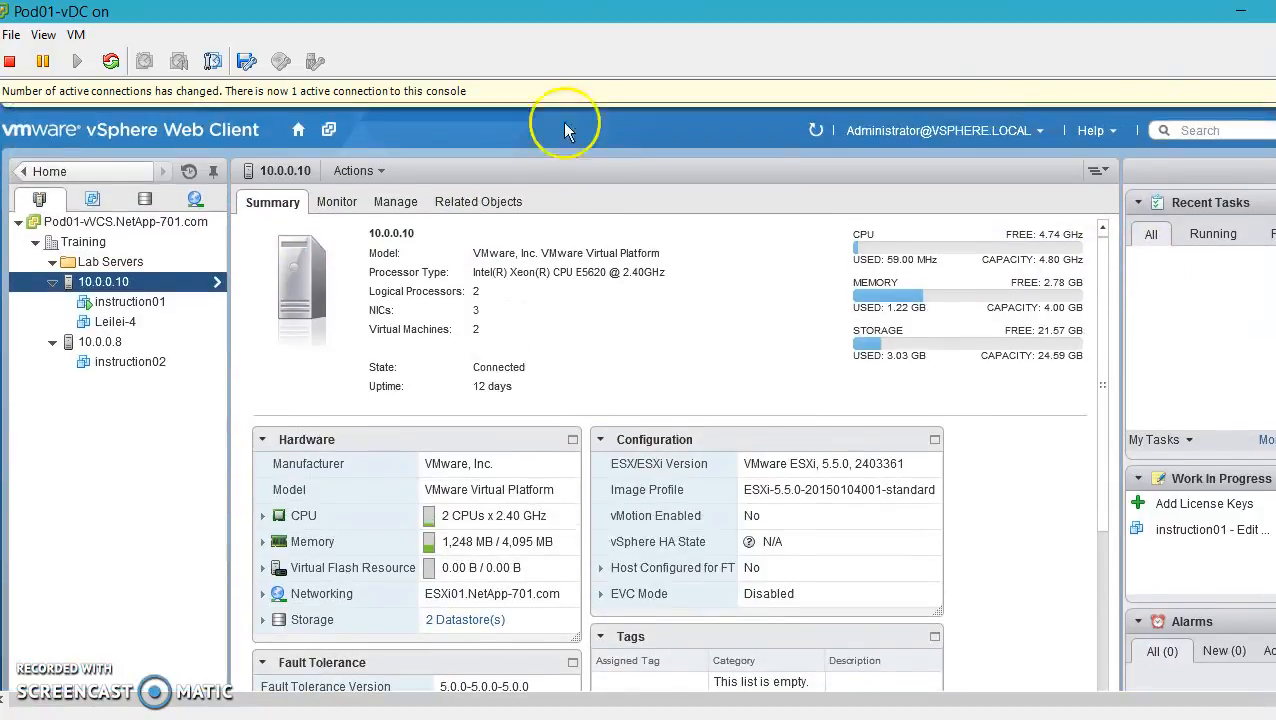
click(296, 129)
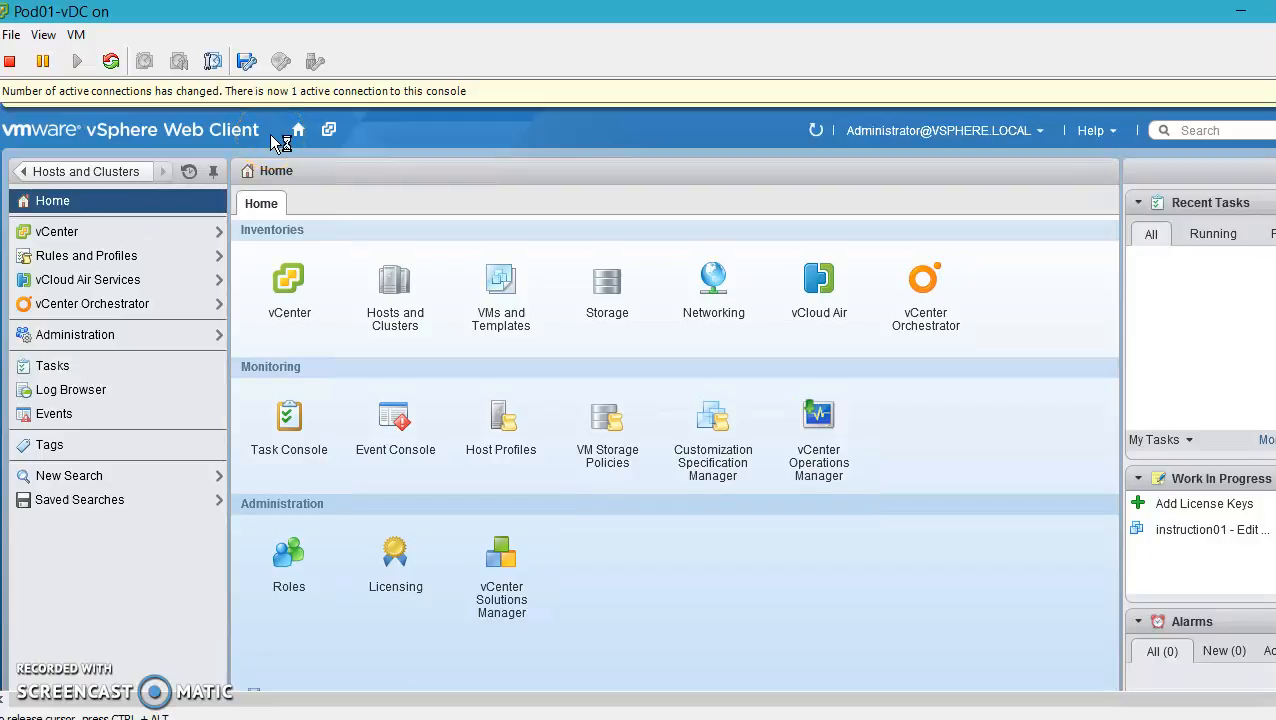
Drill into host 10.0.0.10 in Hosts and Clusters, then unpin the inventory navigator
click(405, 300)
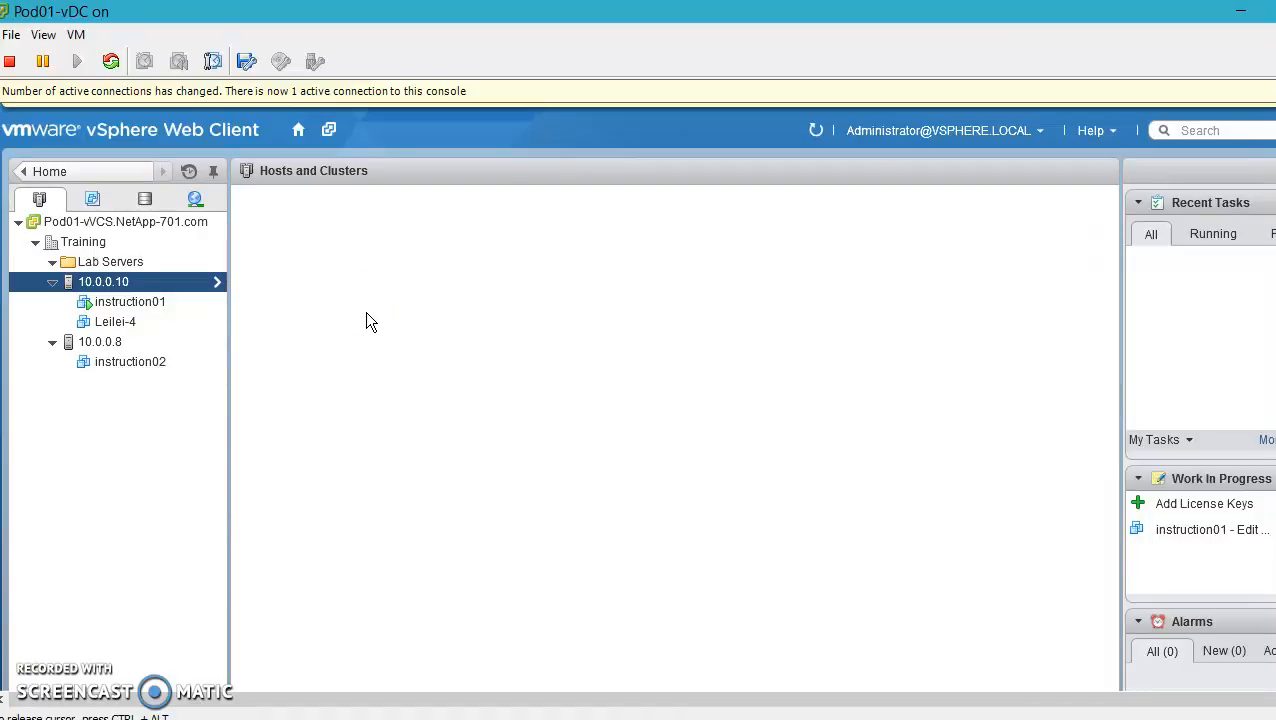
click(80, 221)
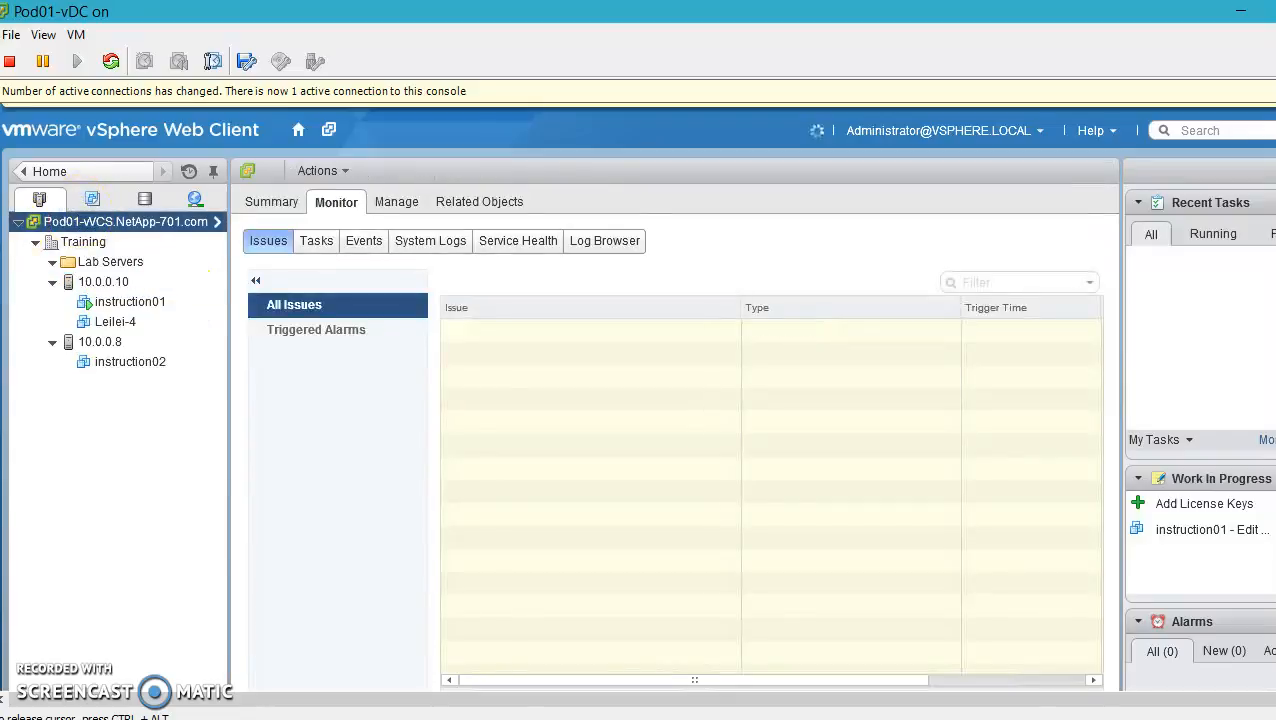
click(20, 224)
click(21, 225)
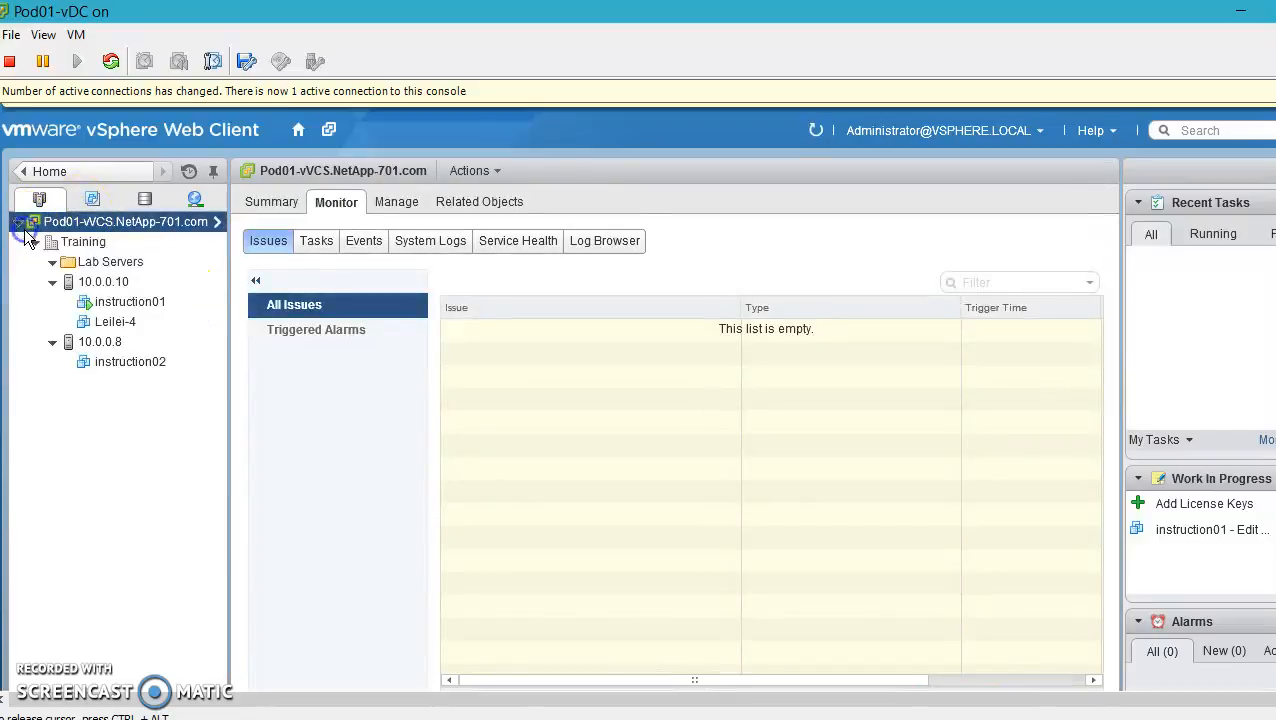
click(115, 283)
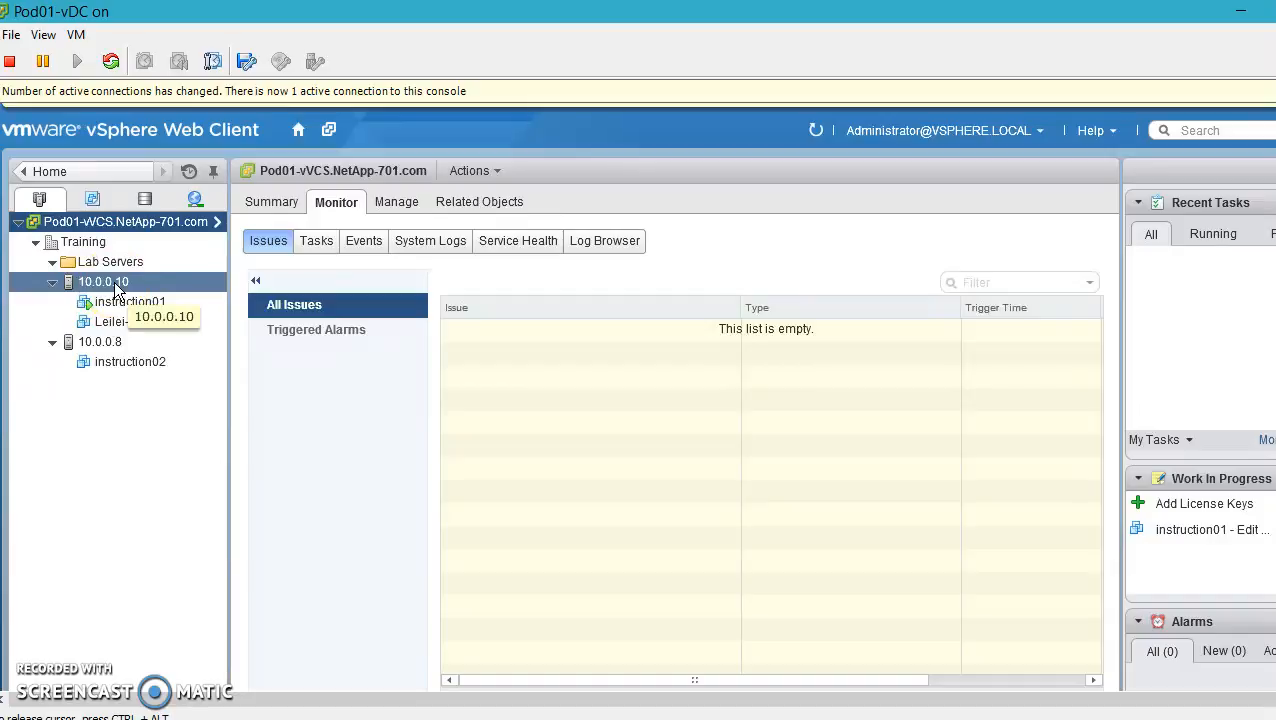
click(114, 281)
double_click(114, 281)
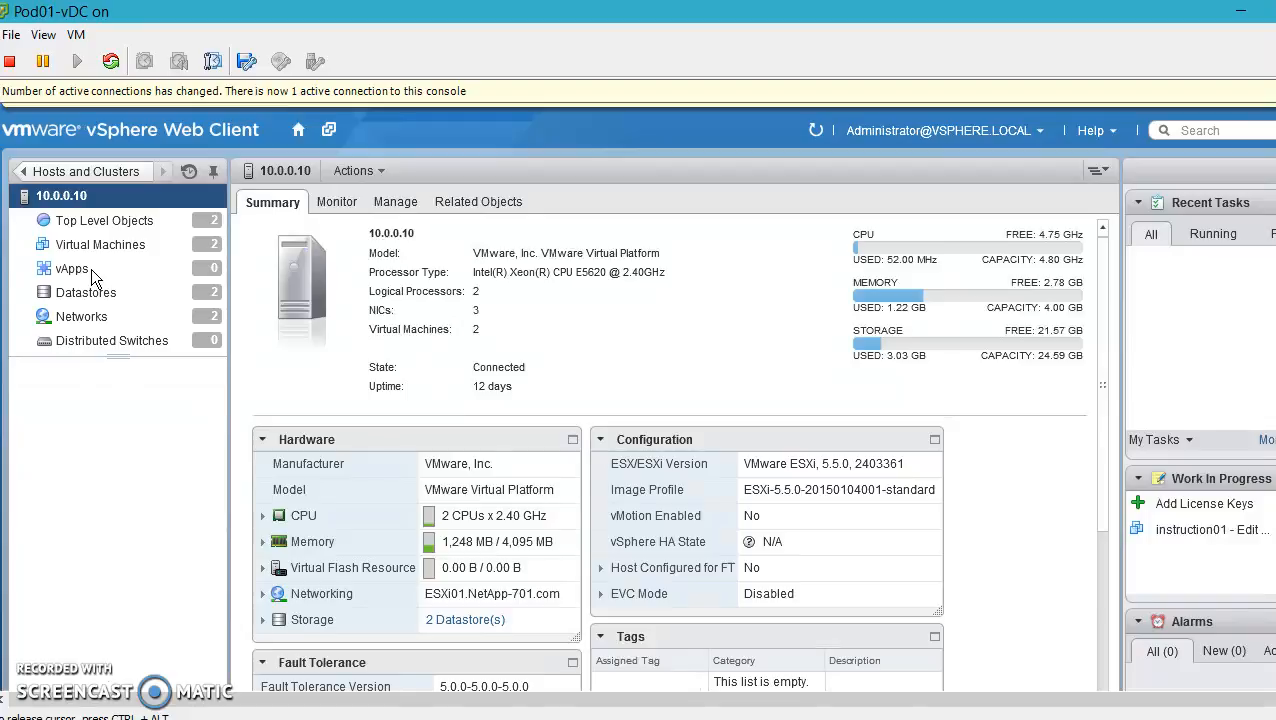
click(214, 176)
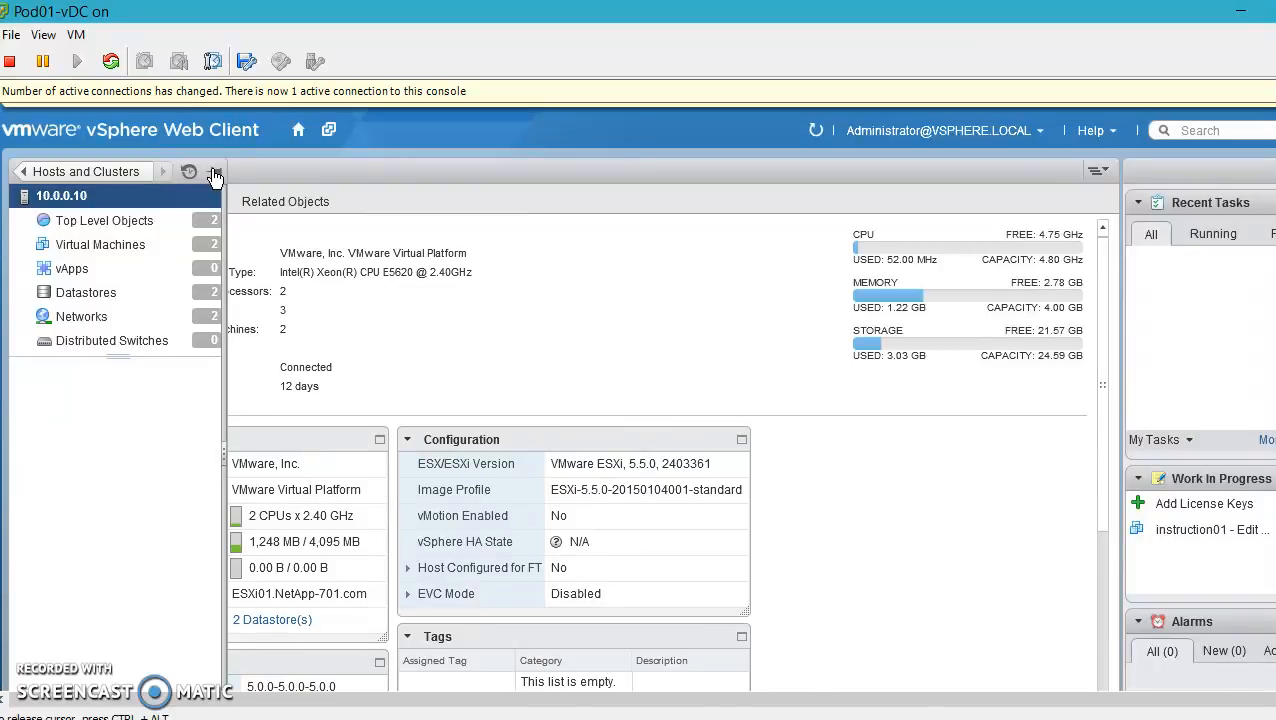
Re-pin the navigator, expand and restore the Alarms sidebar panel twice, and return Home
click(214, 176)
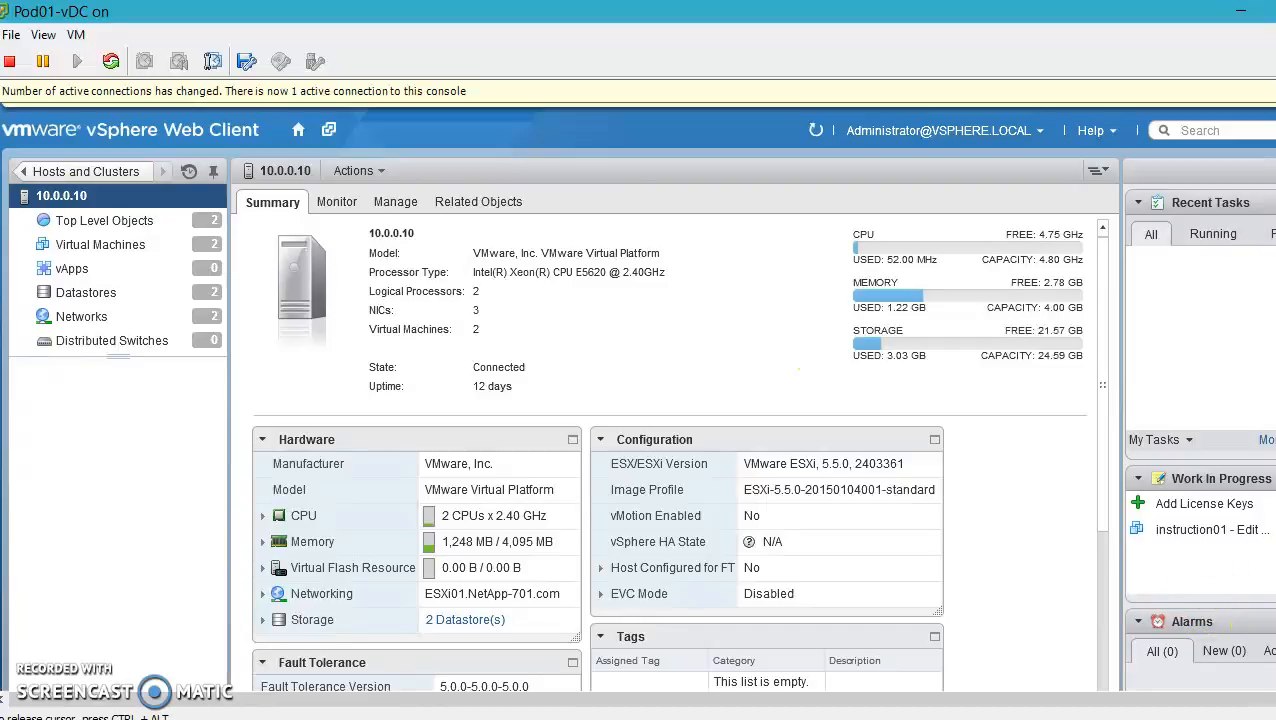
click(1273, 621)
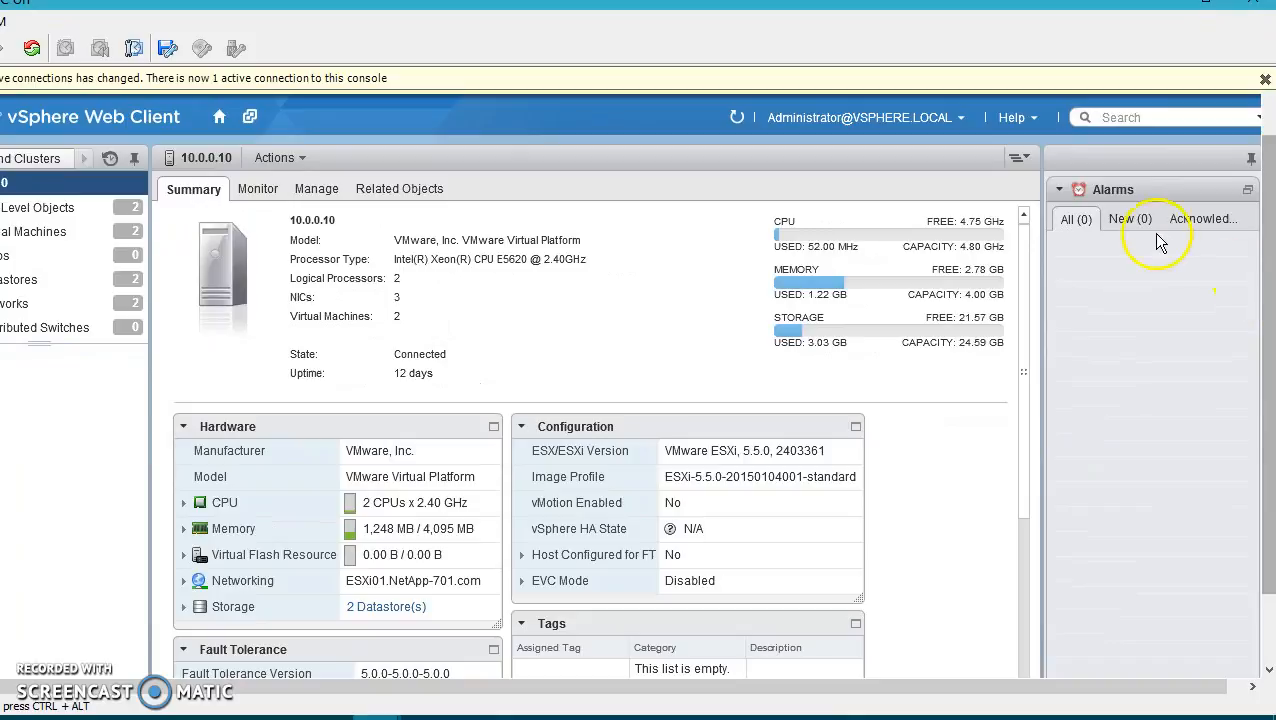
click(1247, 190)
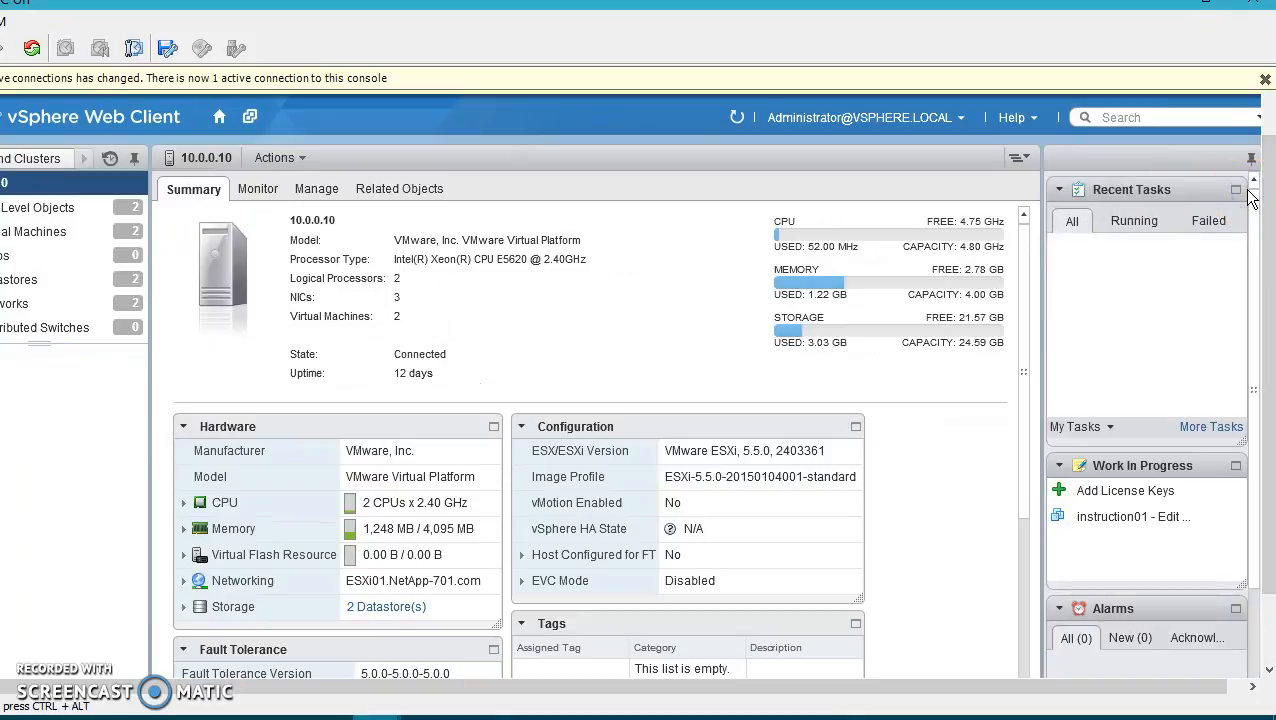
click(1237, 610)
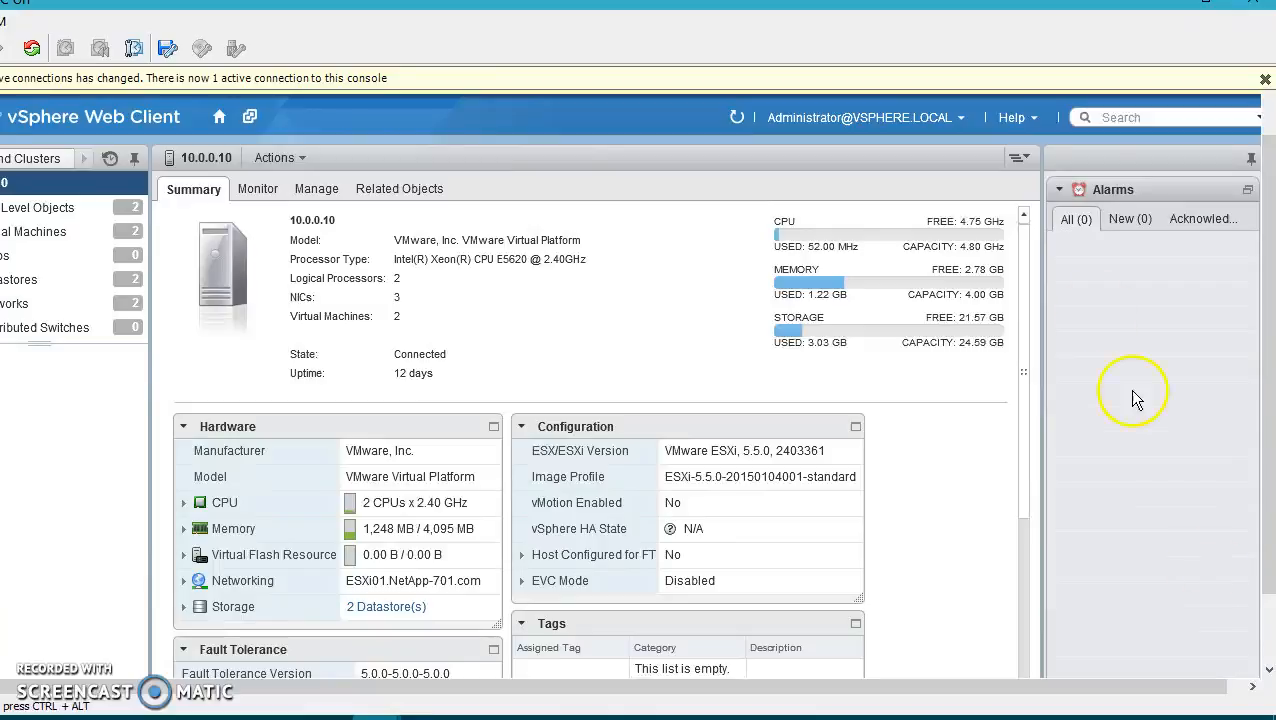
click(1248, 193)
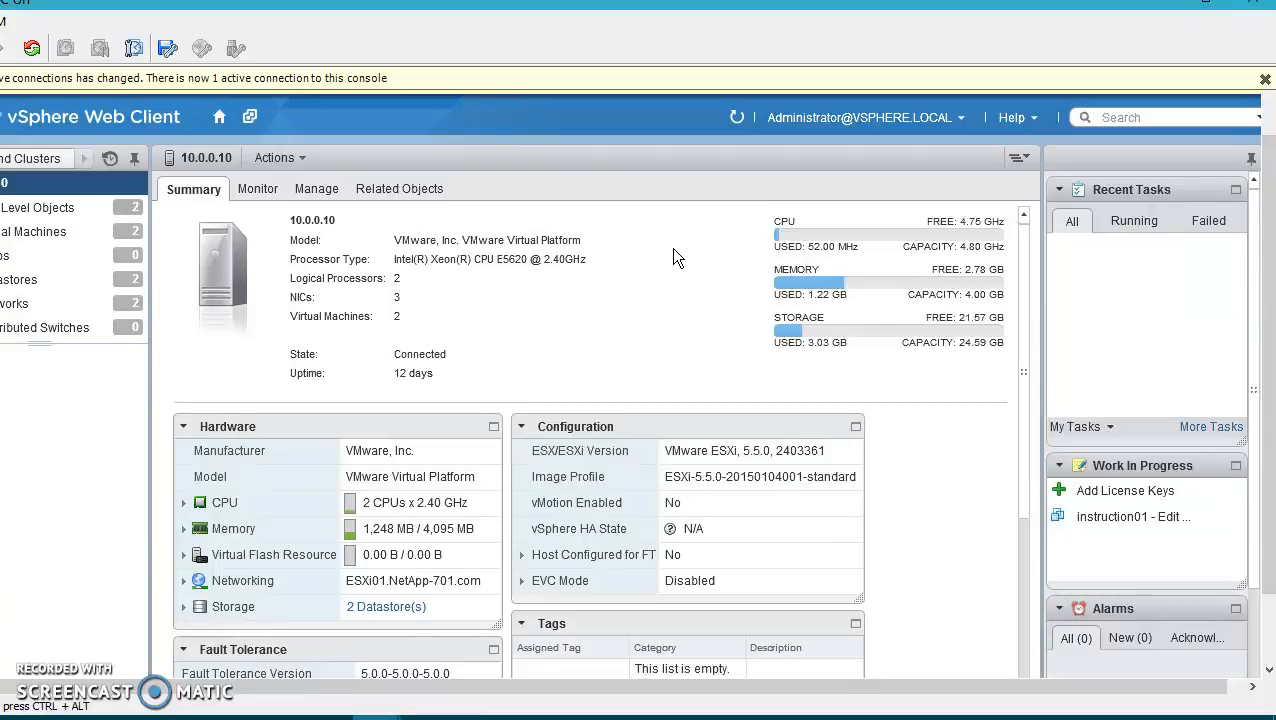
click(222, 122)
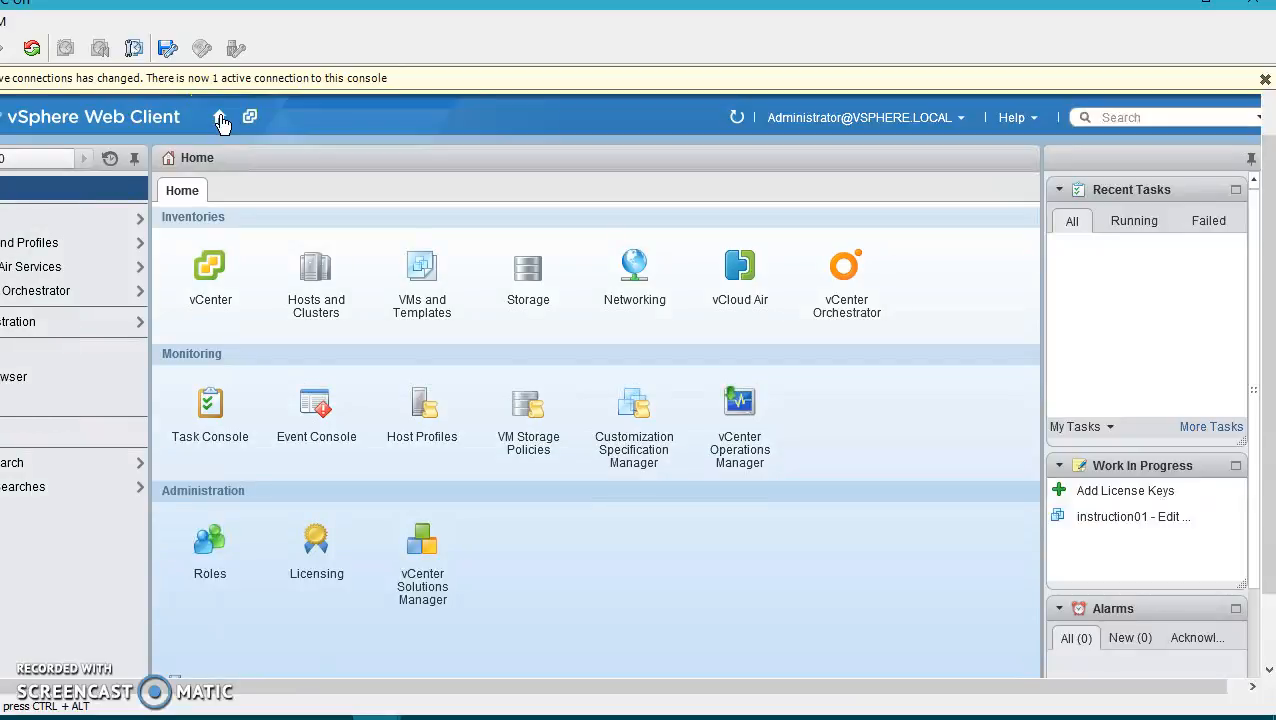
click(1028, 120)
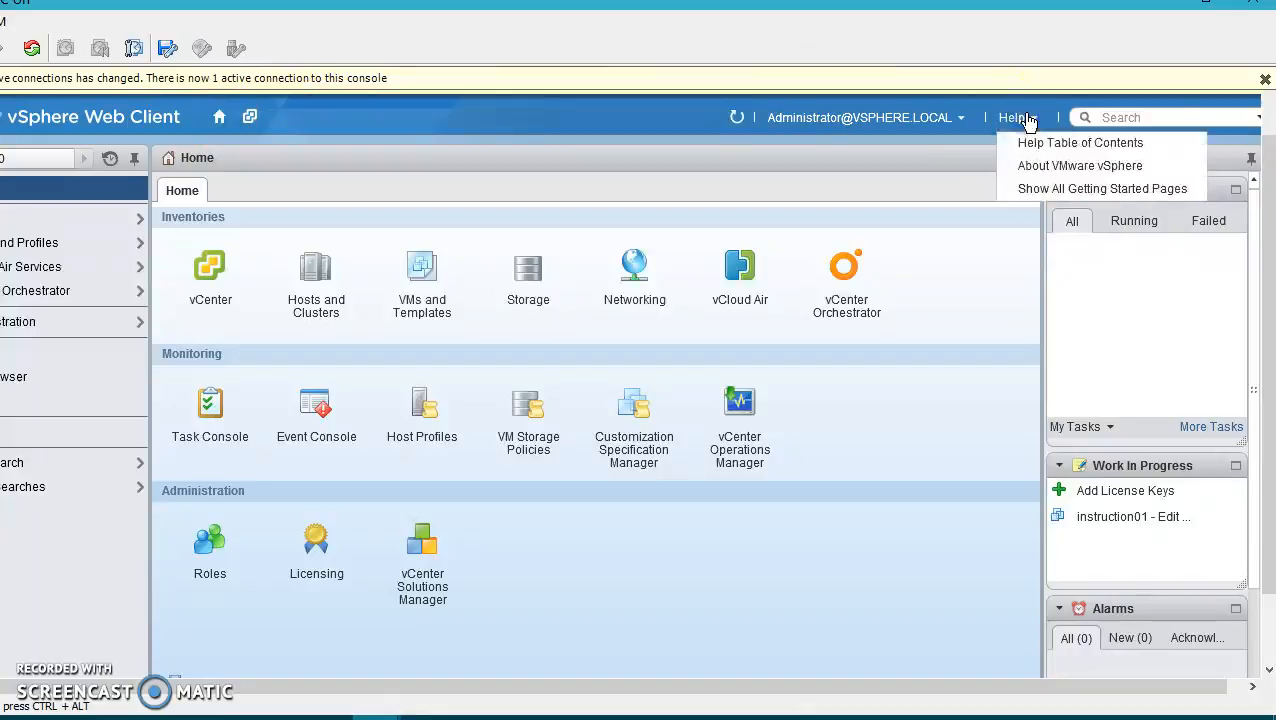
Toggle all Getting Started pages off and back on, then open the Hosts and Clusters inventory
click(1047, 192)
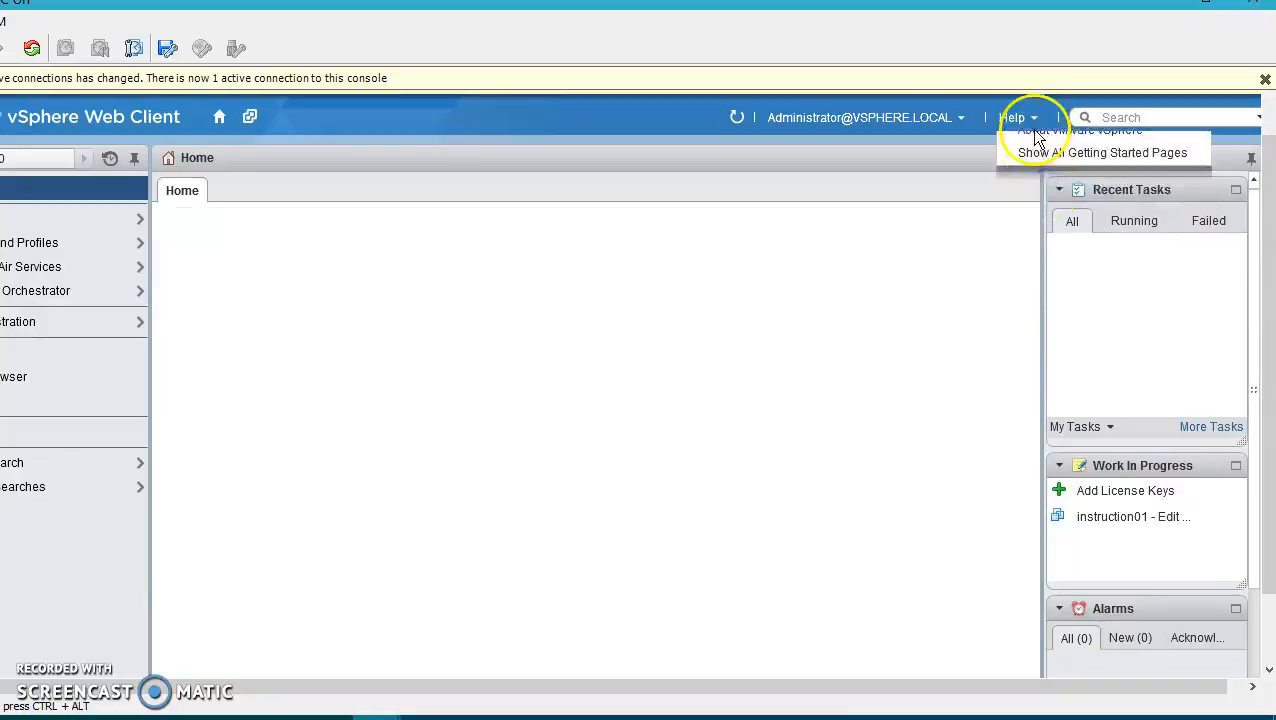
click(1016, 118)
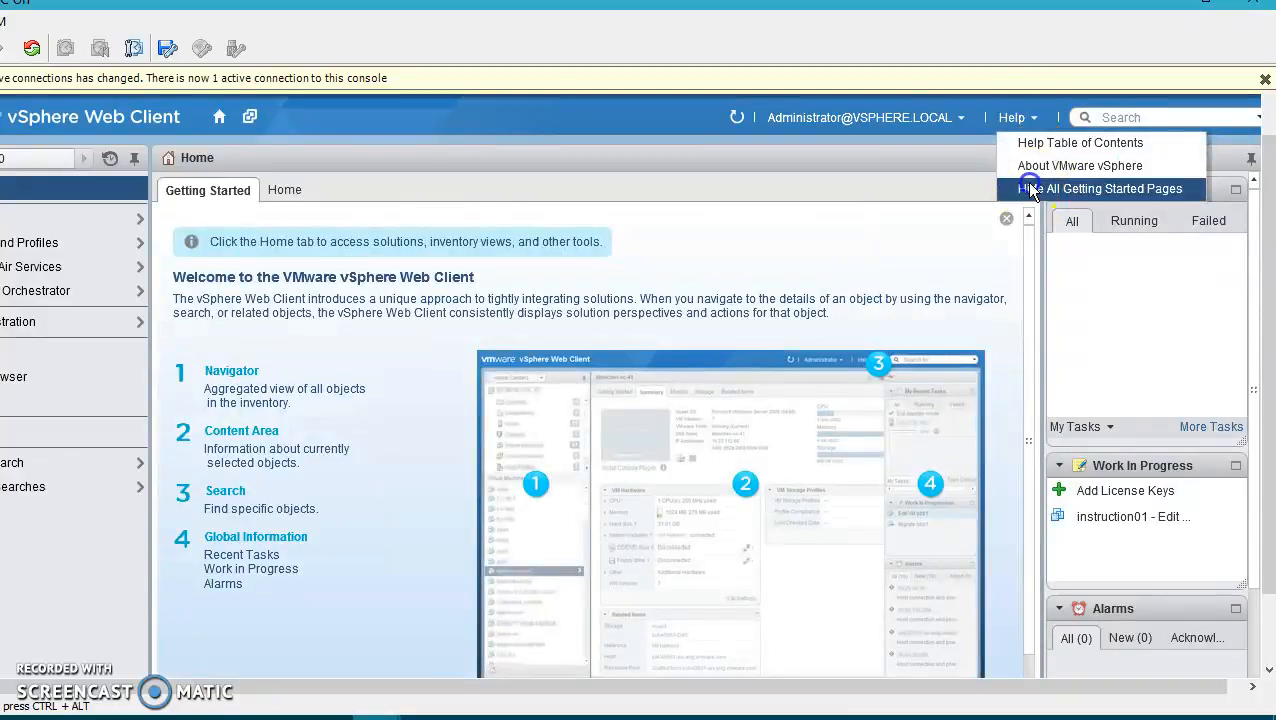
click(1031, 189)
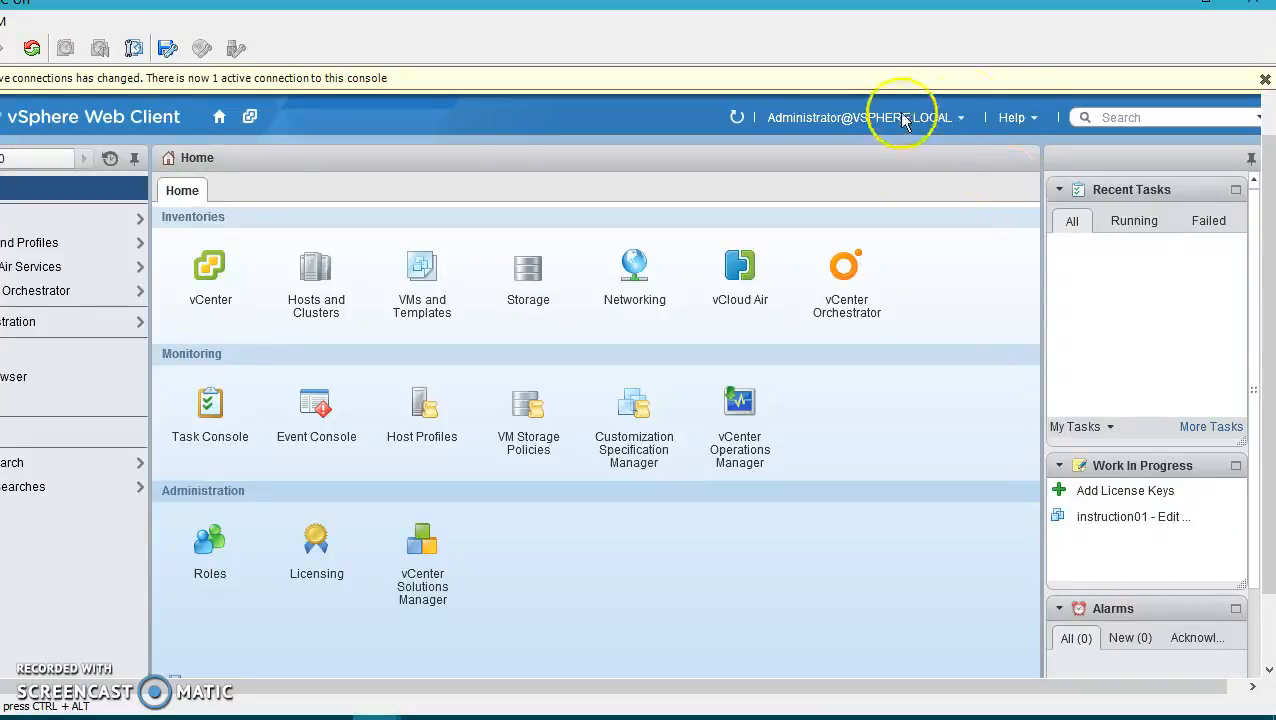
click(1015, 118)
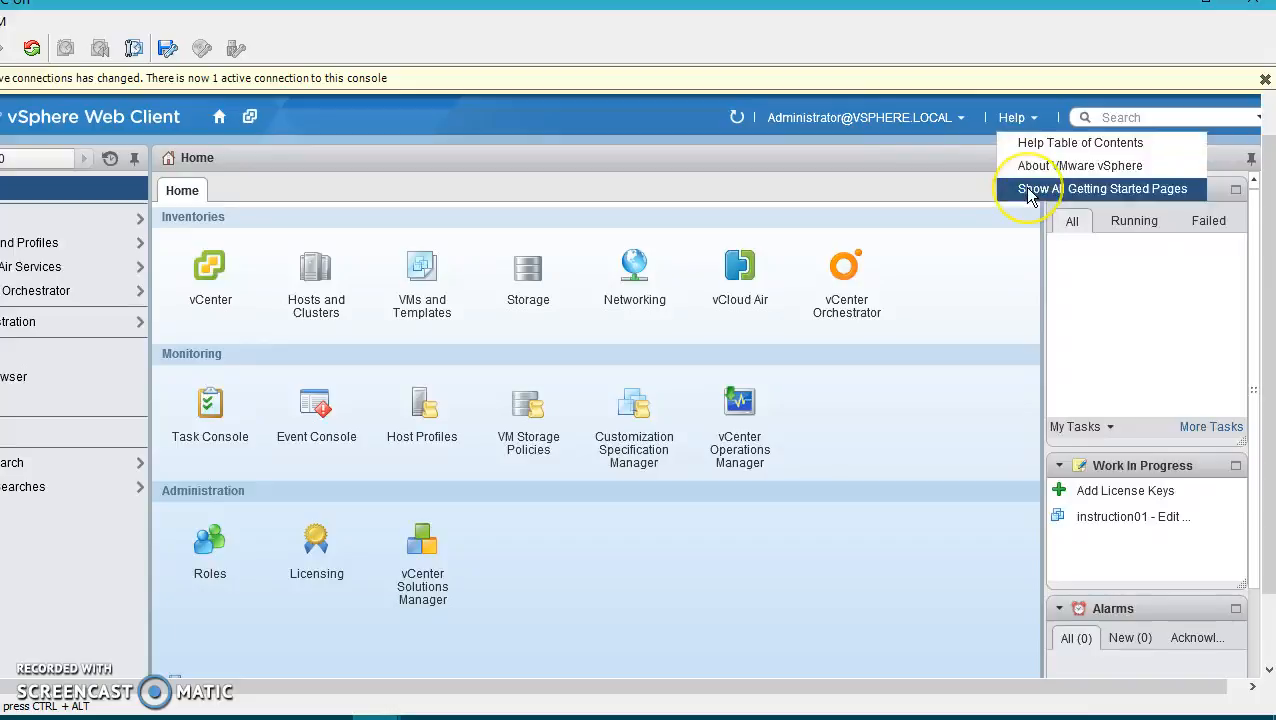
click(1028, 190)
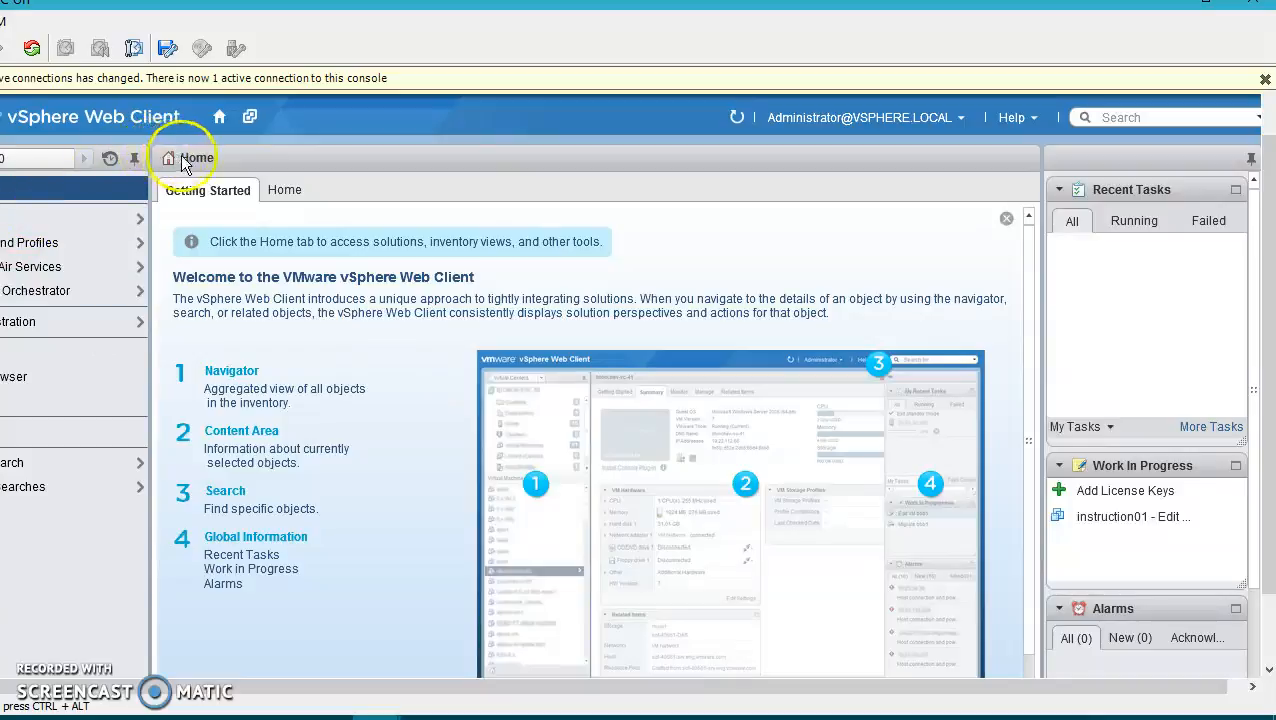
click(216, 122)
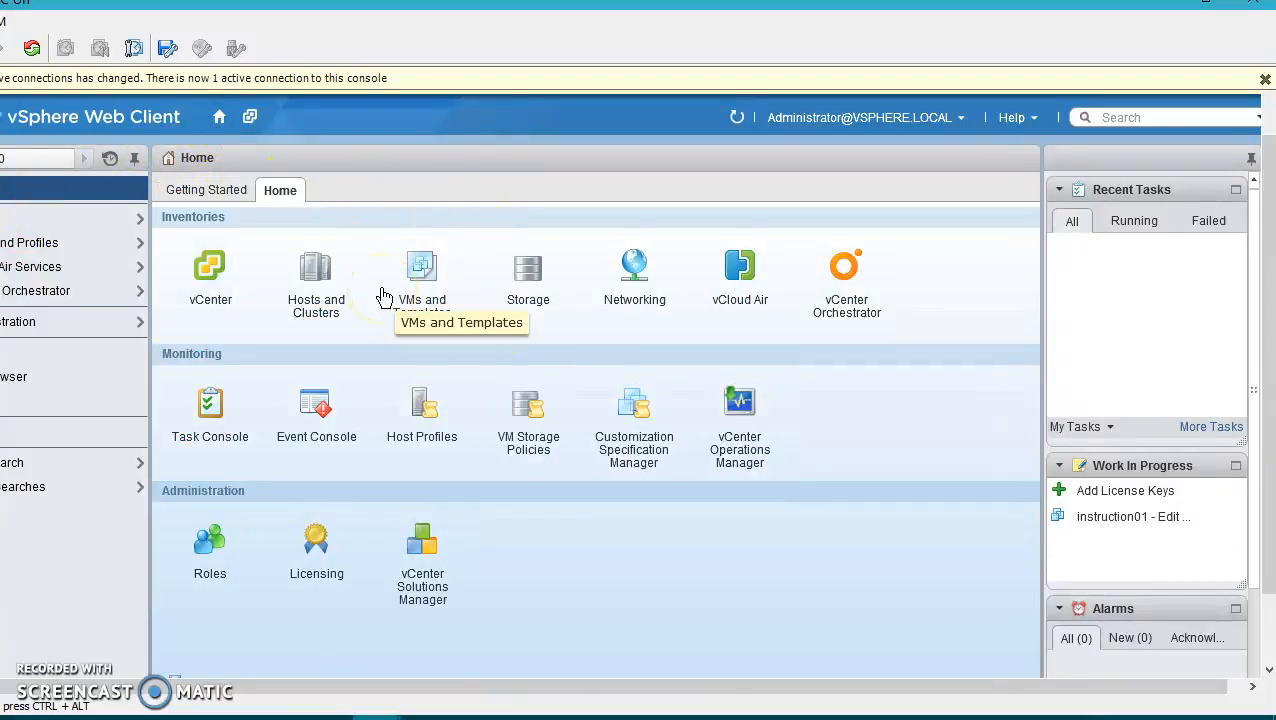
click(318, 285)
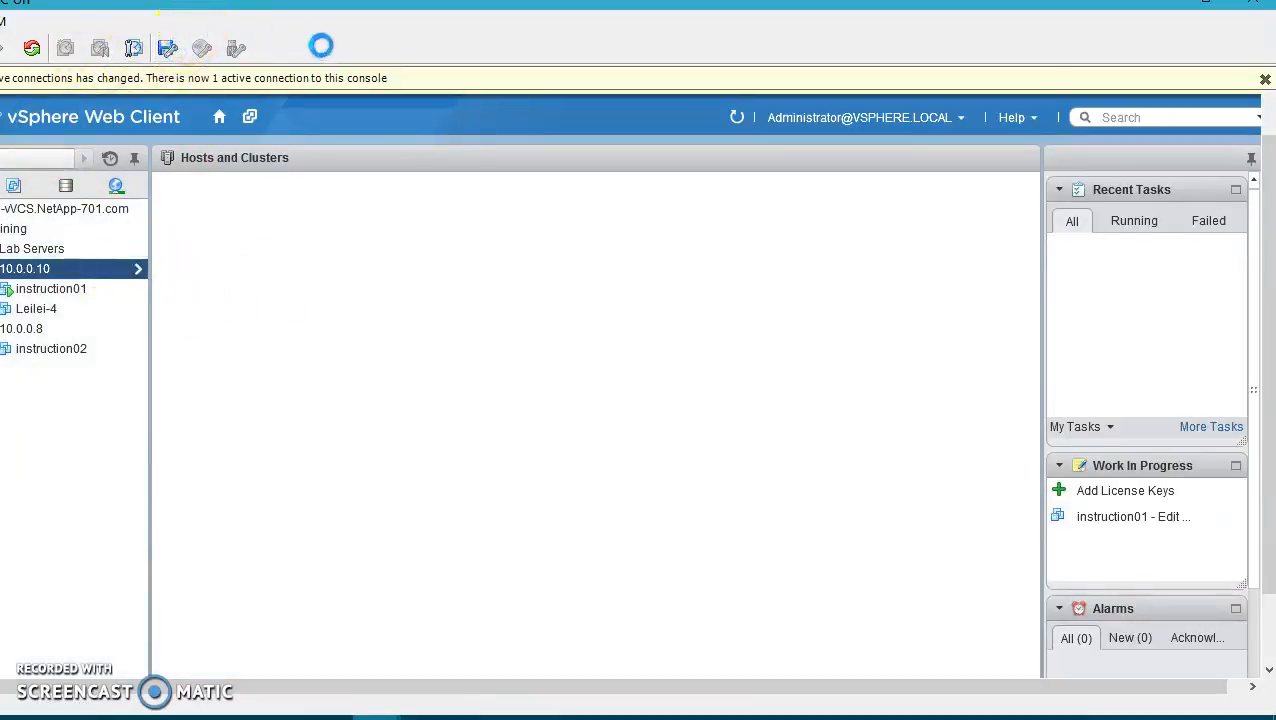
Select the instruction01 VM under Training > 10.0.0.10 in the inventory tree
click(75, 242)
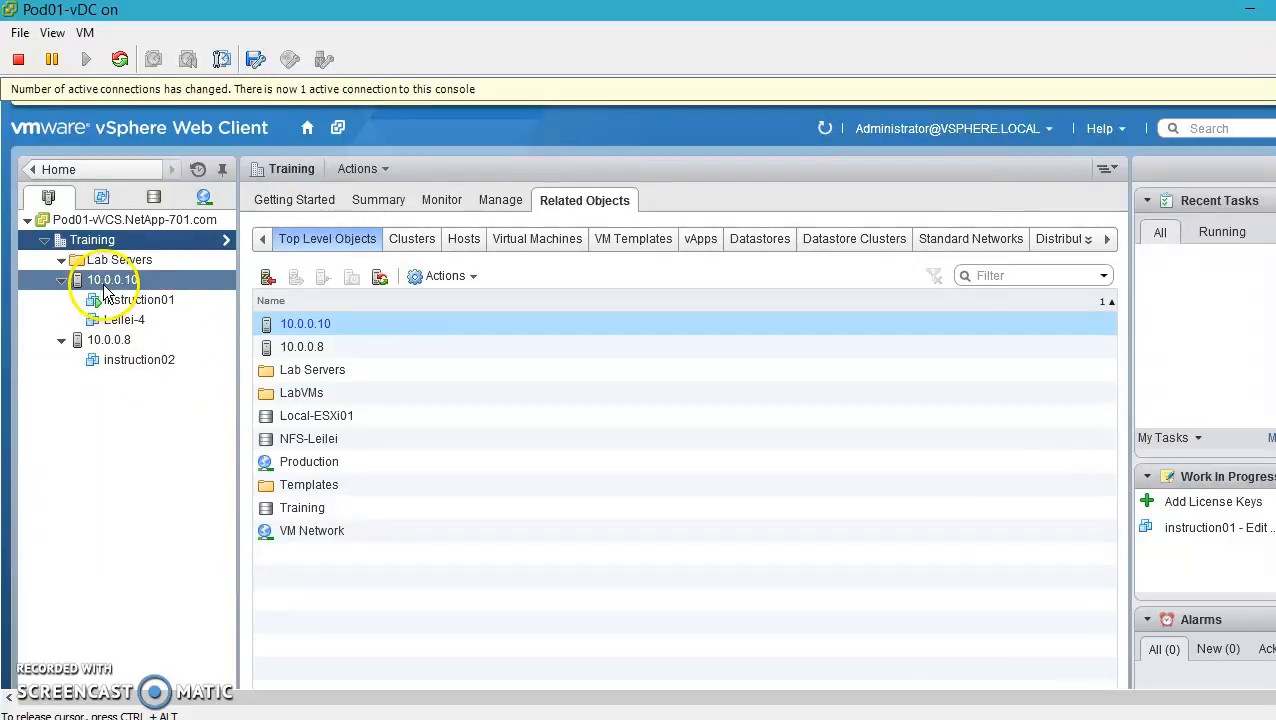
click(105, 282)
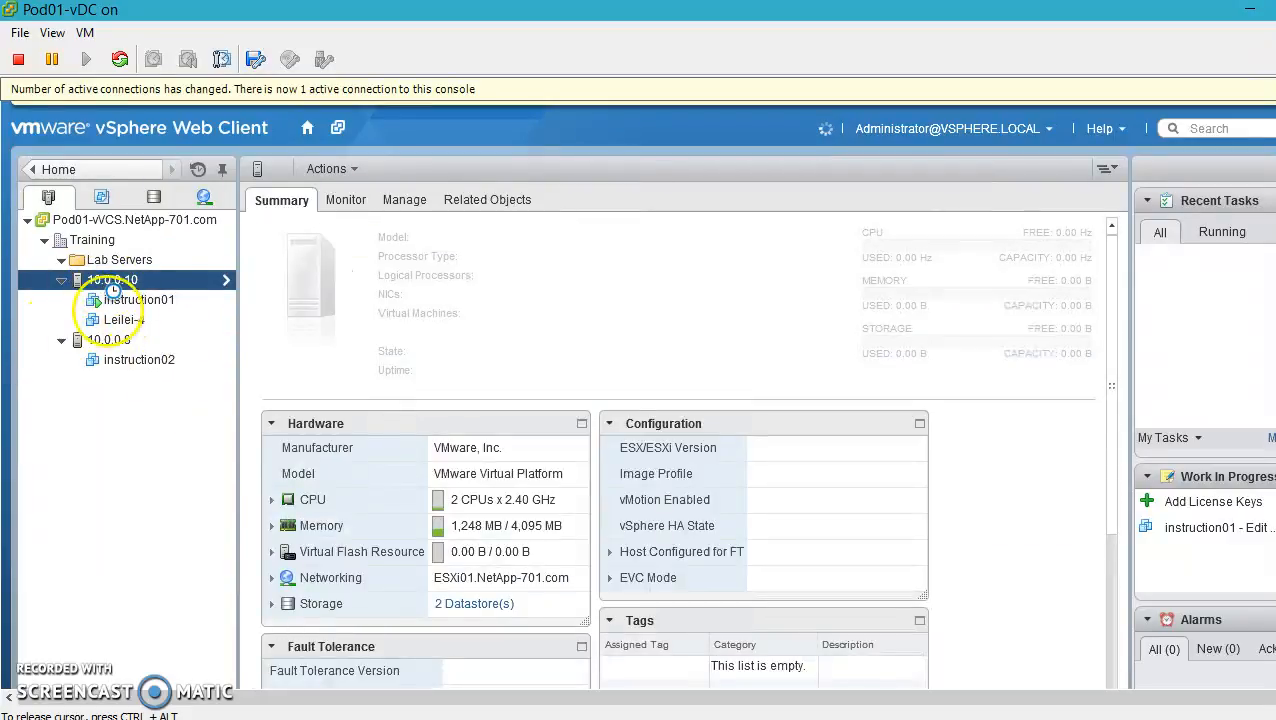
click(139, 298)
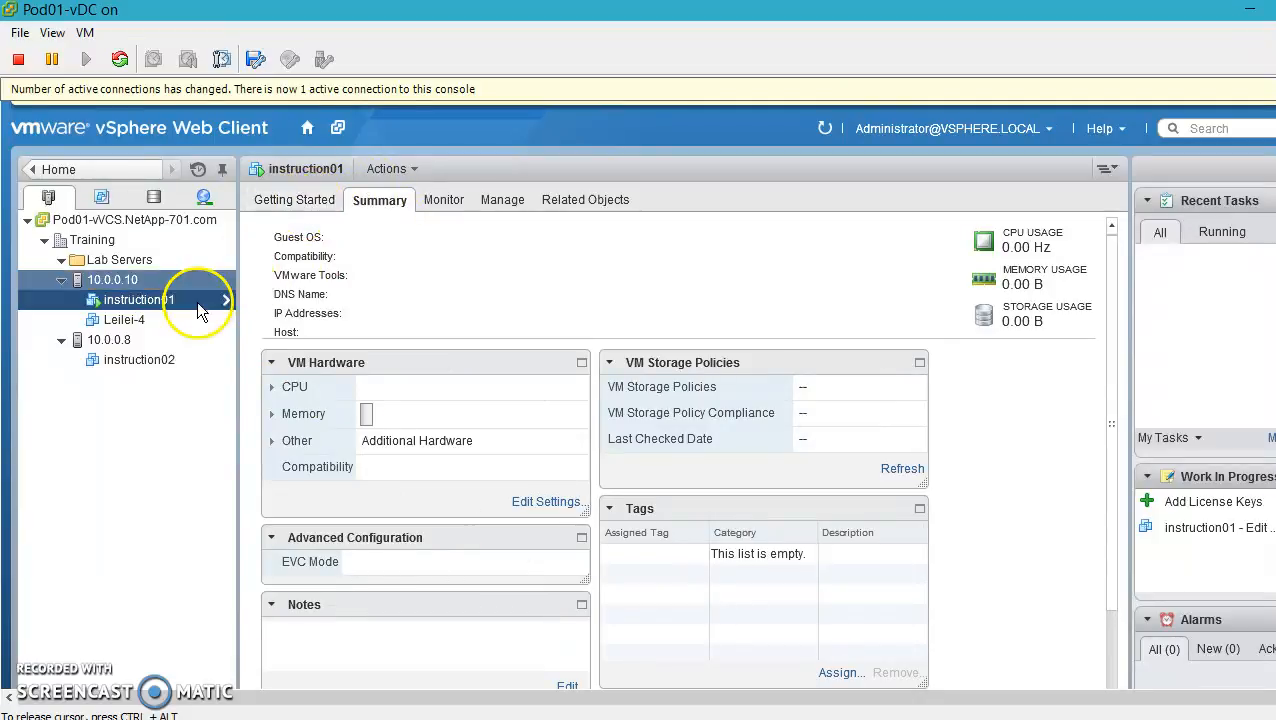
Review instruction01's Getting Started and Summary tabs, then choose Actions > Shut Down Guest OS
click(290, 201)
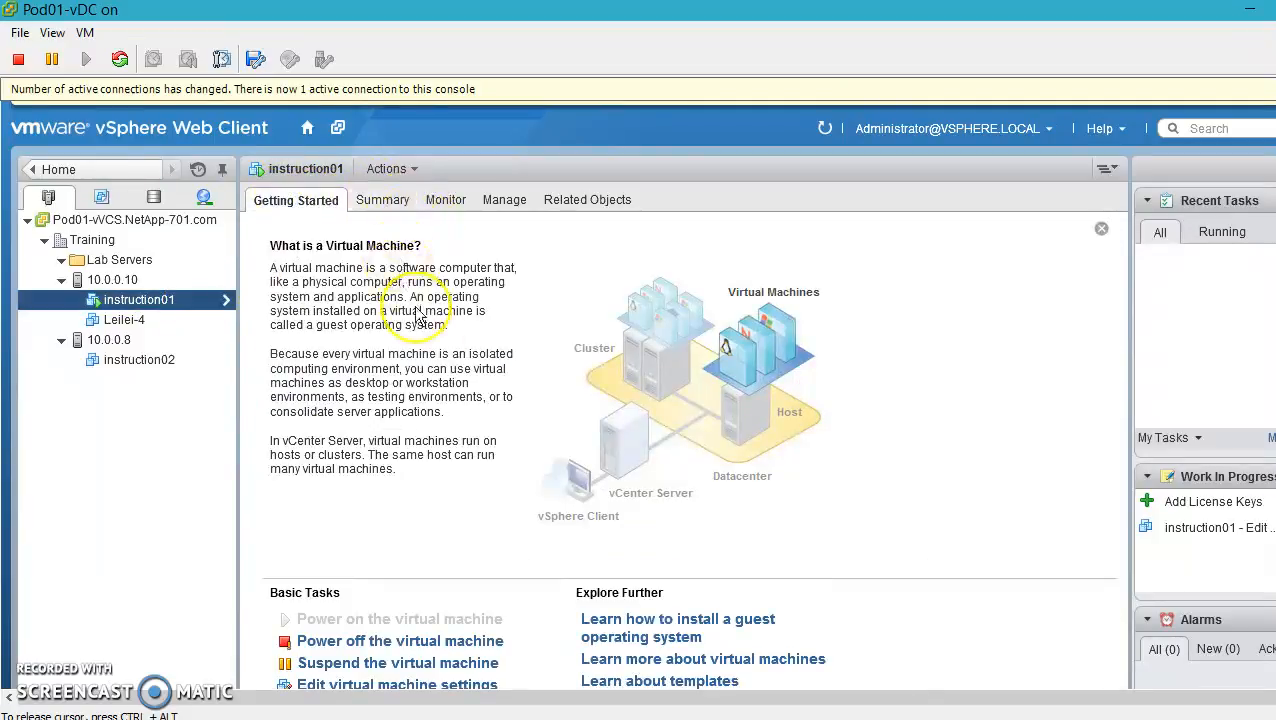
click(377, 198)
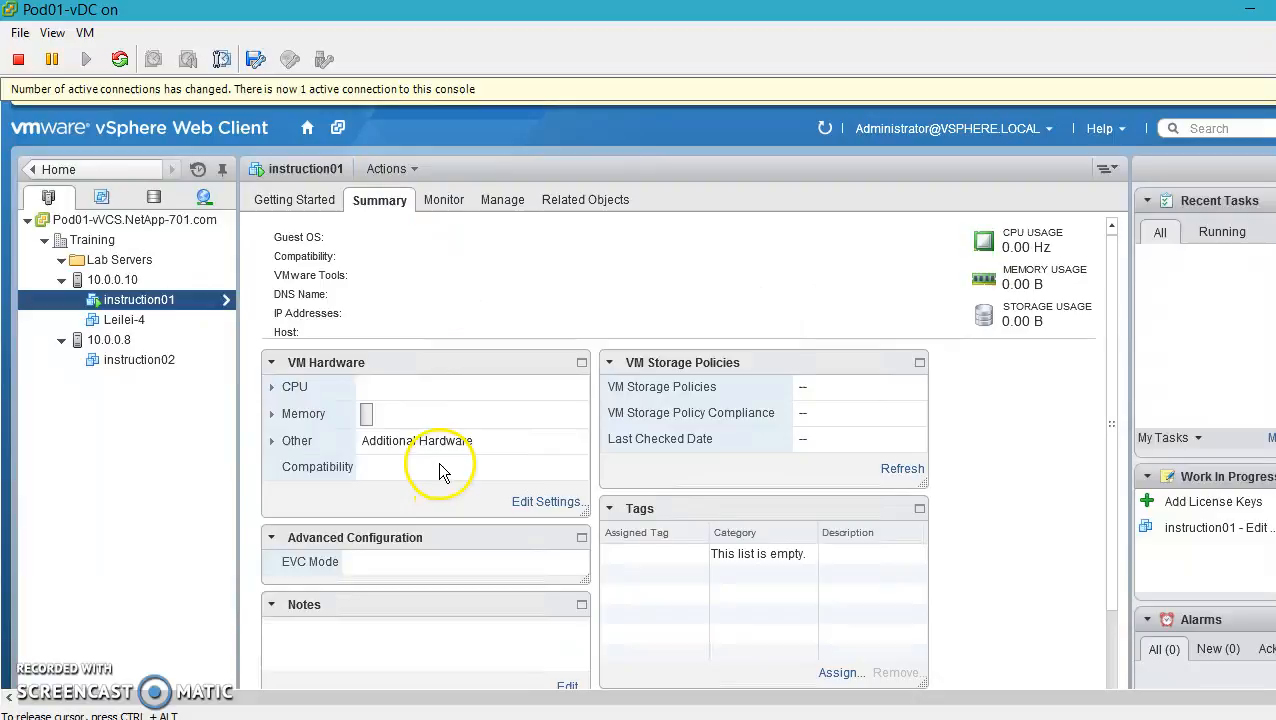
scroll(440, 462, down, 2)
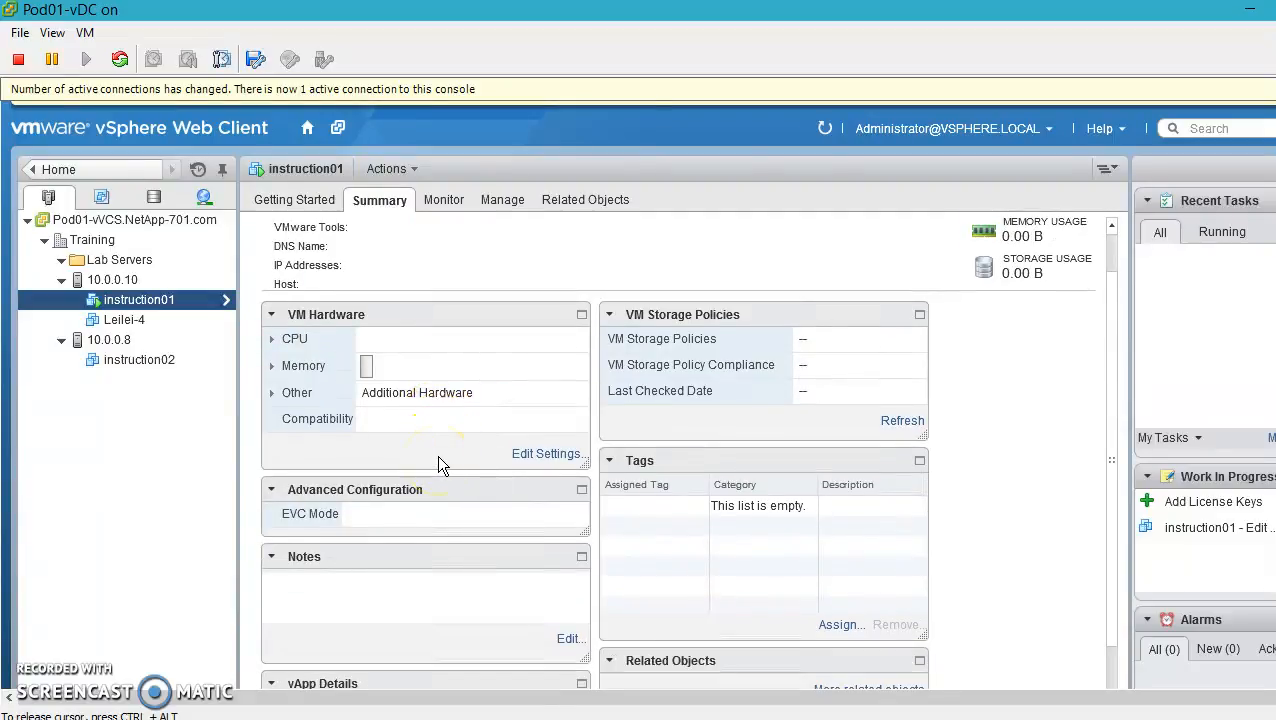
scroll(437, 455, up, 2)
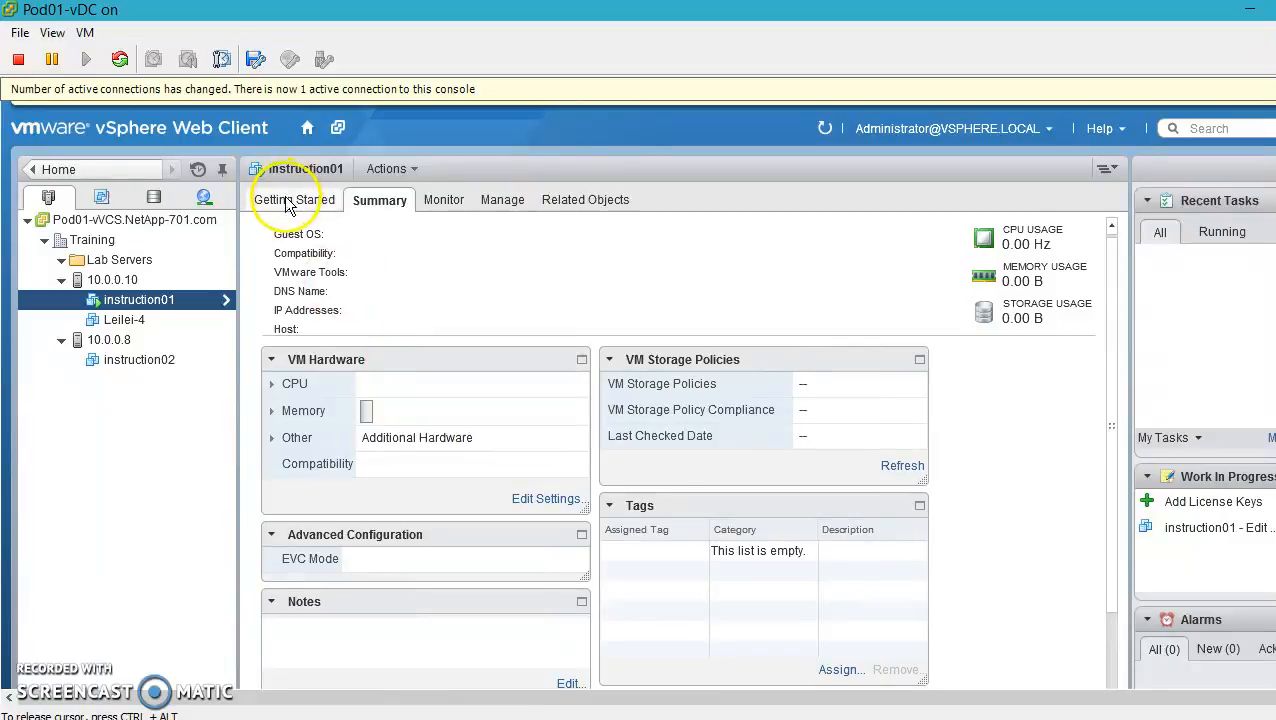
click(400, 169)
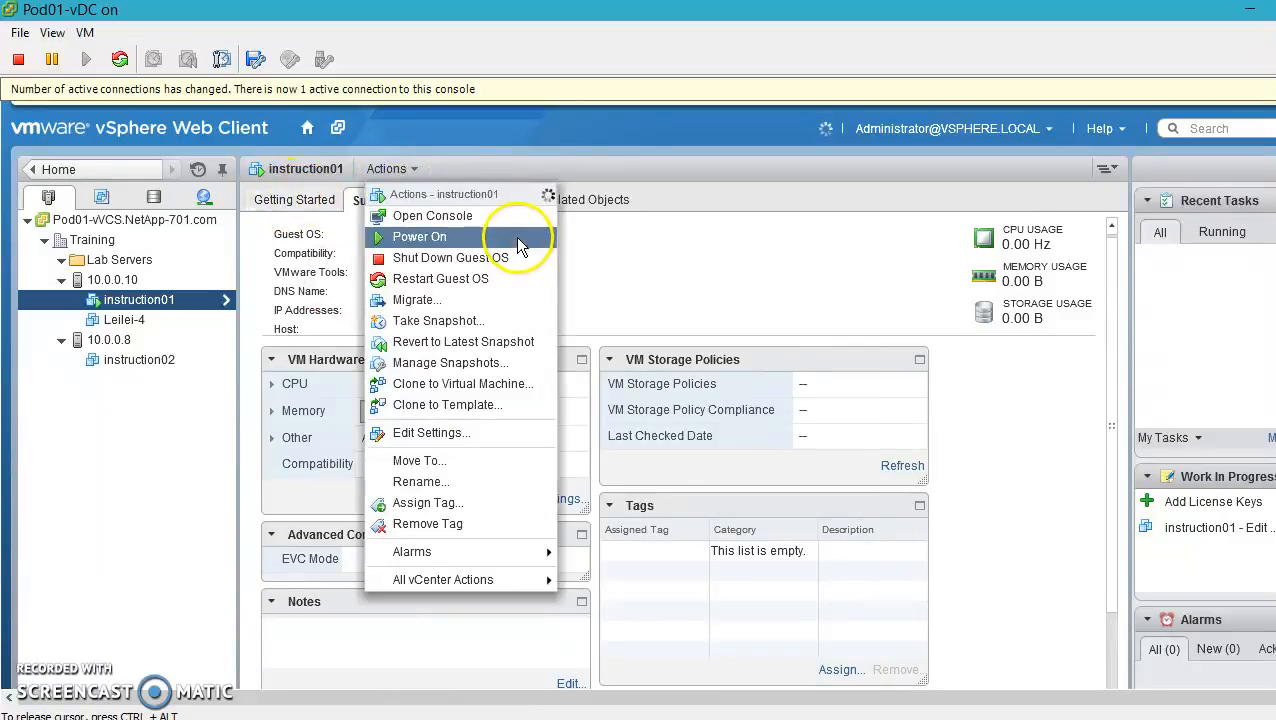
click(449, 260)
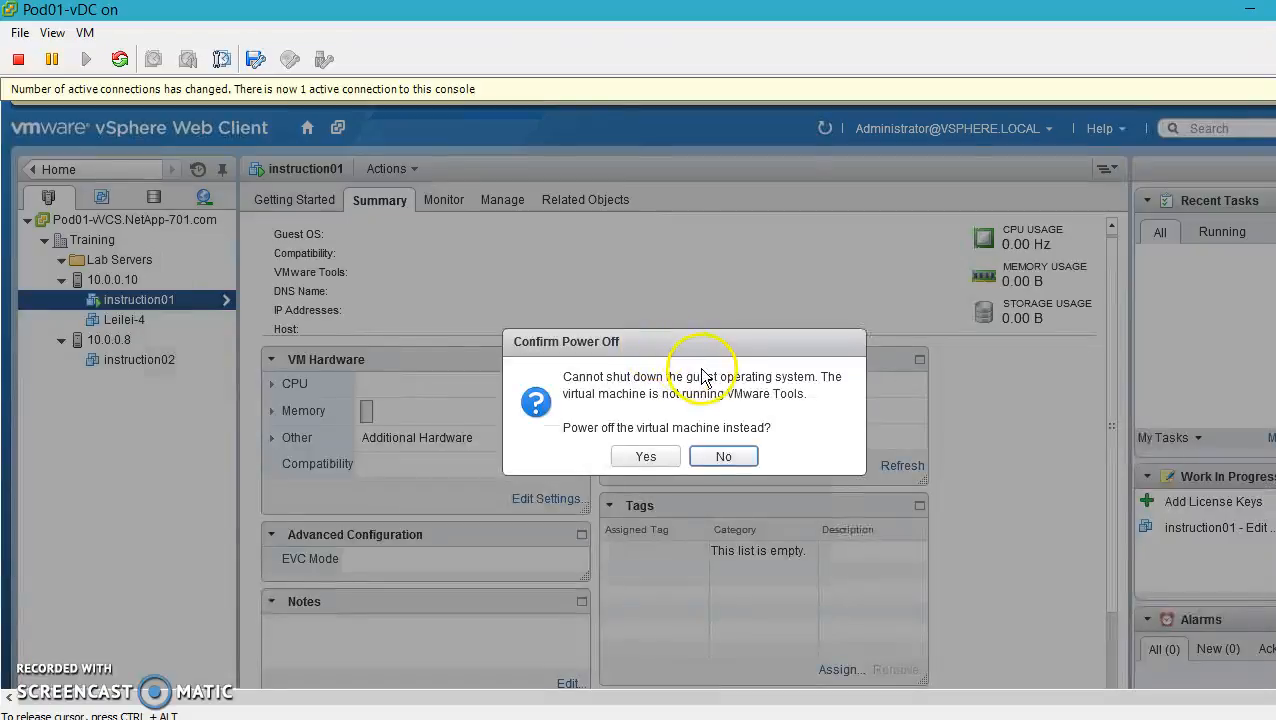
Confirm powering off instruction01 and recheck its Getting Started and Summary tabs
click(643, 456)
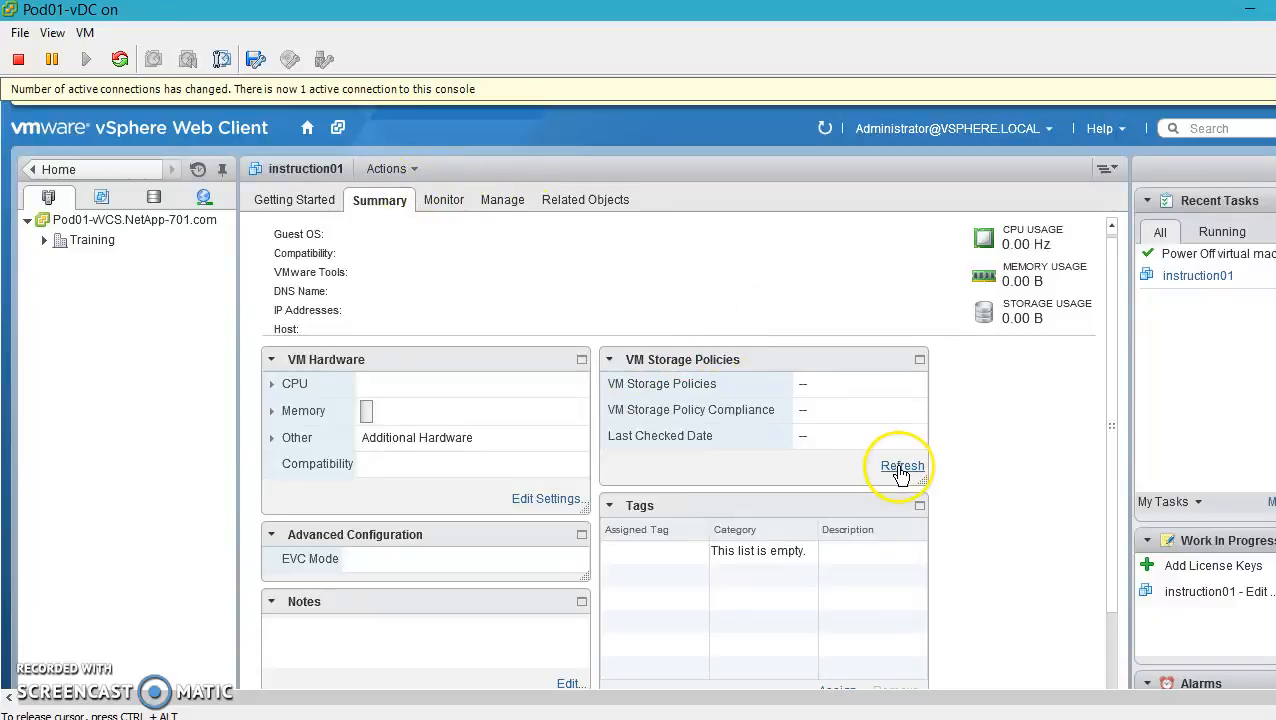
click(298, 201)
click(378, 203)
click(586, 498)
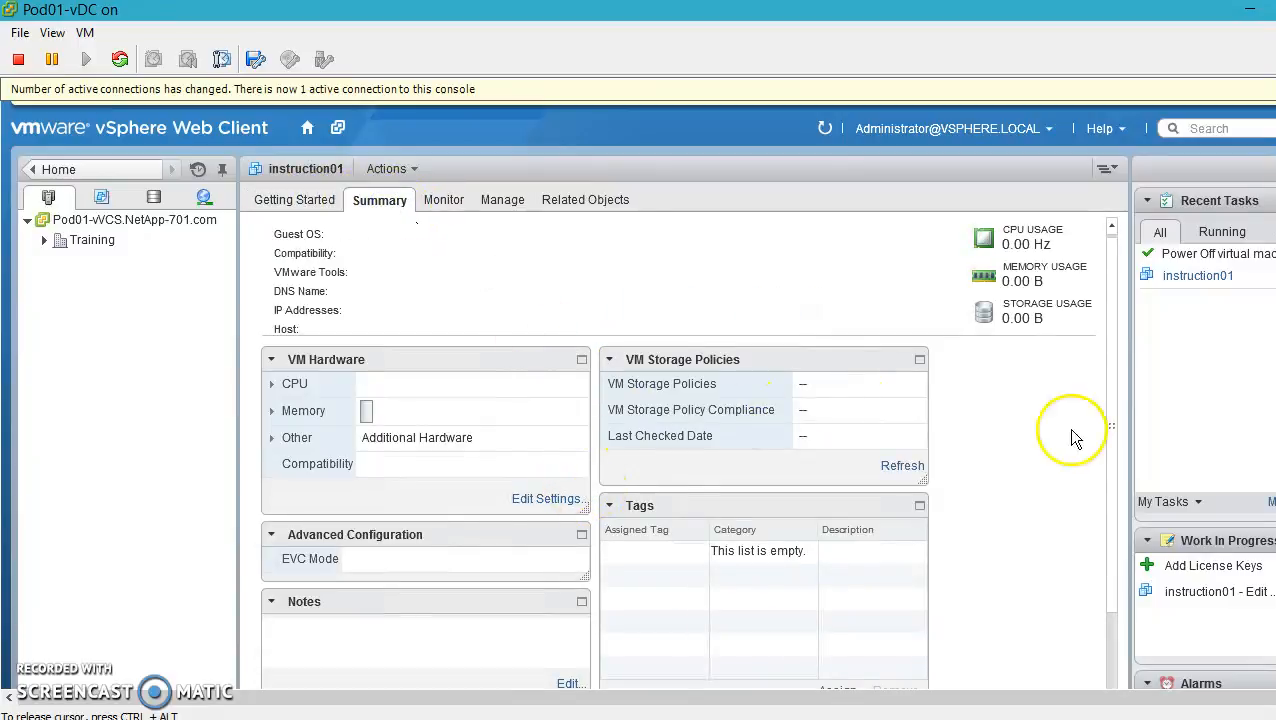
scroll(638, 395, down, 3)
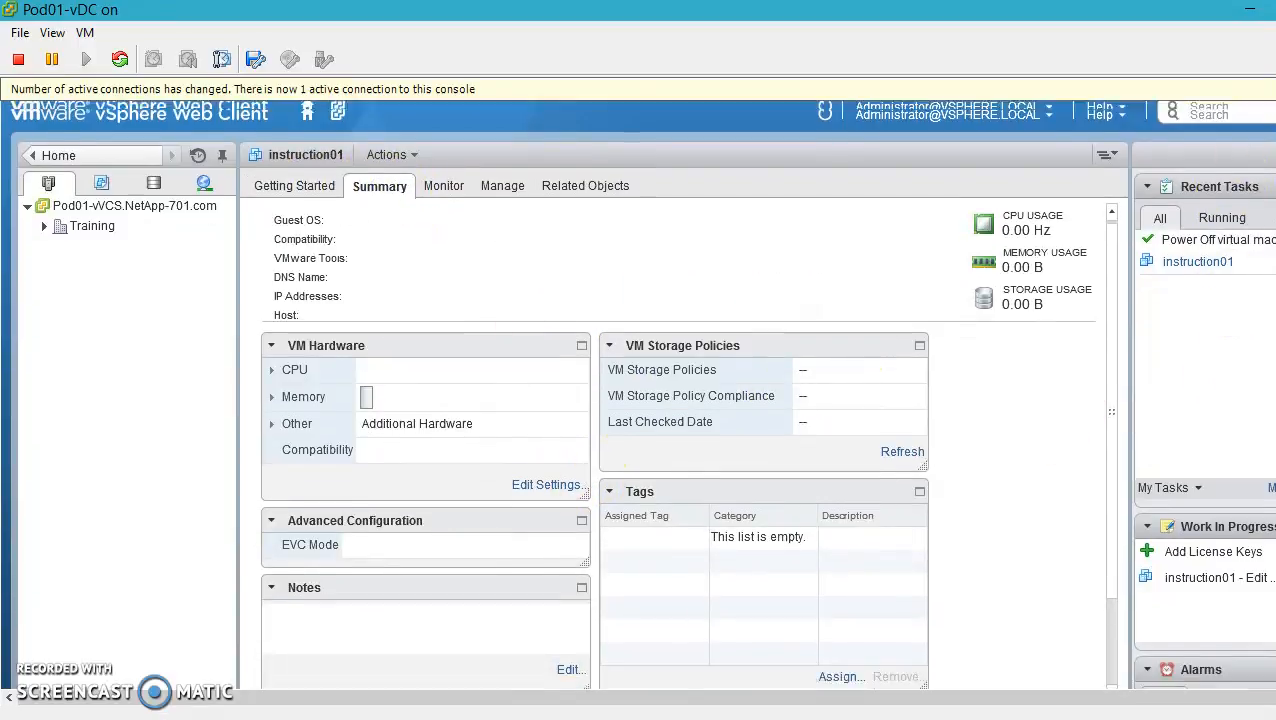
scroll(638, 395, up, 2)
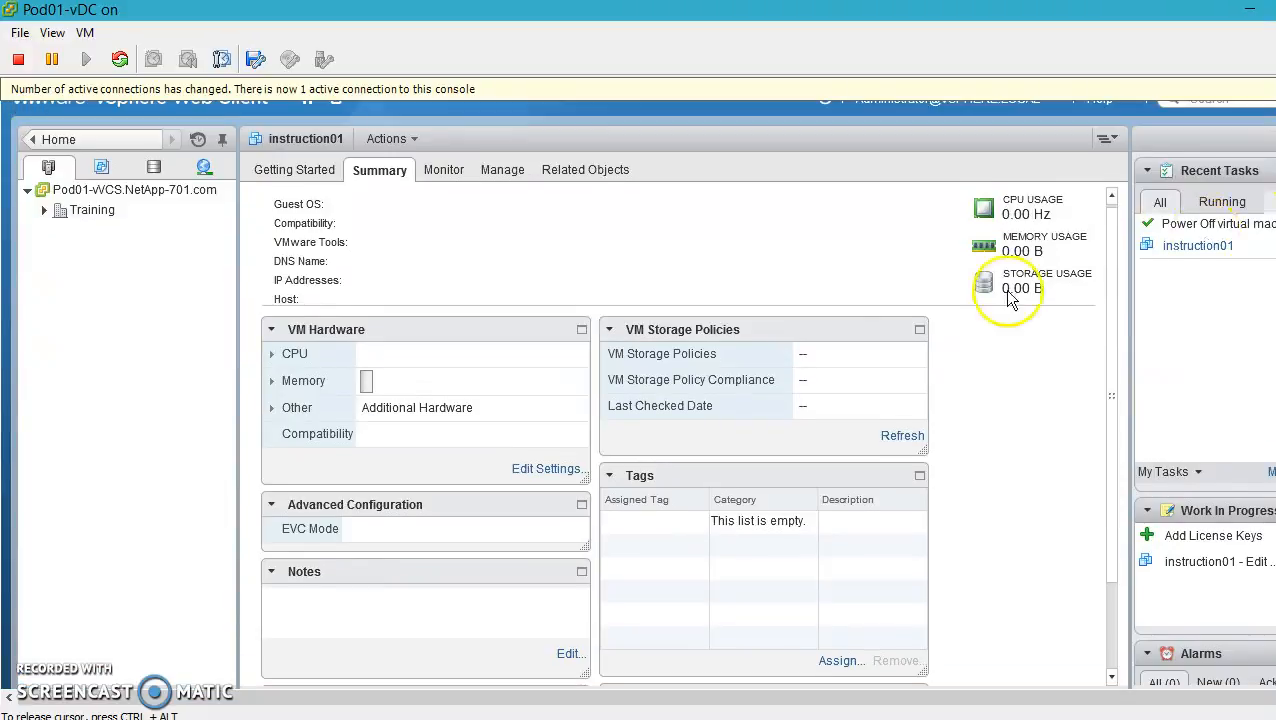
click(541, 470)
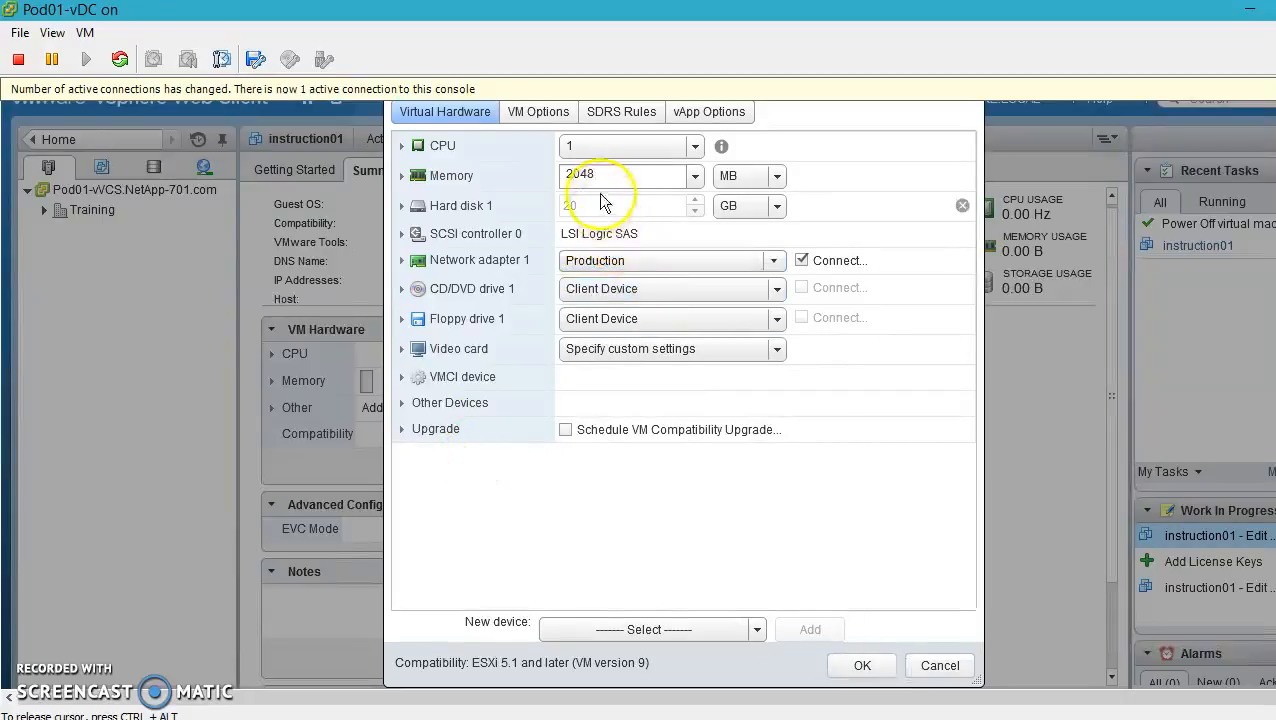
Schedule instruction01's VM compatibility upgrade to ESX 5.5 and later (VM version 10) and apply it
drag(933, 116, 925, 158)
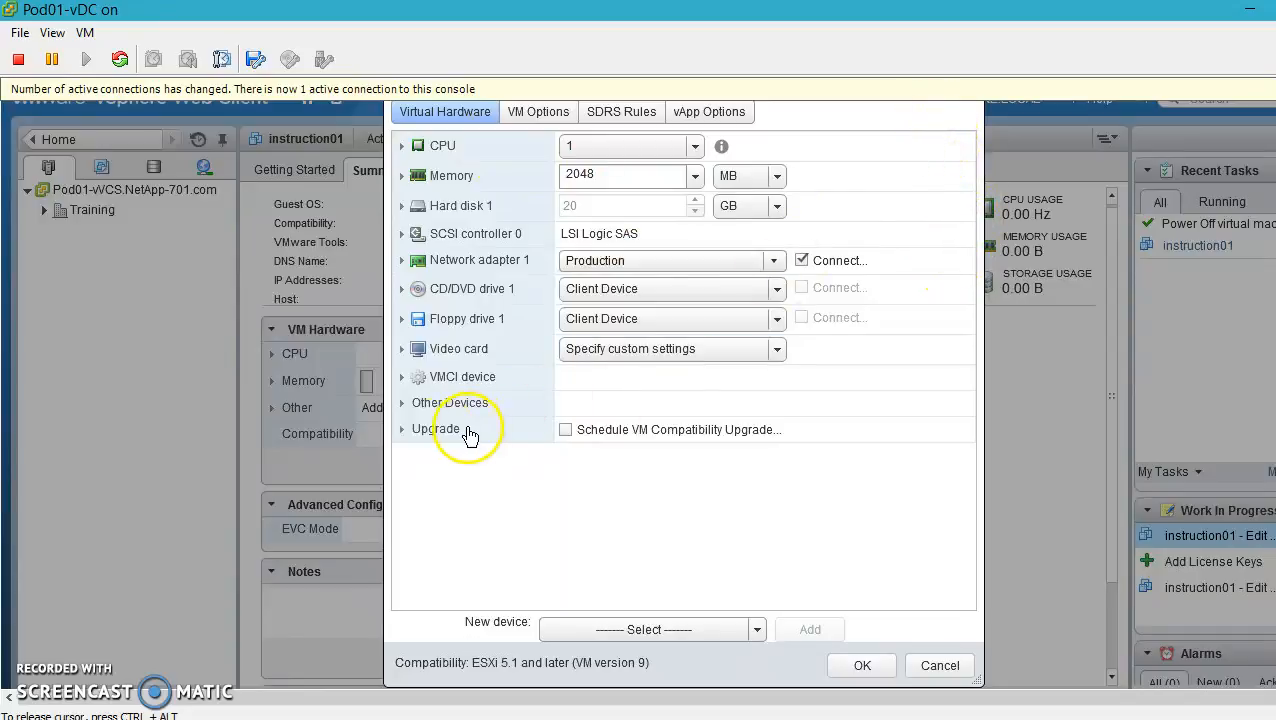
click(401, 437)
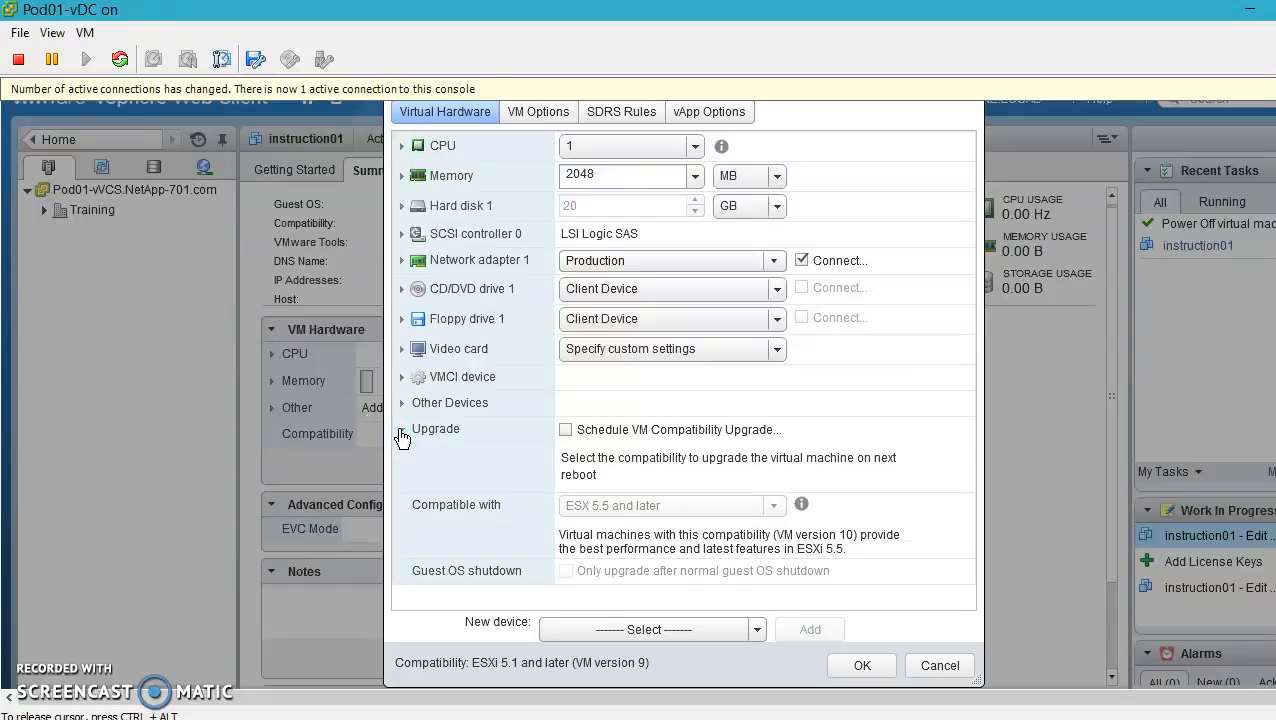
click(565, 431)
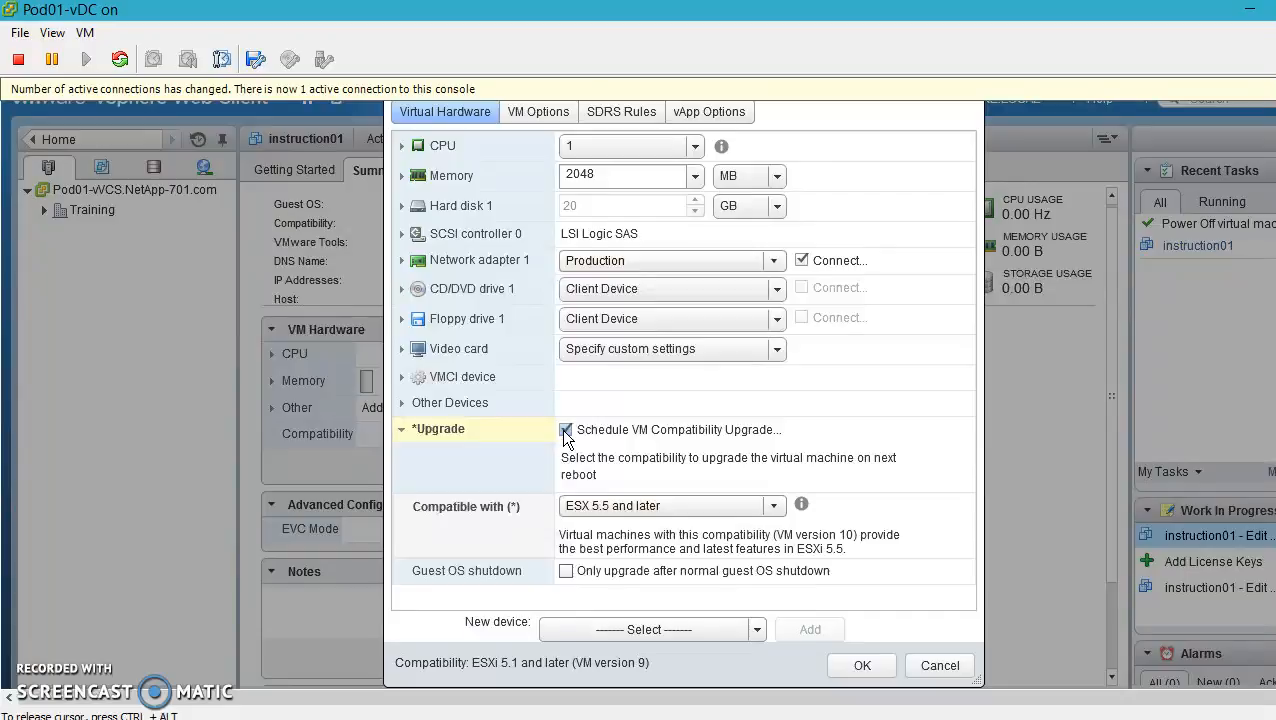
click(724, 506)
click(727, 512)
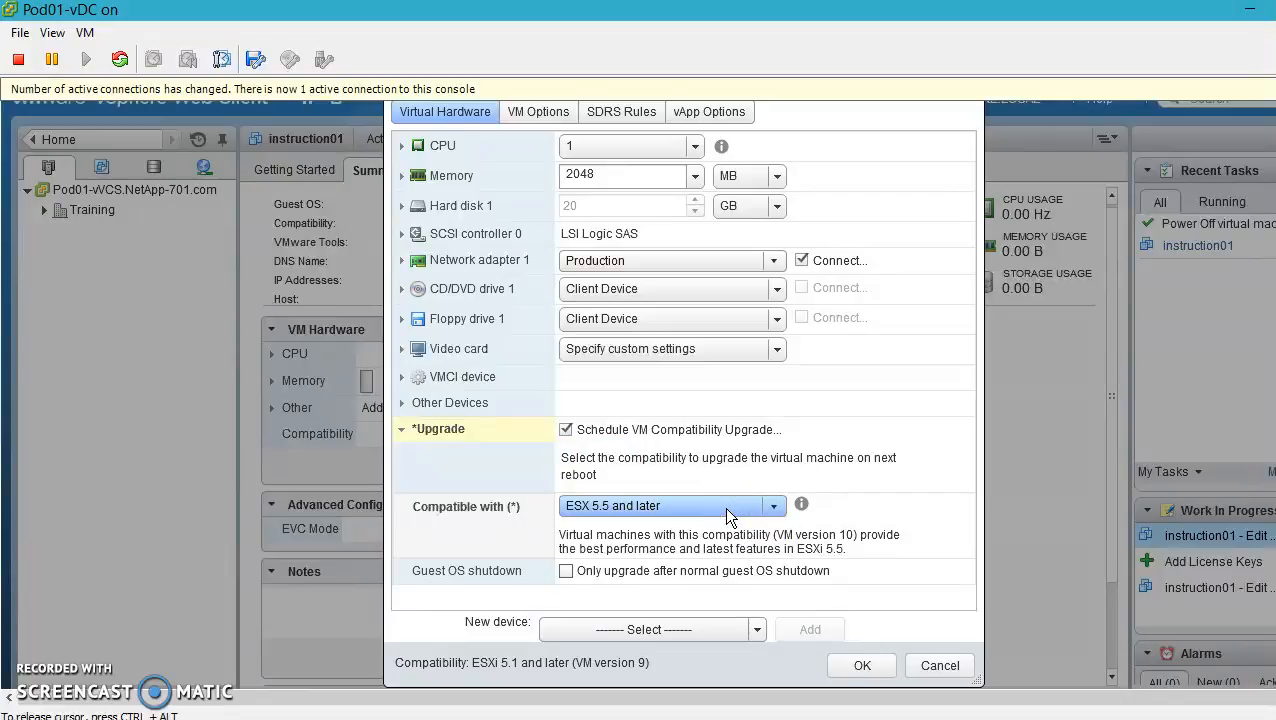
click(864, 668)
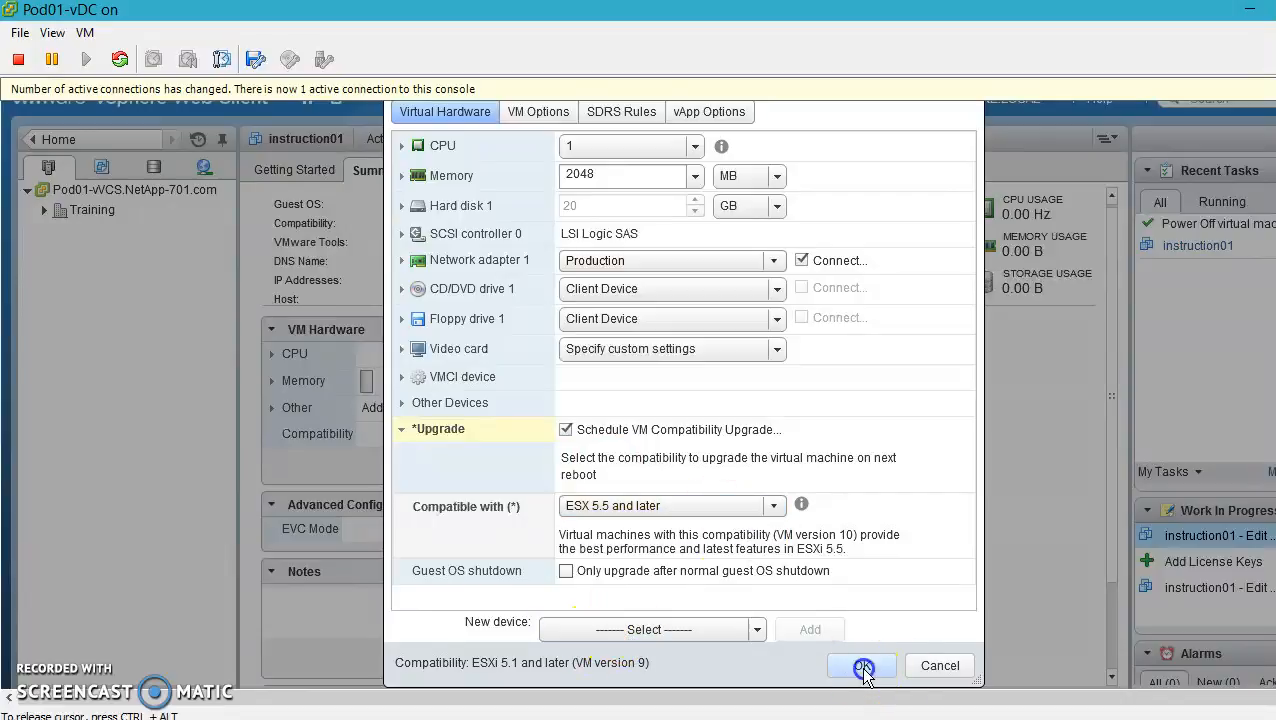